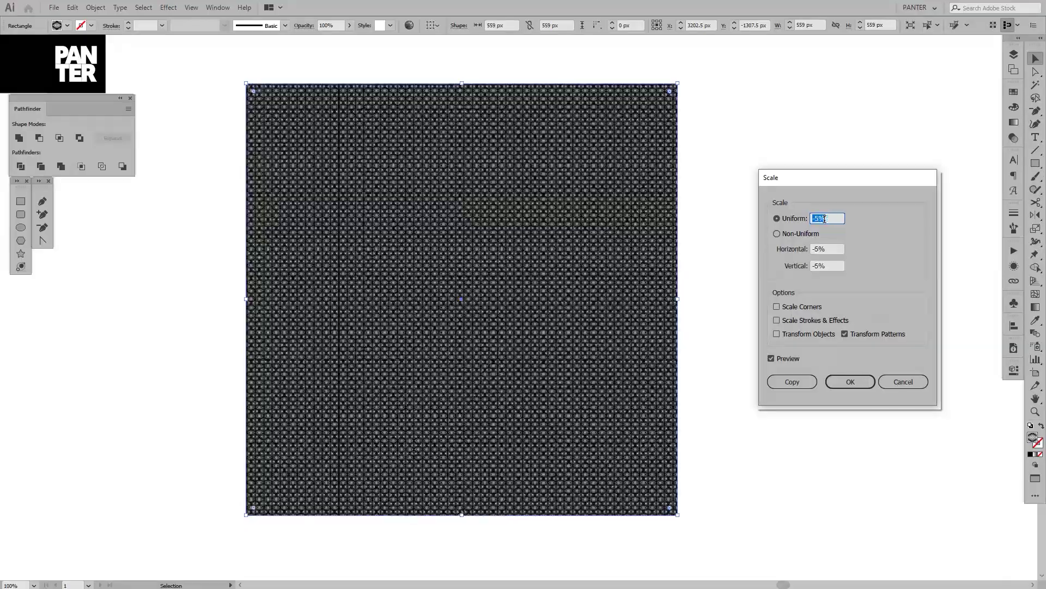
Step through uniform scale values such as -38% for the square's pattern fill, transforming only the pattern.
scroll(825, 219, down, 4)
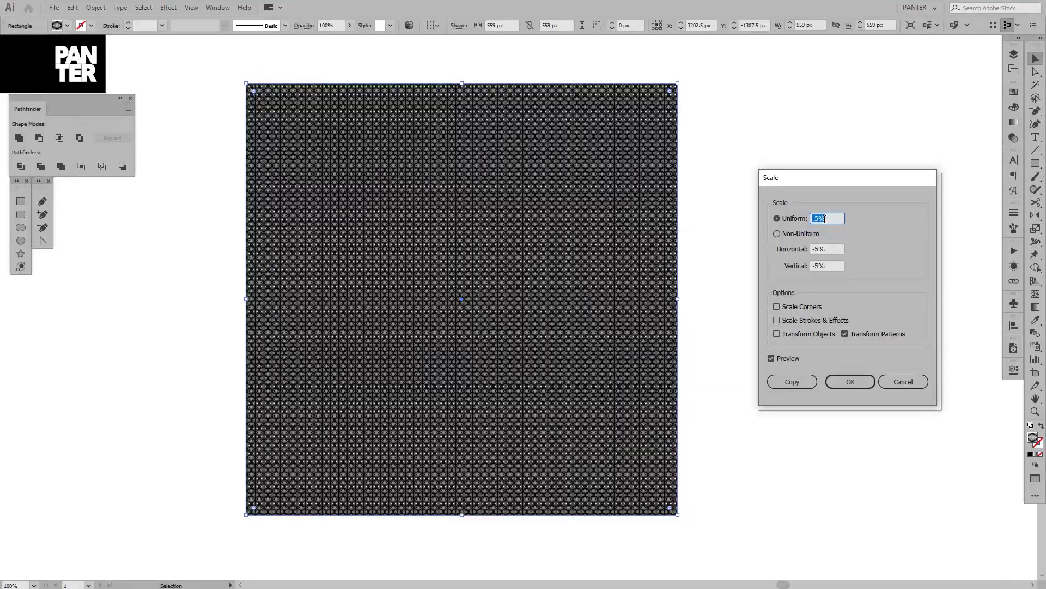
scroll(825, 218, down, 20)
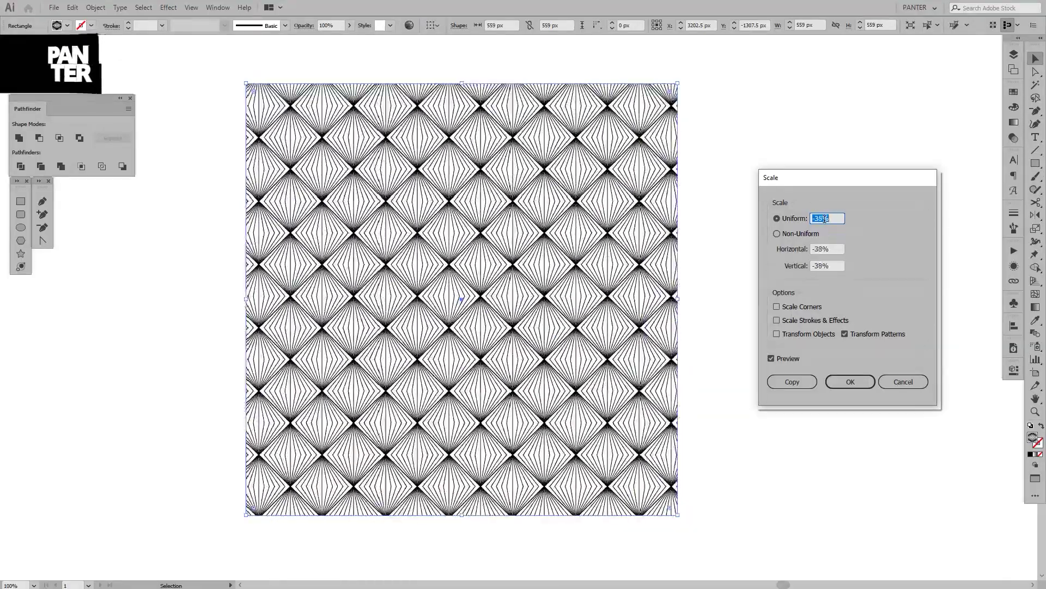
scroll(824, 219, down, 20)
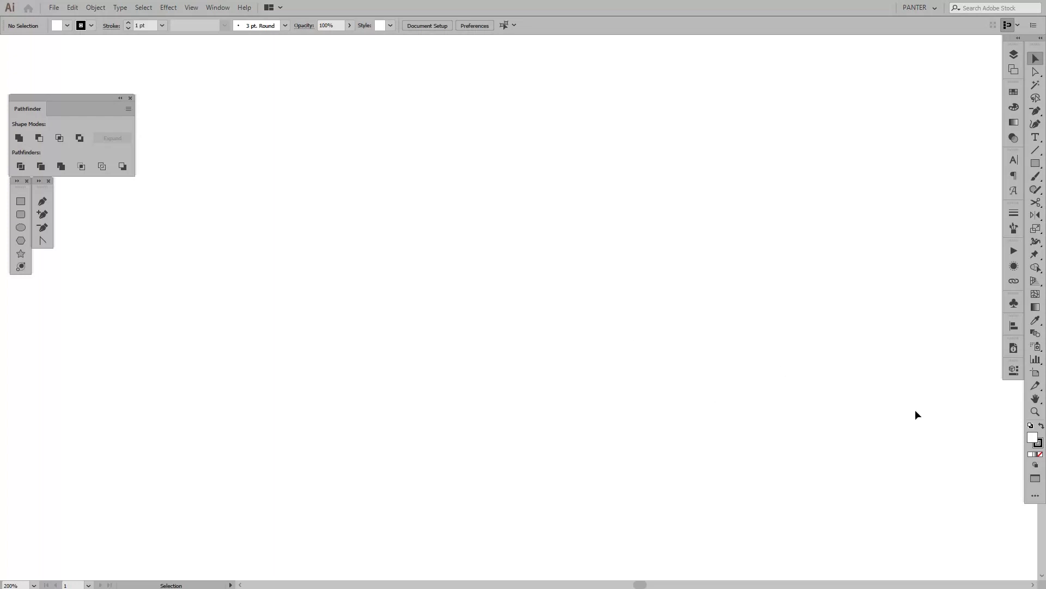
Set the fill to none and make the black stroke the active colour.
click(1040, 454)
click(1039, 444)
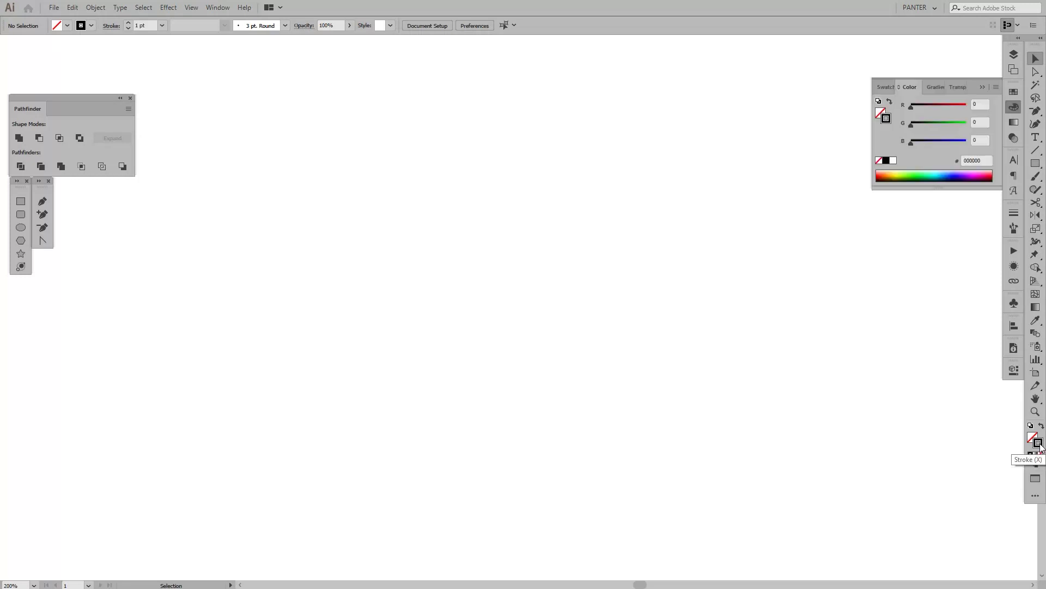
click(978, 90)
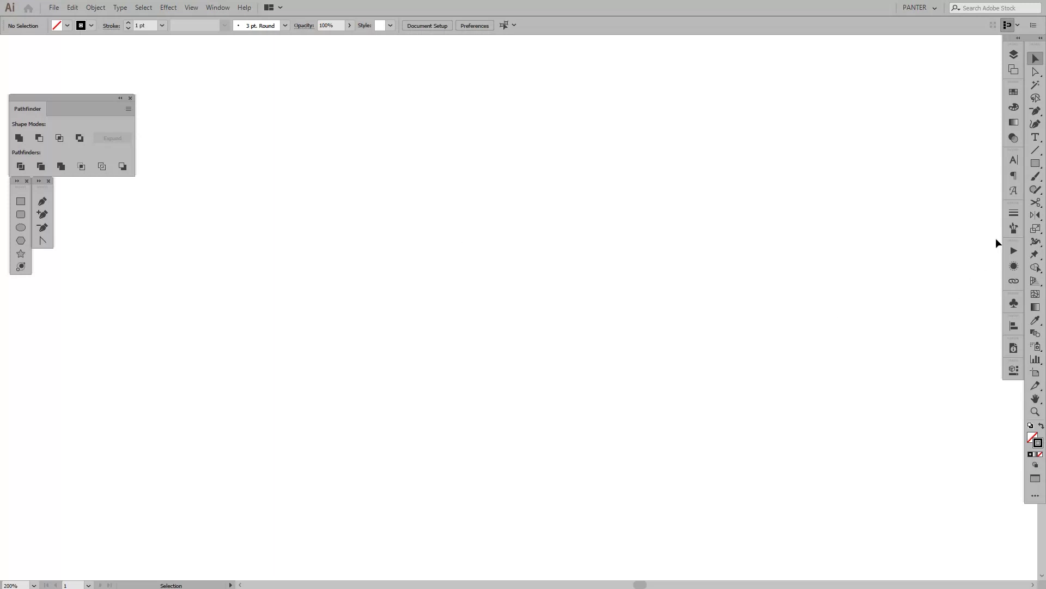
Align the stroke to the centre of the path.
click(1013, 214)
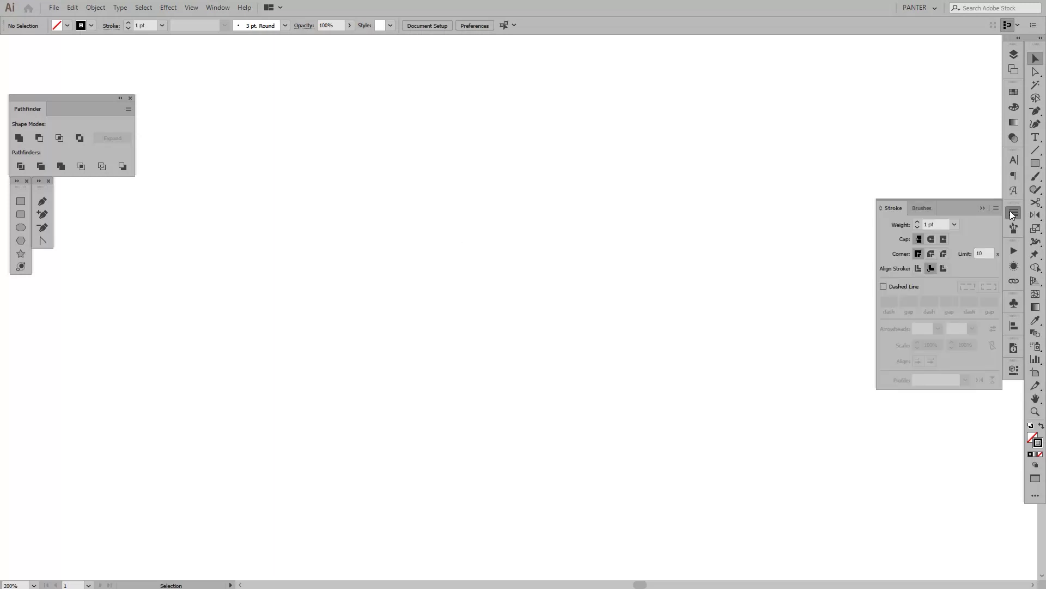
click(920, 271)
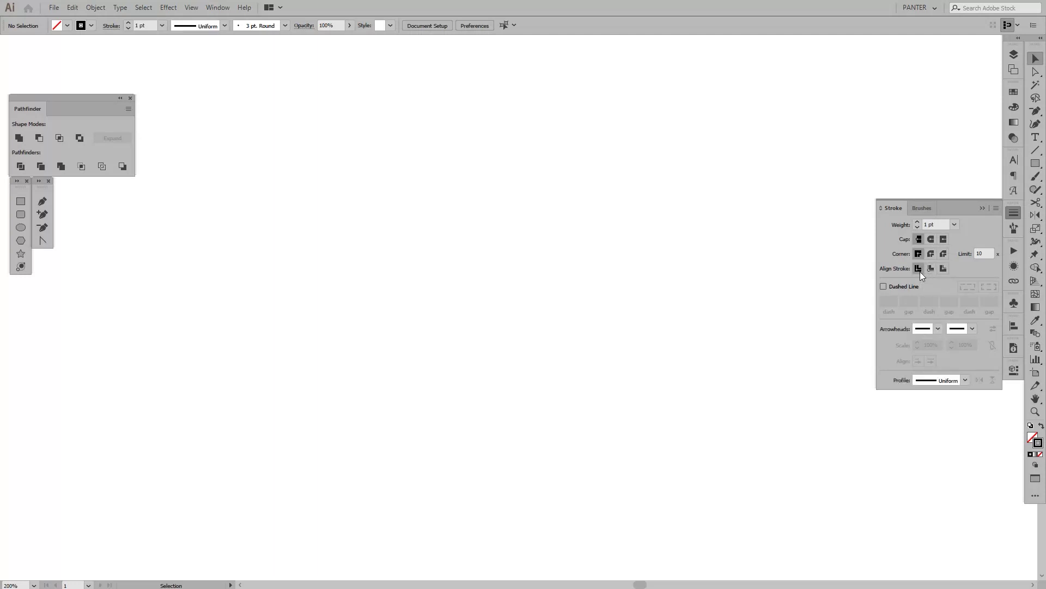
click(982, 209)
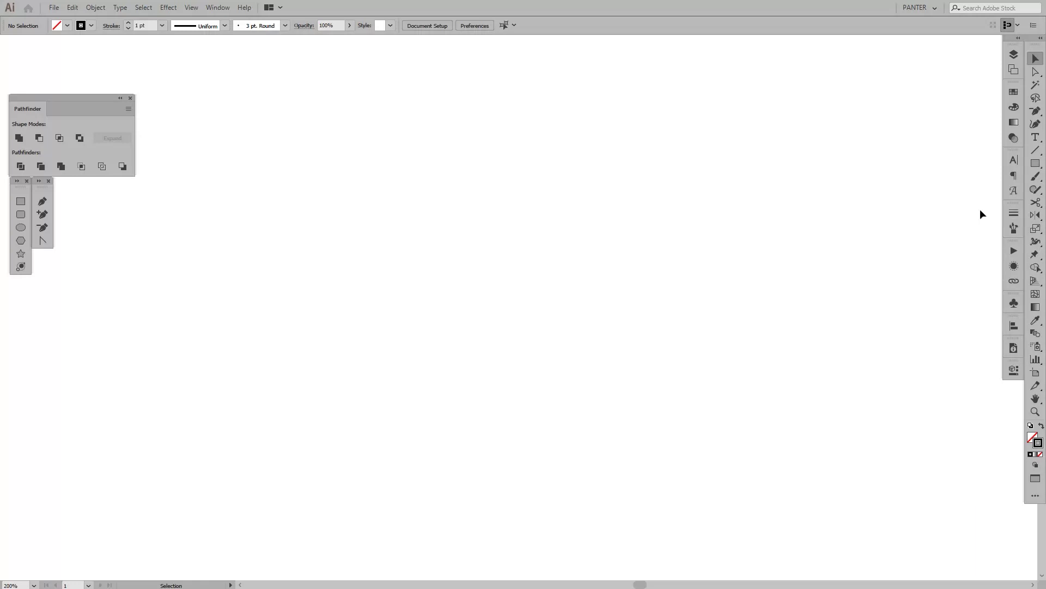
Draw a square outline of about 152 px outward from its centre with the Rectangle tool.
click(1035, 163)
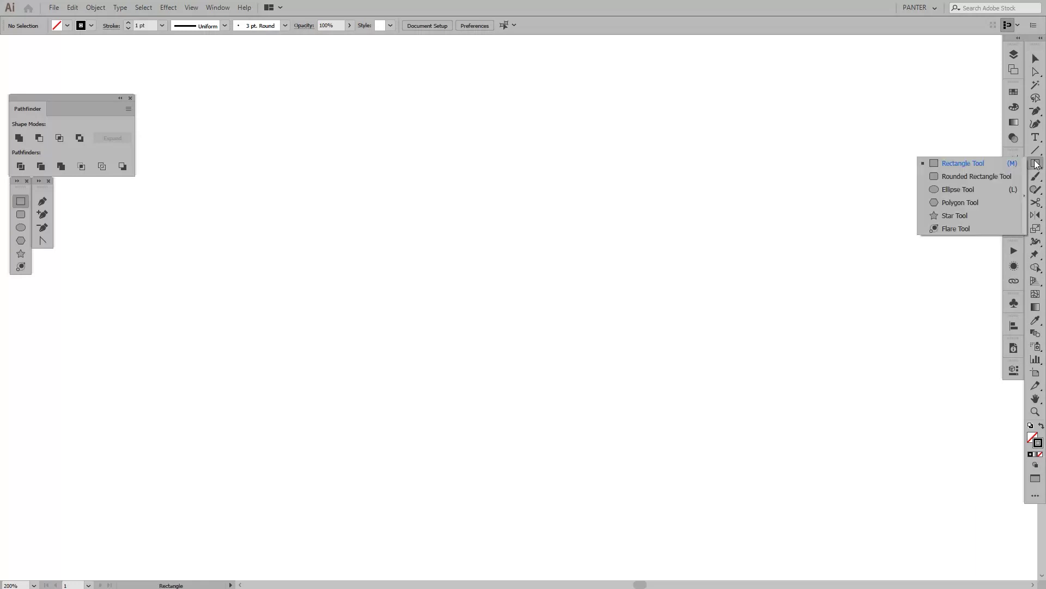
click(963, 162)
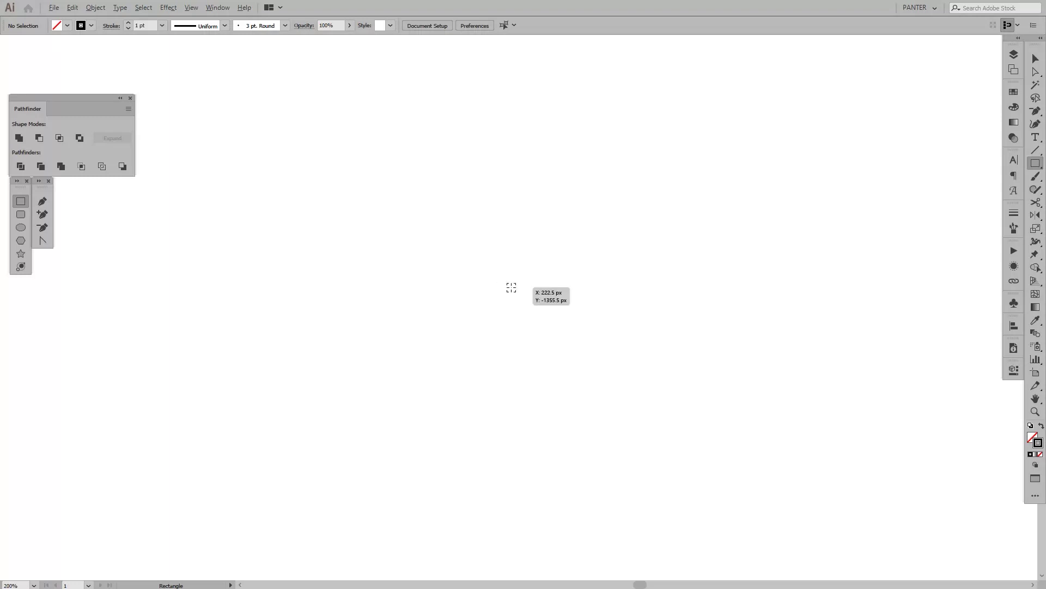
drag(518, 296, 643, 390)
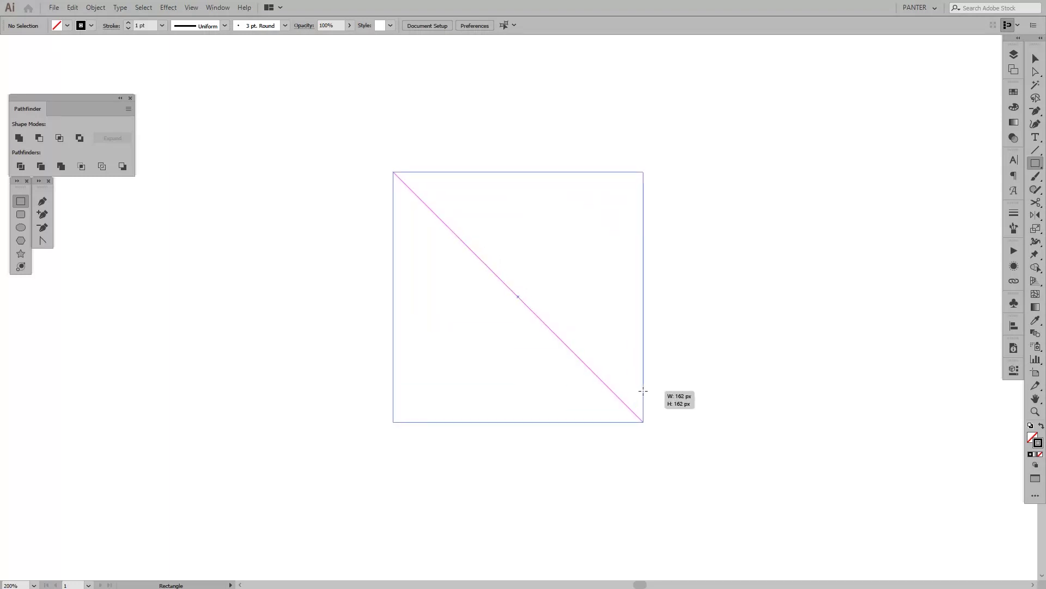
drag(643, 390, 636, 264)
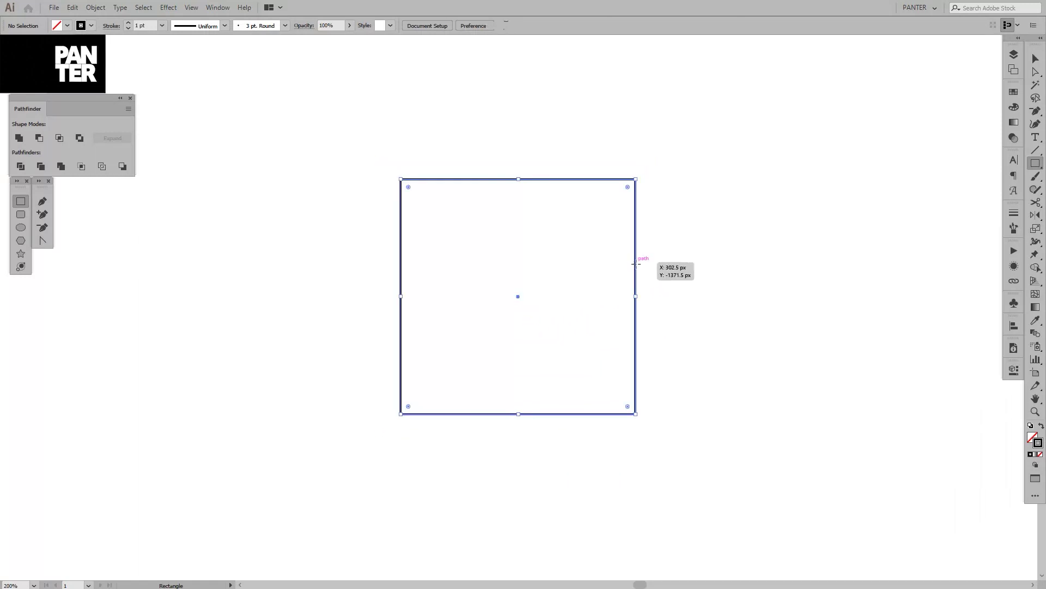
key(v)
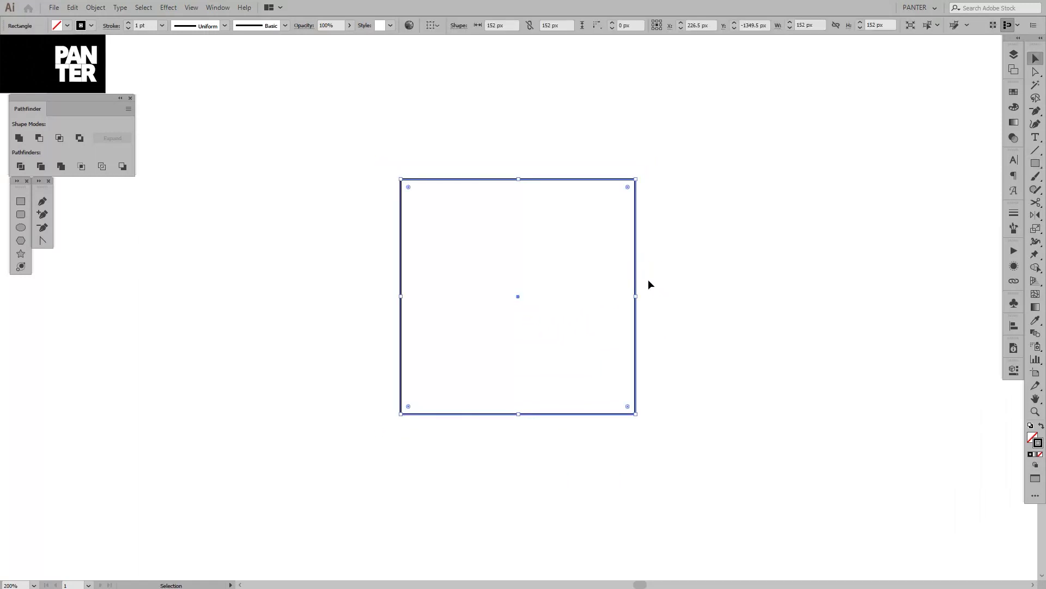
Duplicate the square about 270 px to its right and rotate the copy 45 degrees into a diamond.
click(682, 311)
drag(684, 331, 456, 264)
scroll(588, 299, down, 1)
drag(663, 293, 601, 288)
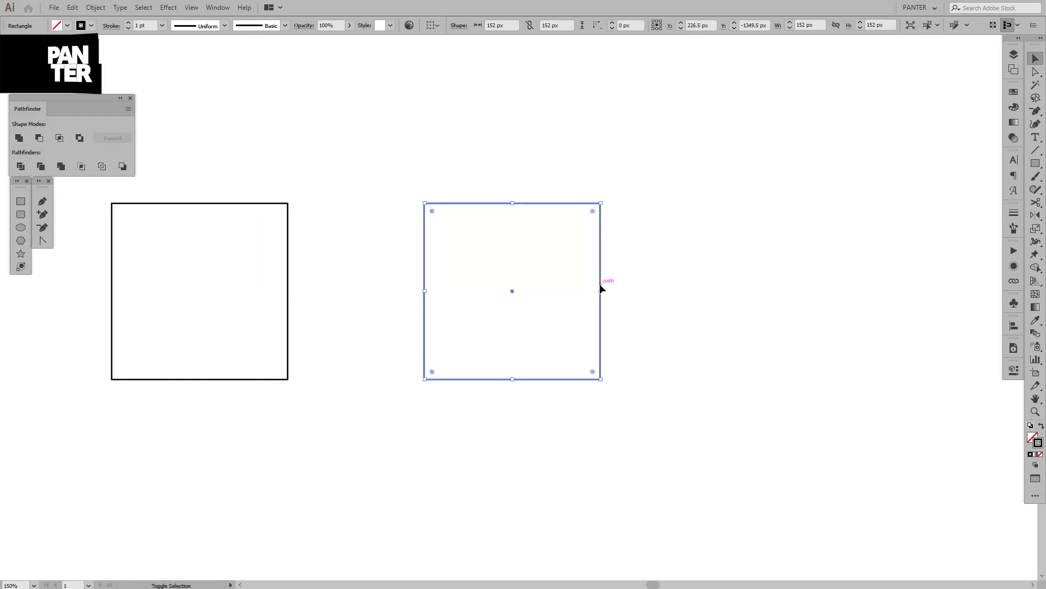
drag(614, 196, 505, 175)
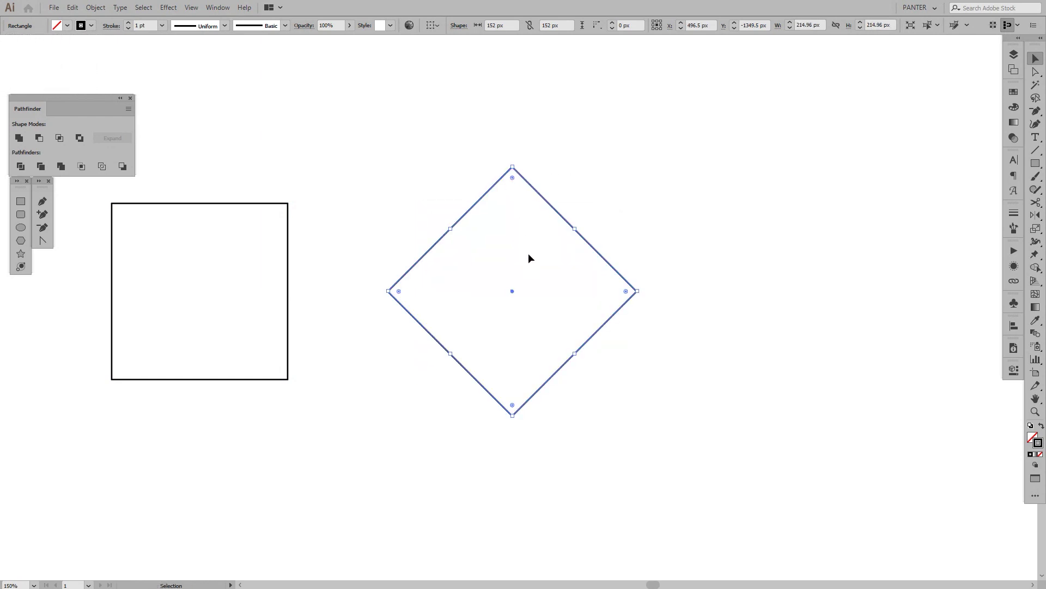
drag(551, 299, 561, 294)
scroll(485, 338, up, 1)
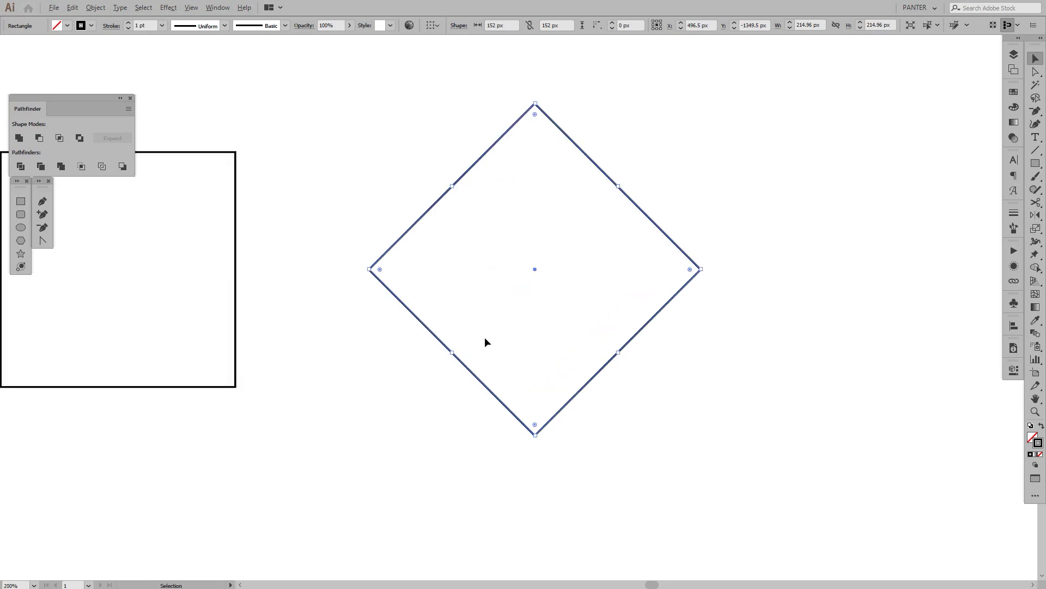
drag(485, 338, 502, 345)
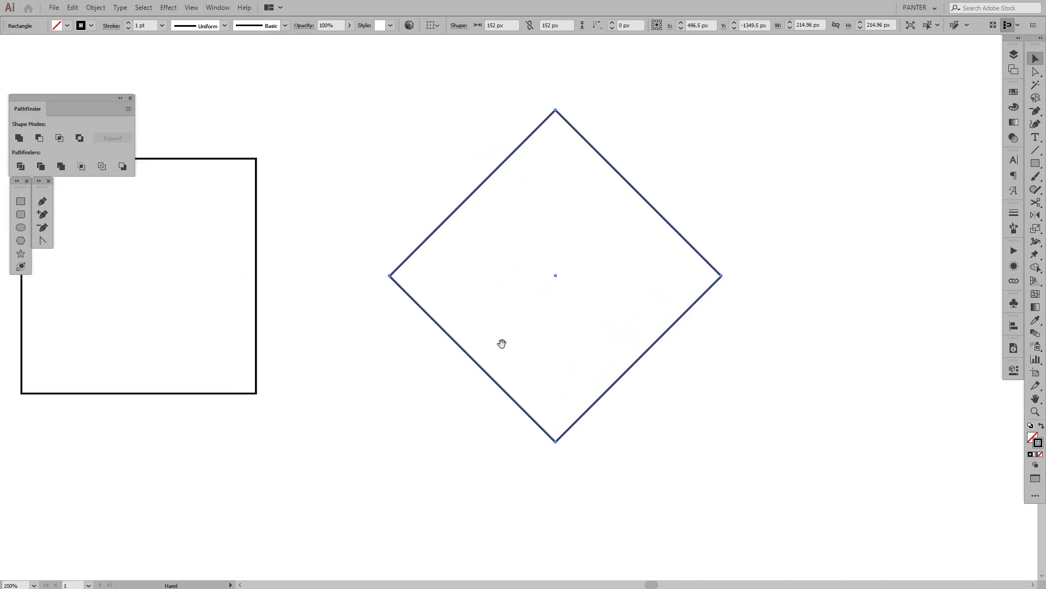
key(space)
click(1035, 111)
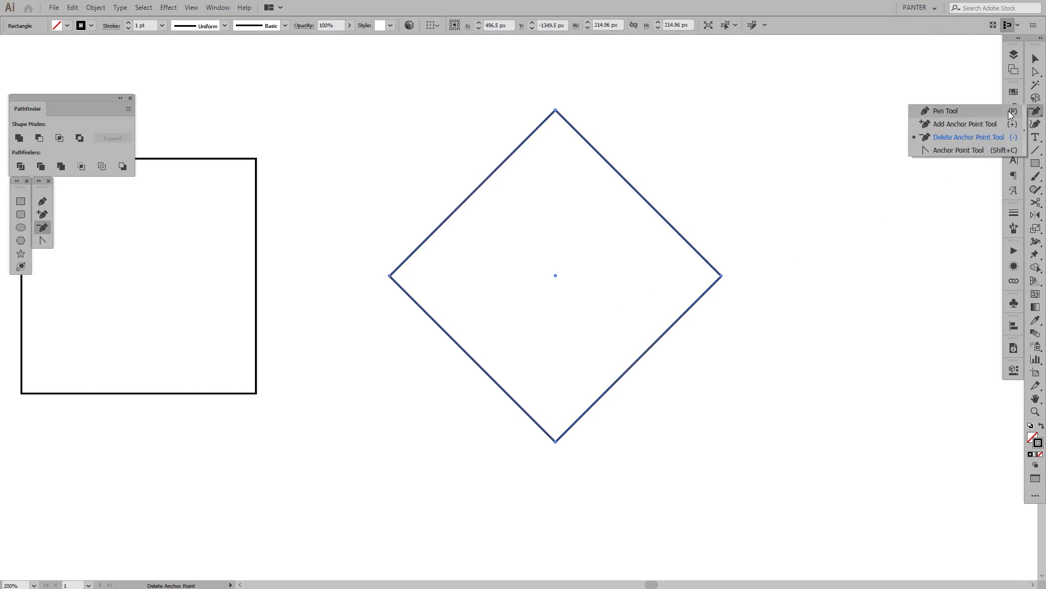
click(961, 112)
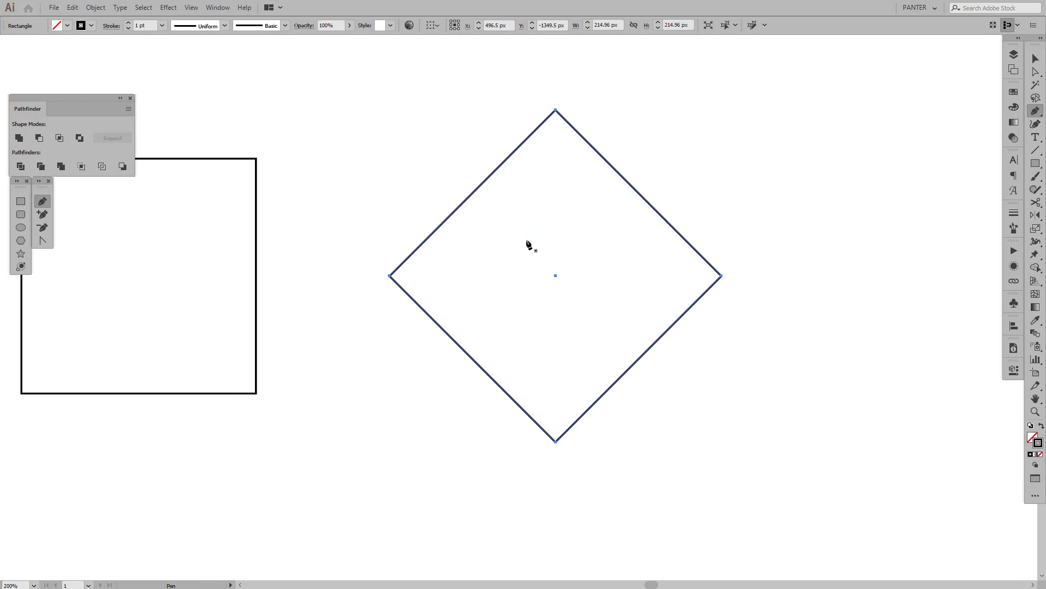
key(minus)
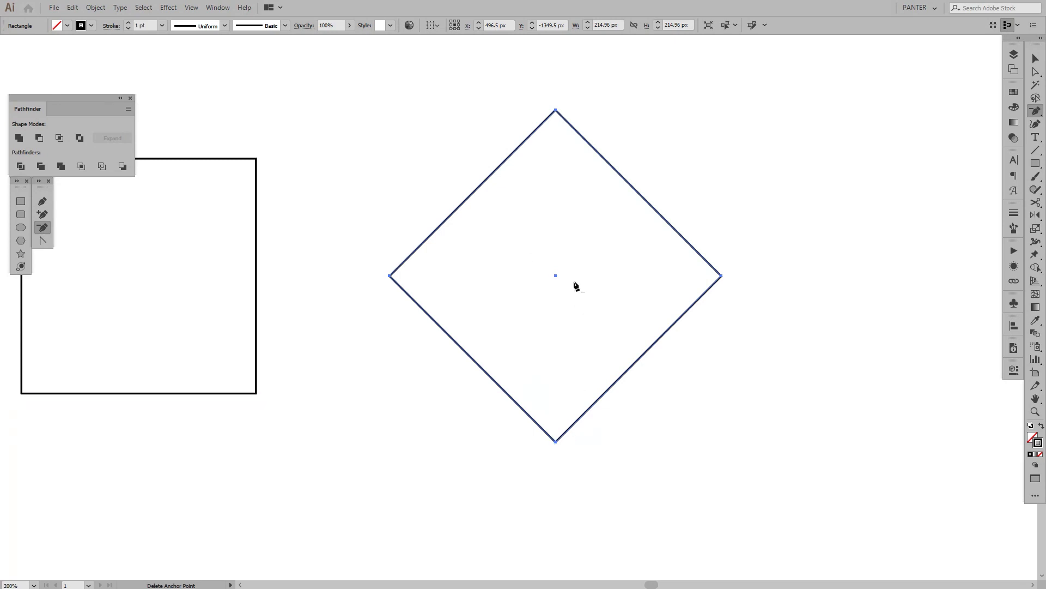
click(555, 440)
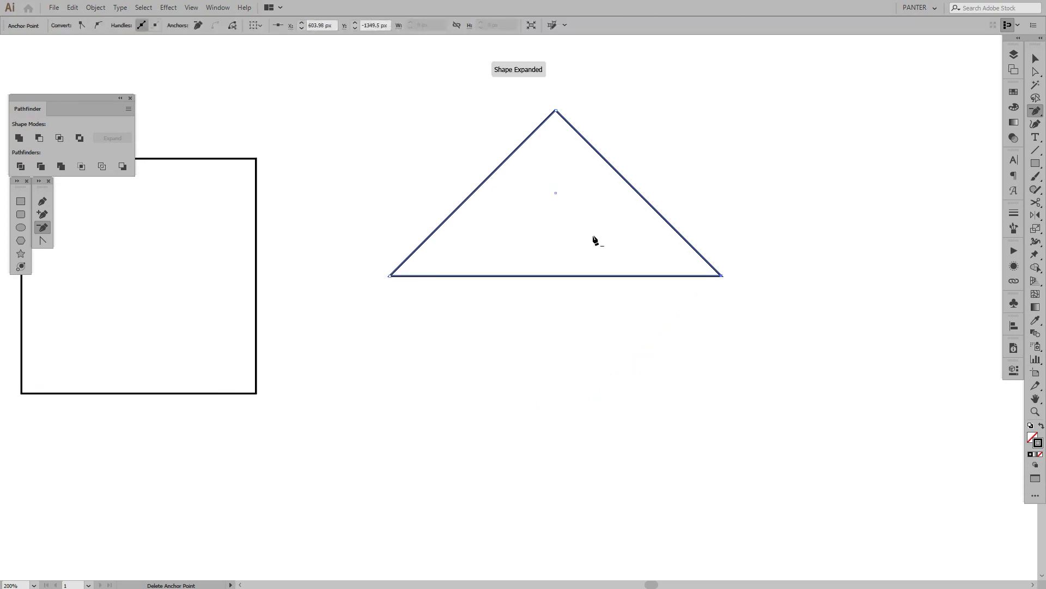
key(ctrl+z)
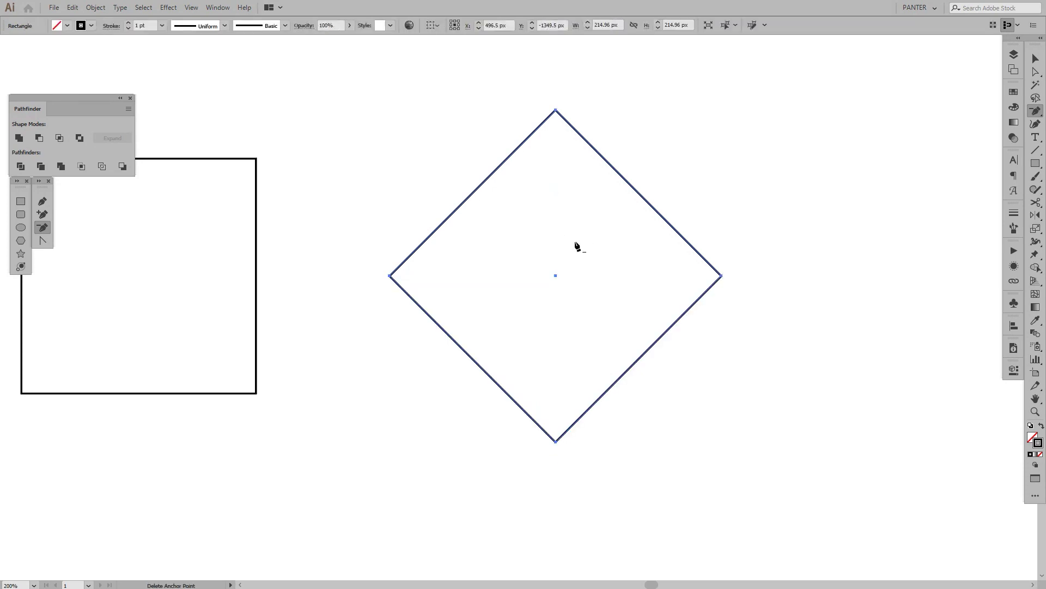
key(plus)
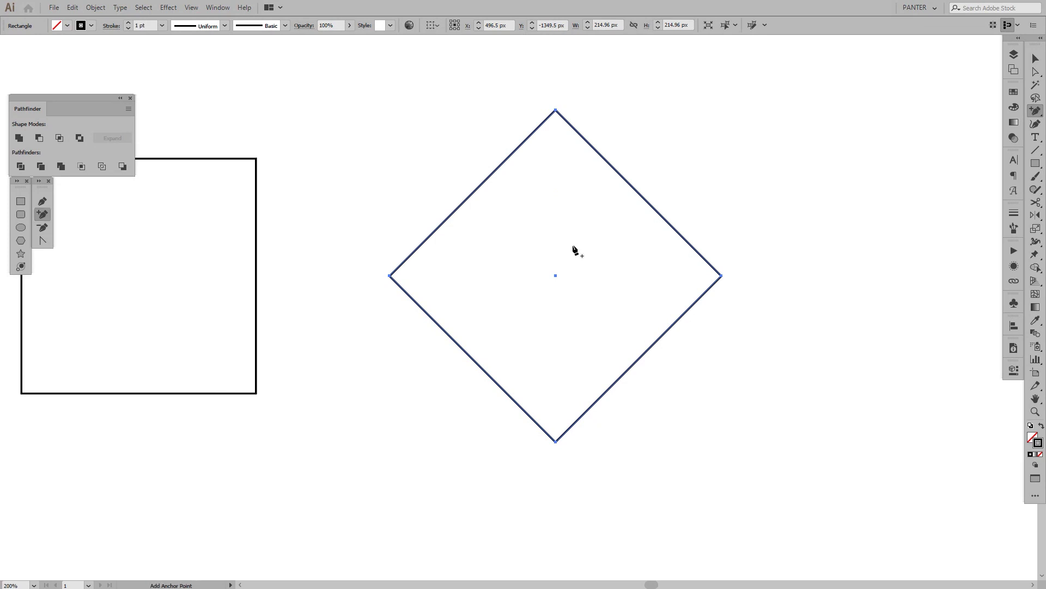
click(640, 358)
Delete the diamond's bottom anchor point with the Delete Anchor Point tool to make a triangle.
click(44, 228)
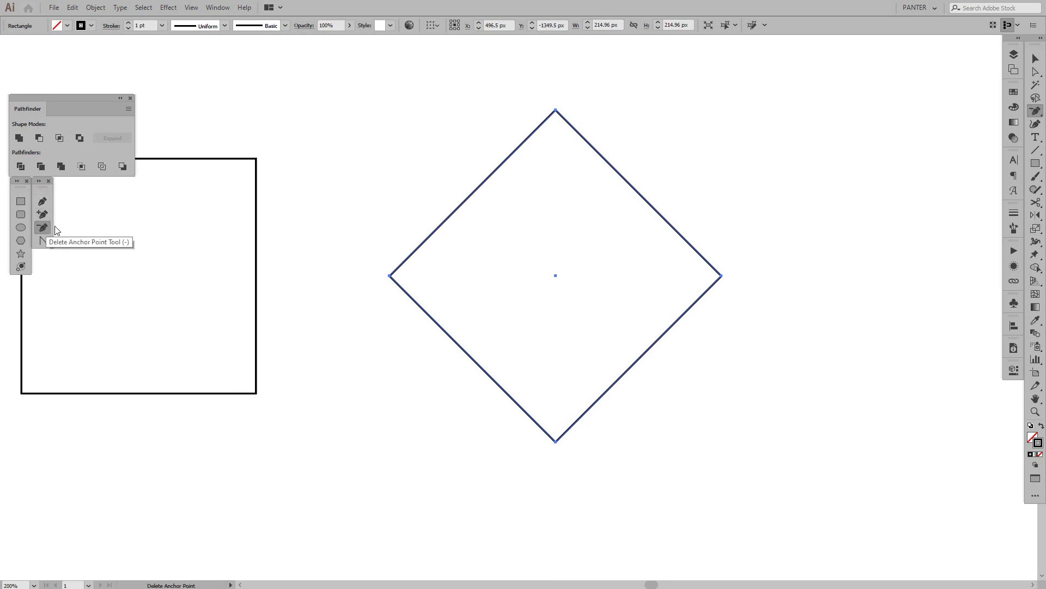
click(556, 441)
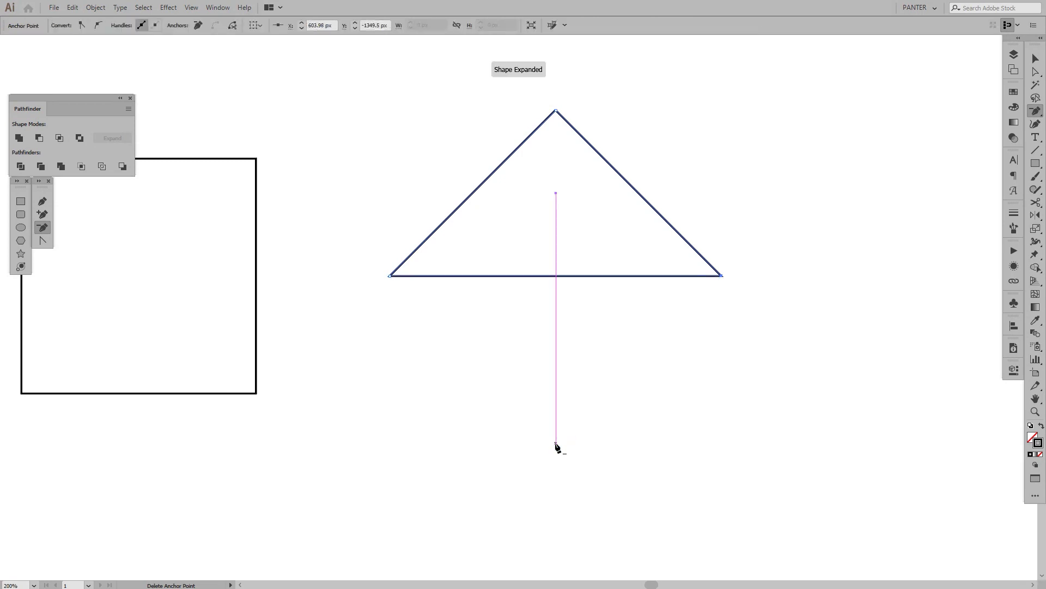
key(v)
Reset the triangle's bounding box so it fits the new shape.
key(space)
drag(622, 300, 611, 359)
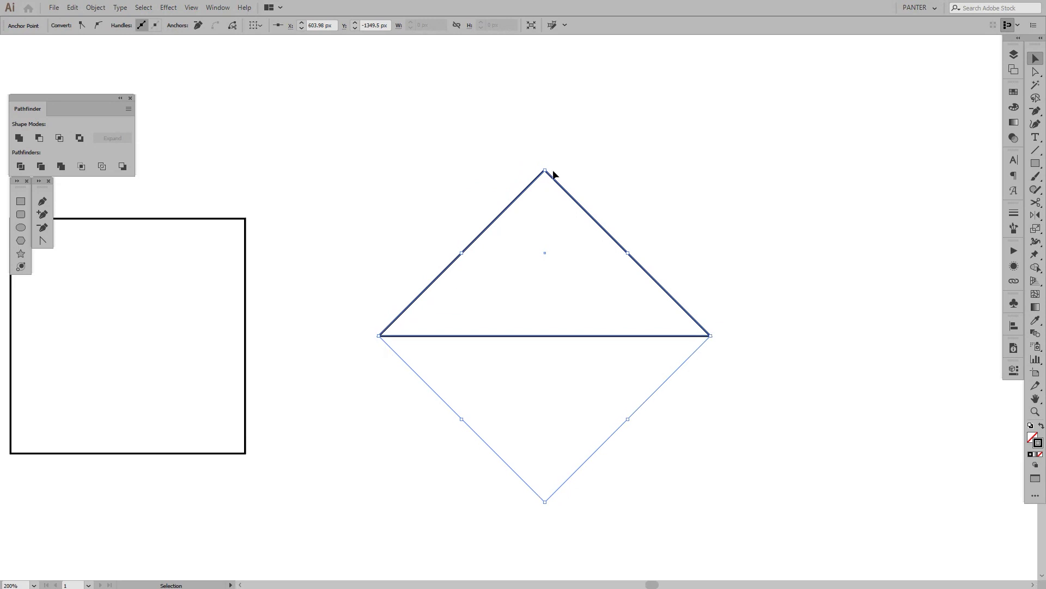
drag(280, 166, 203, 267)
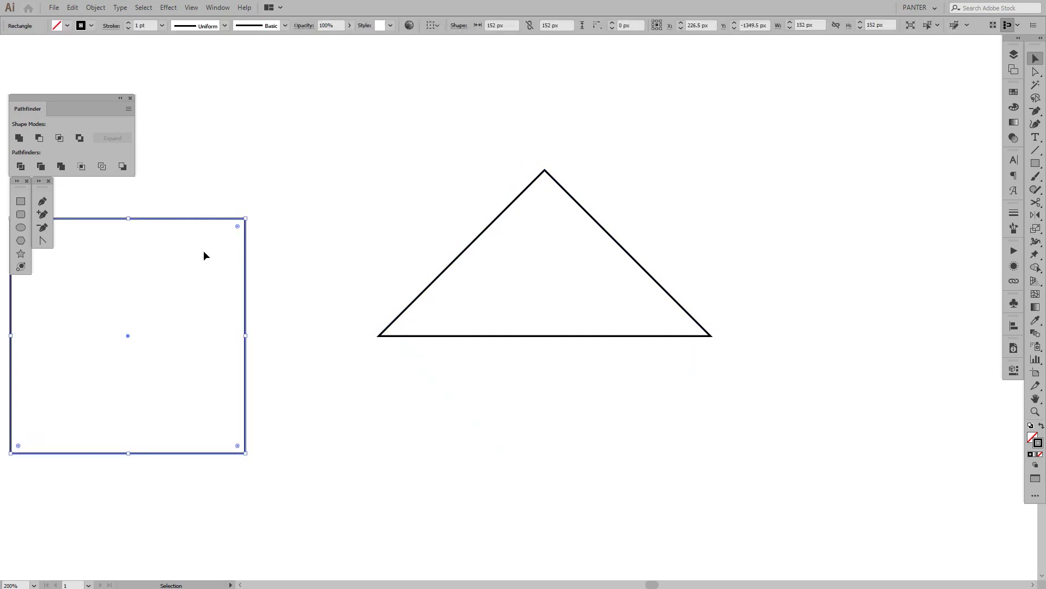
click(608, 233)
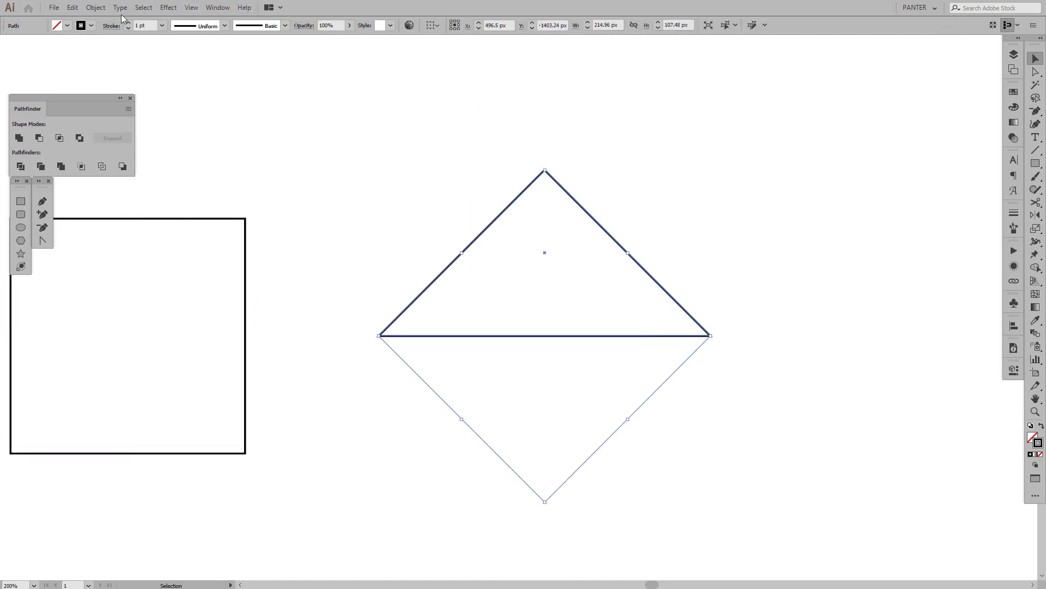
click(96, 8)
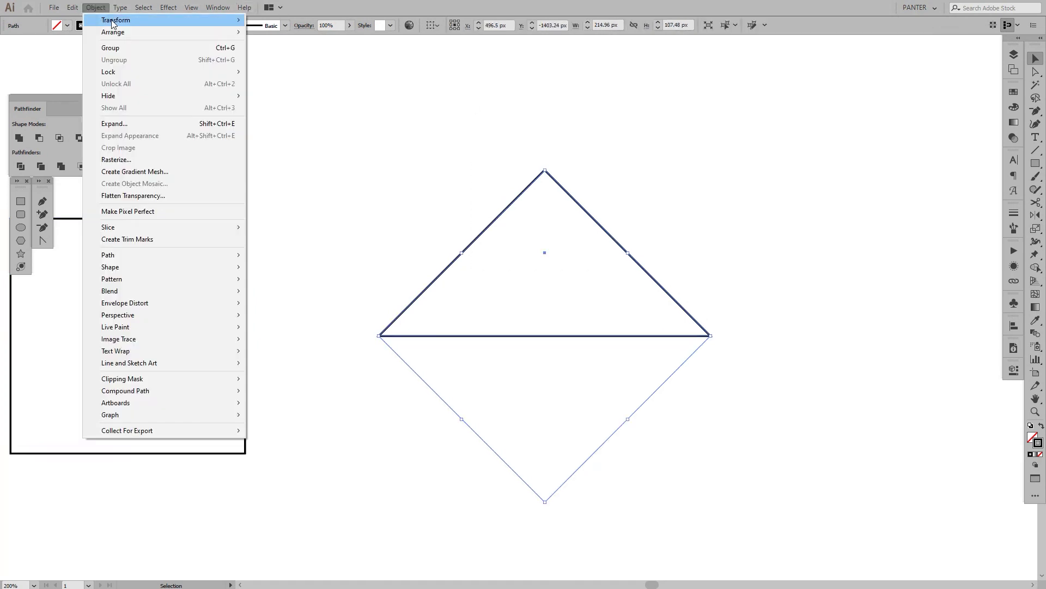
mouse_move(114, 22)
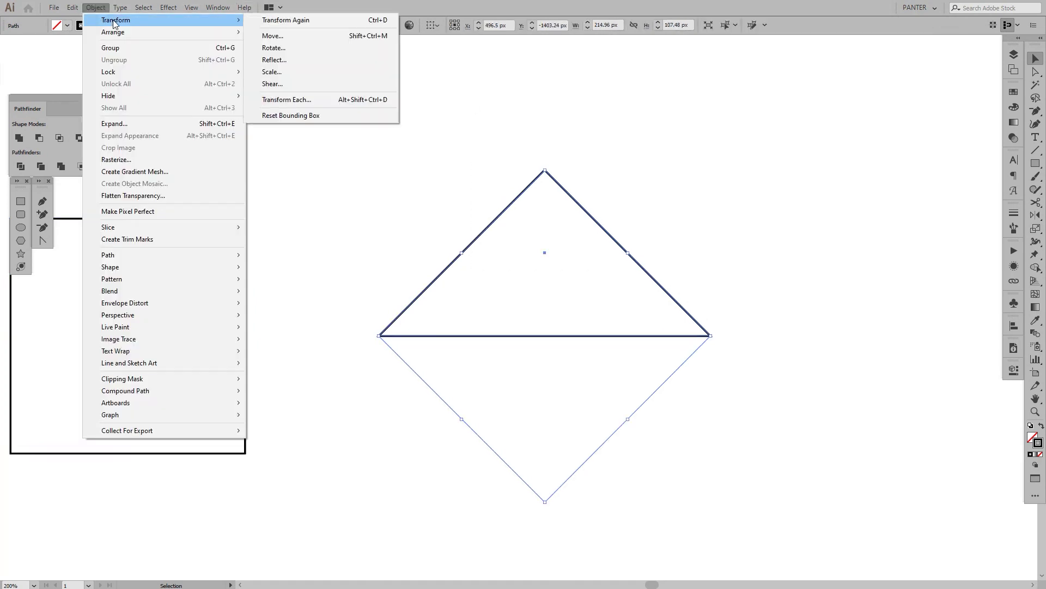
click(296, 116)
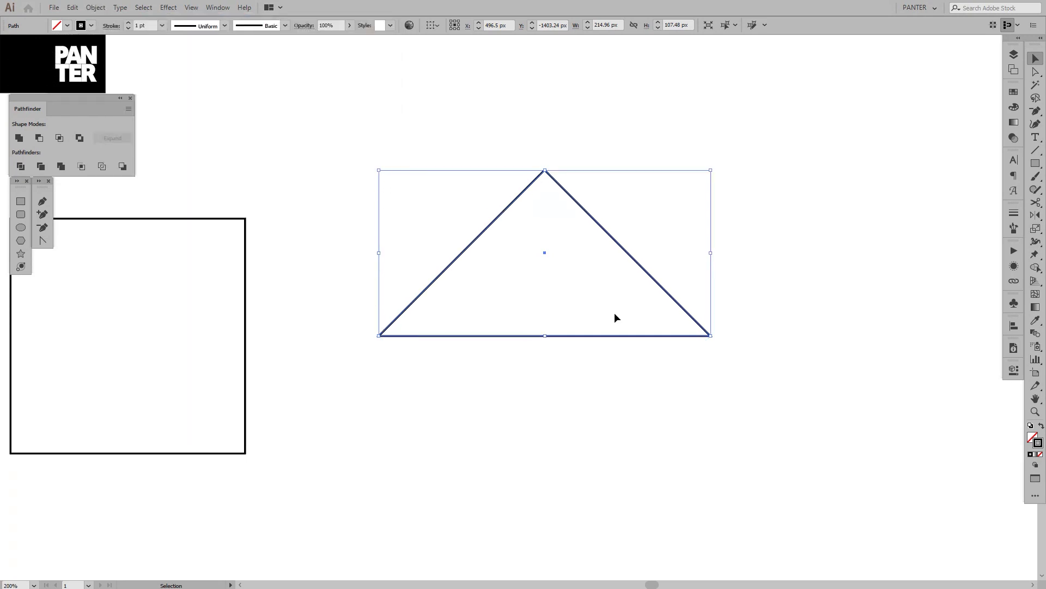
Move the triangle straight down about 76 px so its base lines up with the square's bottom edge.
click(245, 234)
click(567, 335)
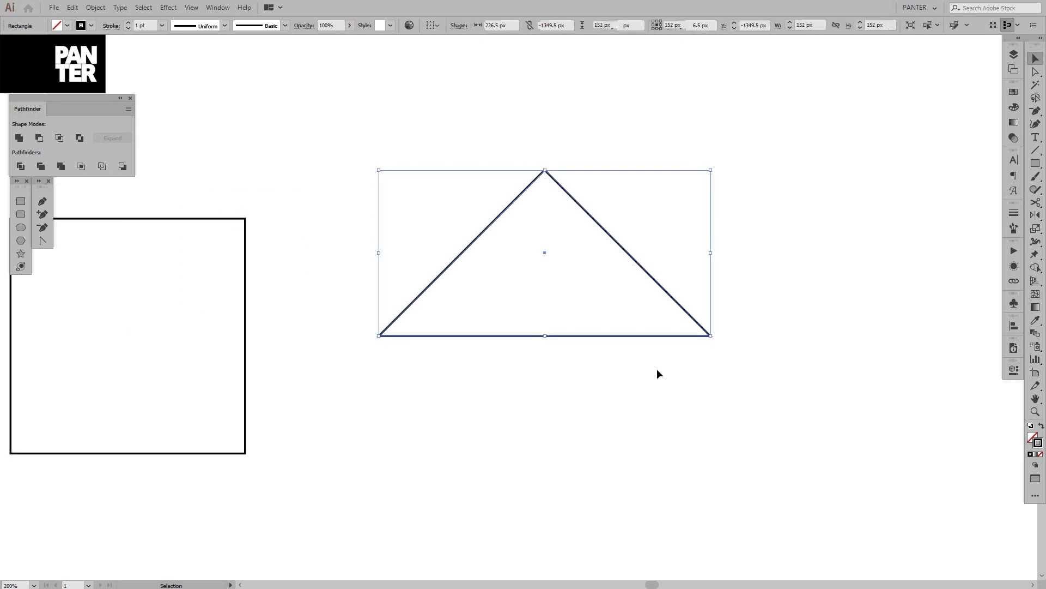
drag(688, 313, 665, 379)
click(744, 282)
Duplicate the triangle about 336 px to its right on the same baseline.
drag(746, 283, 502, 254)
scroll(502, 254, down, 2)
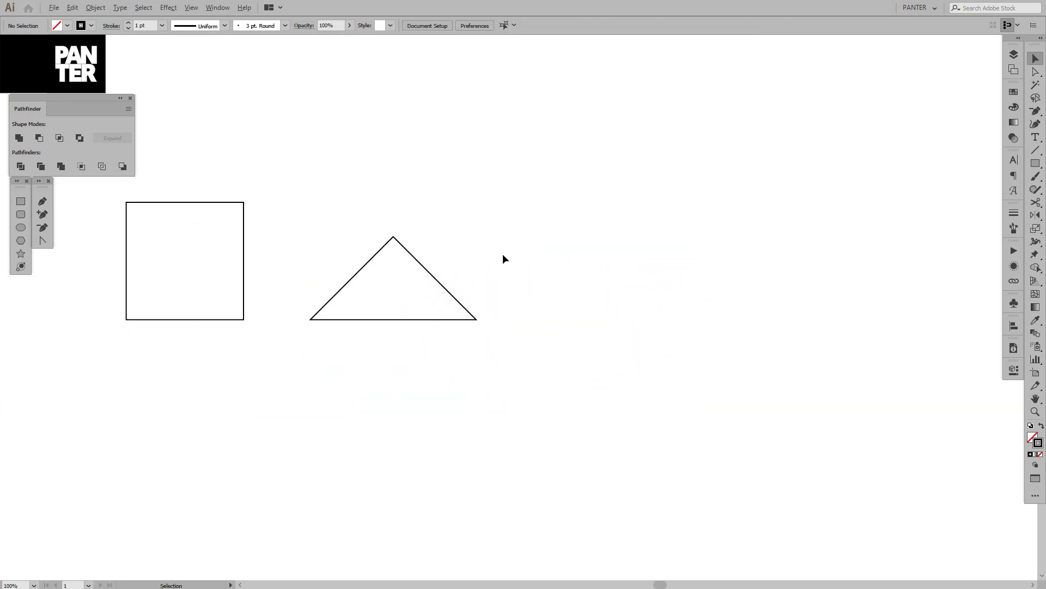
drag(529, 217, 467, 226)
click(374, 294)
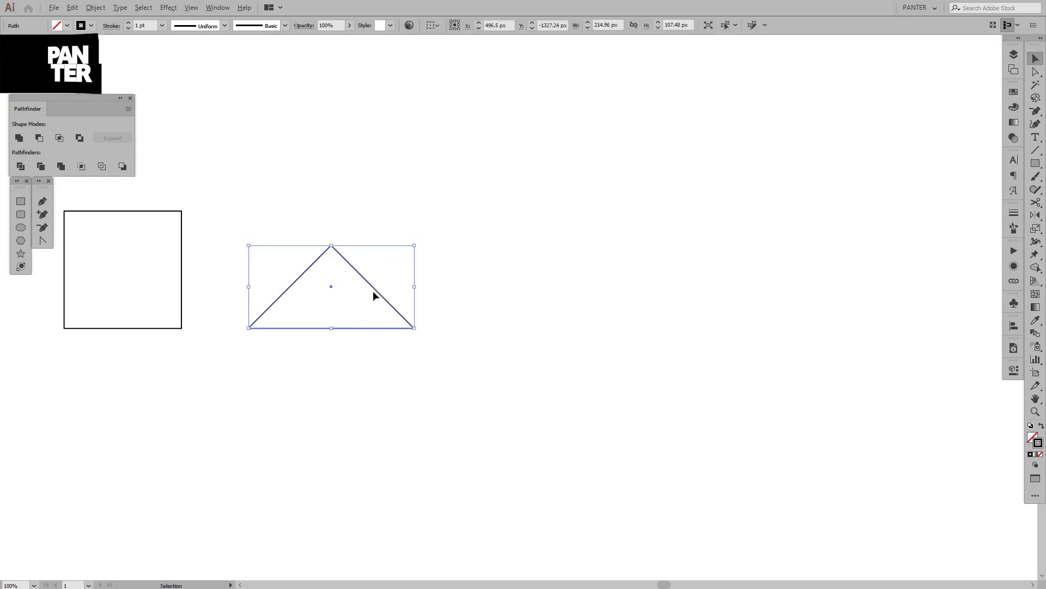
drag(374, 295, 699, 369)
scroll(642, 311, up, 3)
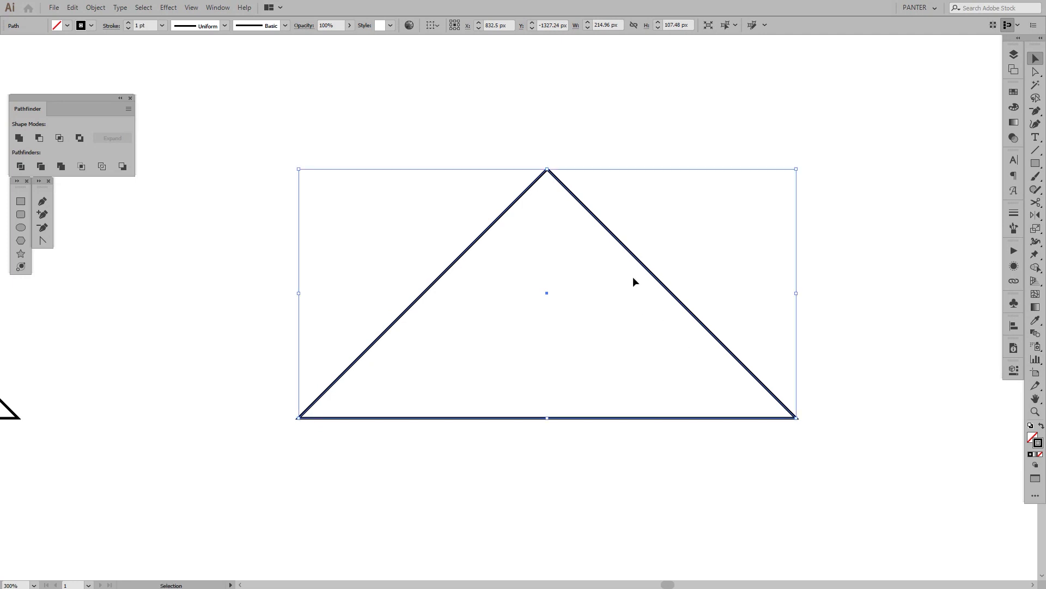
Copy the selected triangle and paste the copy in front, exactly over the original.
click(96, 9)
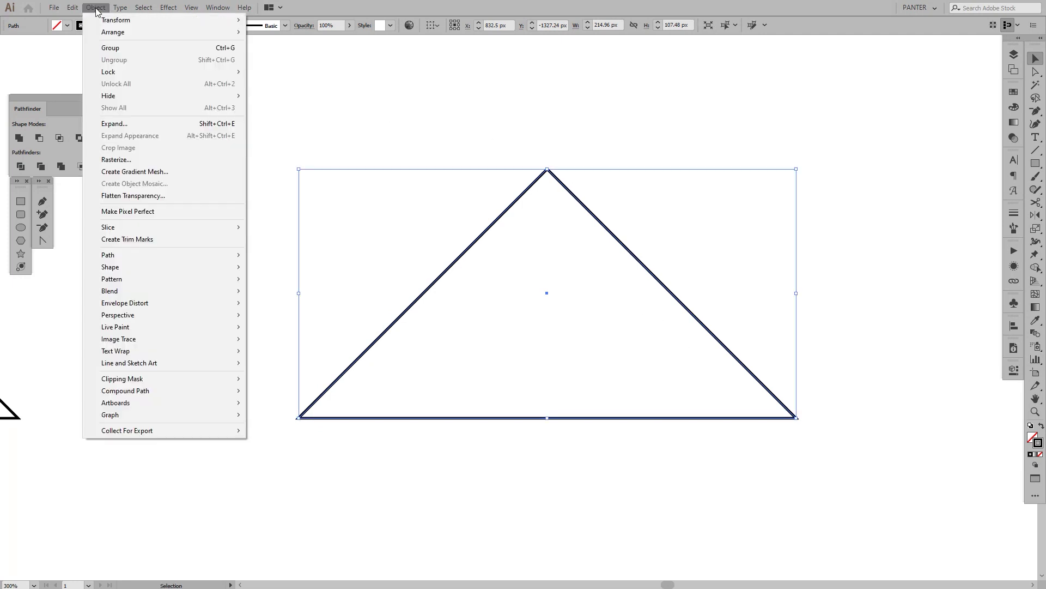
mouse_move(74, 6)
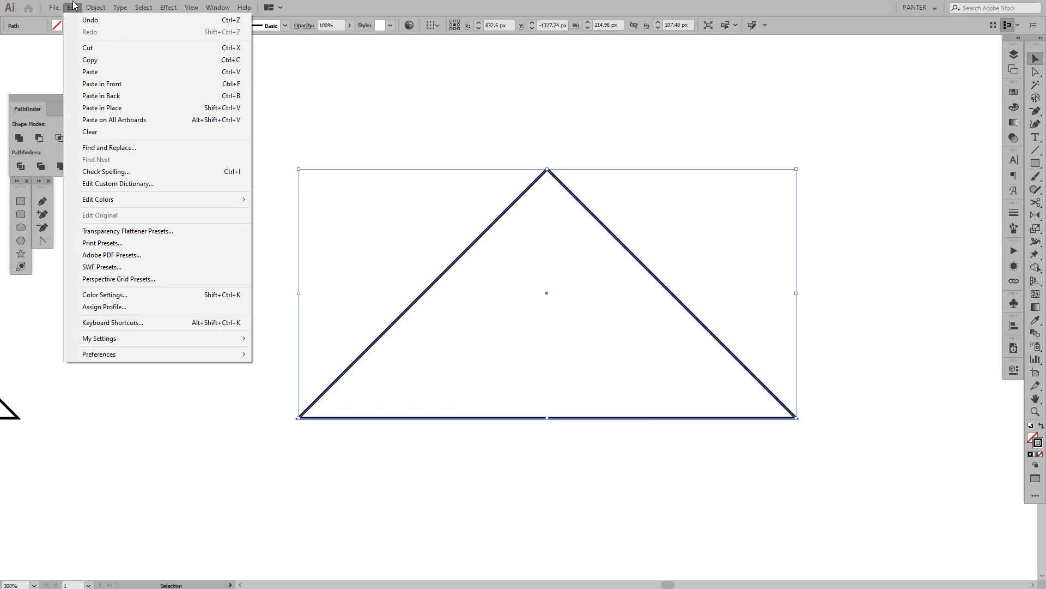
click(89, 60)
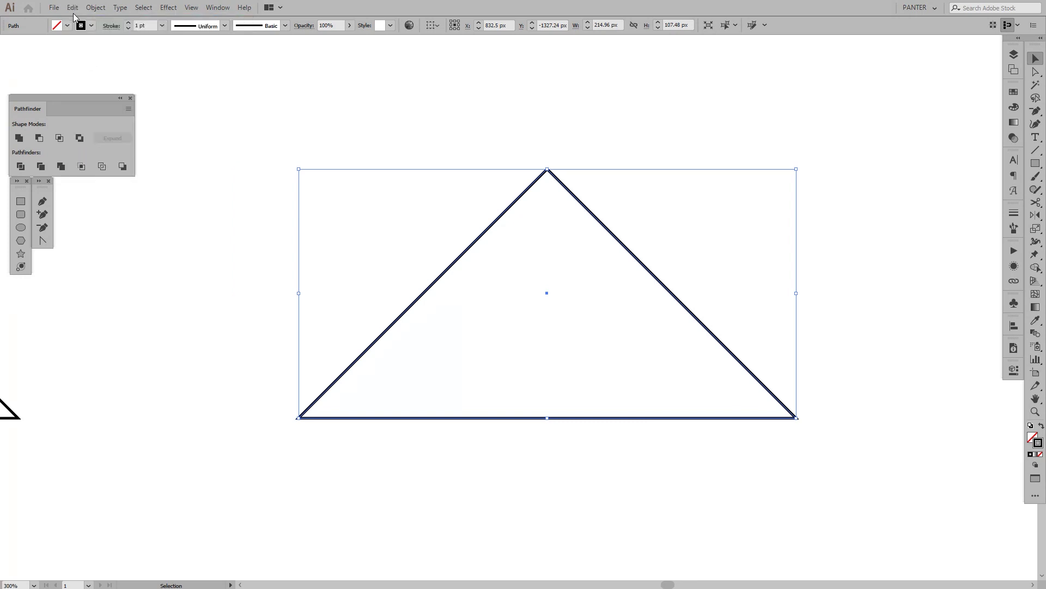
click(73, 9)
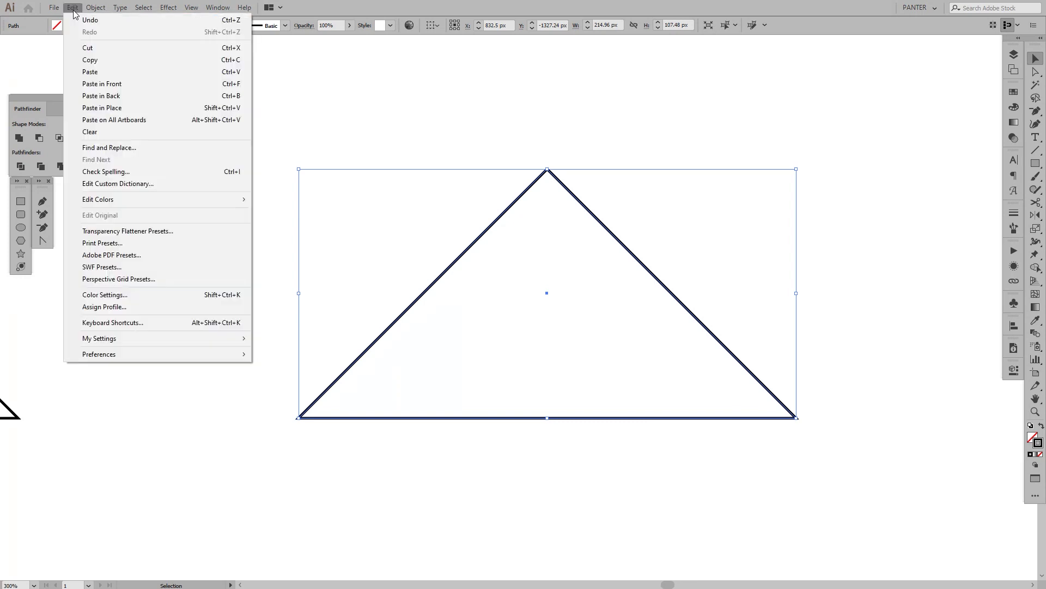
click(133, 87)
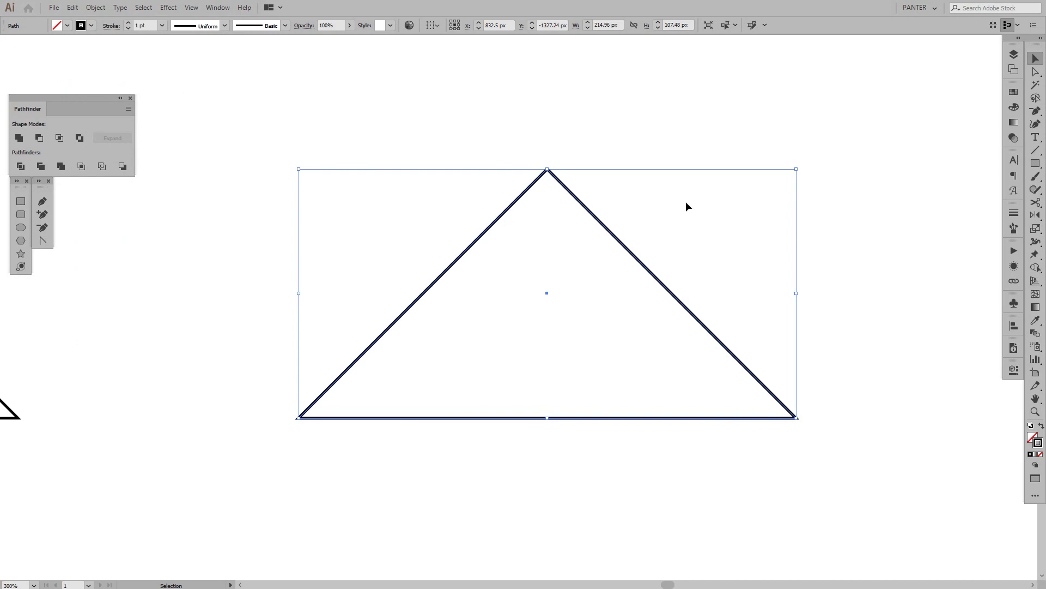
click(685, 202)
drag(617, 239, 668, 220)
key(ctrl+z)
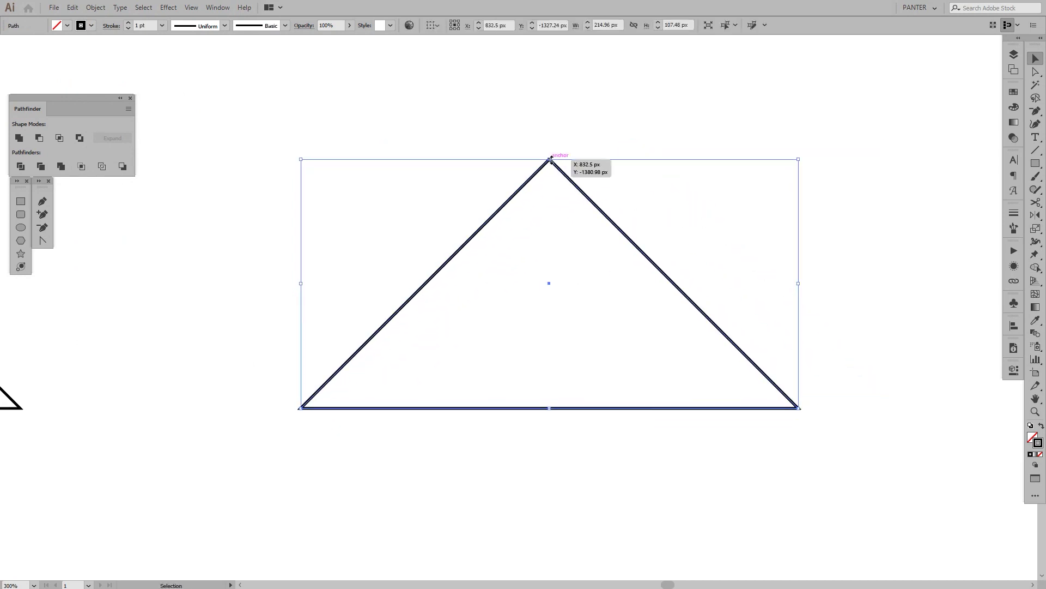
Squash the front triangle copy from its apex down to roughly one-sixth of its height, keeping the base in place.
drag(551, 161, 561, 365)
click(731, 271)
drag(732, 271, 652, 254)
scroll(720, 249, down, 1)
scroll(652, 254, up, 1)
Select both triangles together and move them about 124 px to the right on the same baseline.
drag(711, 214, 477, 424)
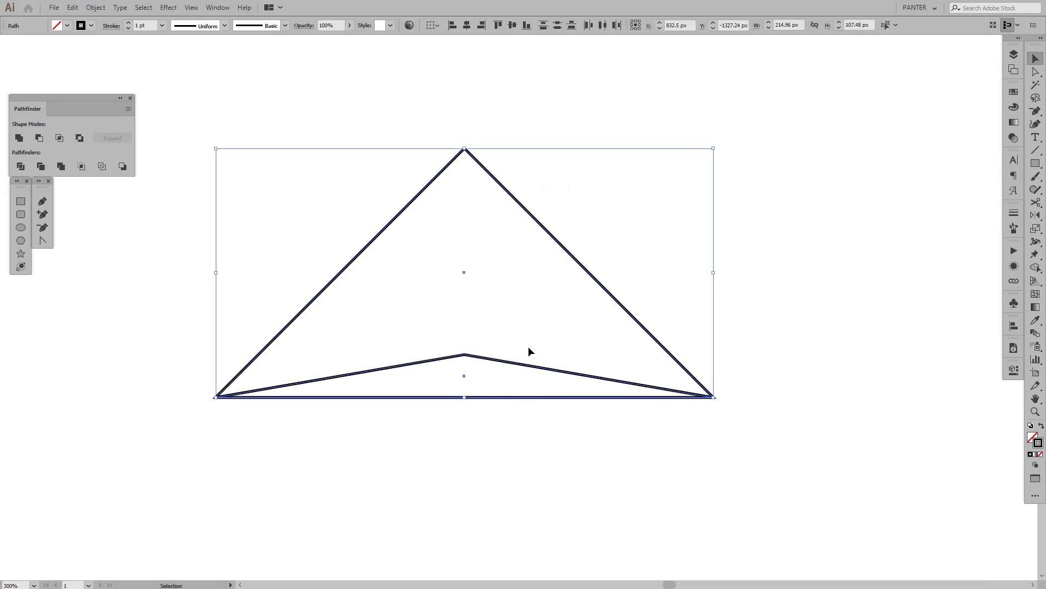
key(space)
drag(517, 366, 558, 377)
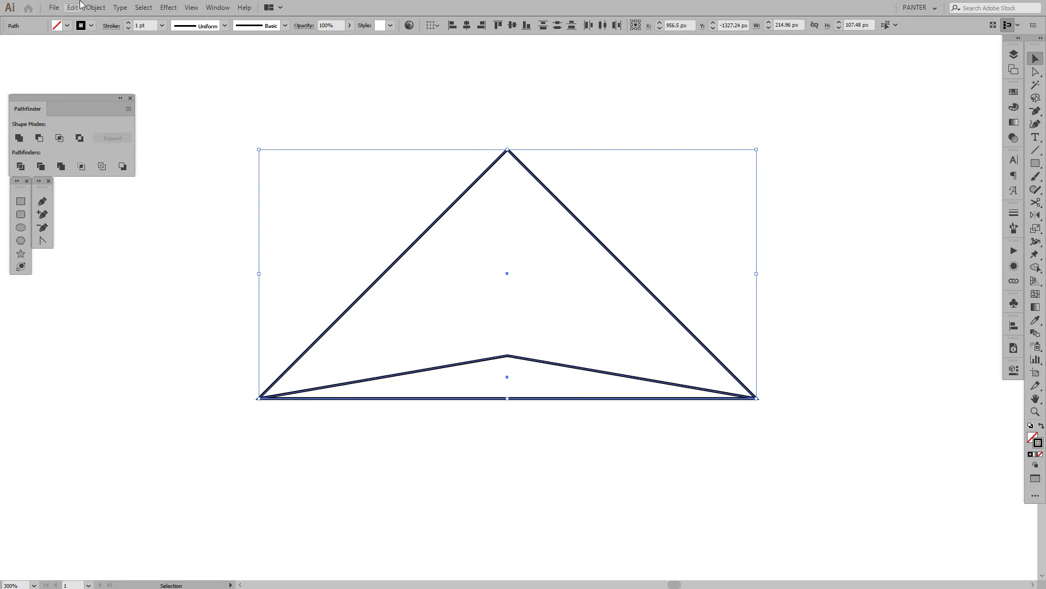
Create a blend between the tall triangle and the flattened one.
click(101, 9)
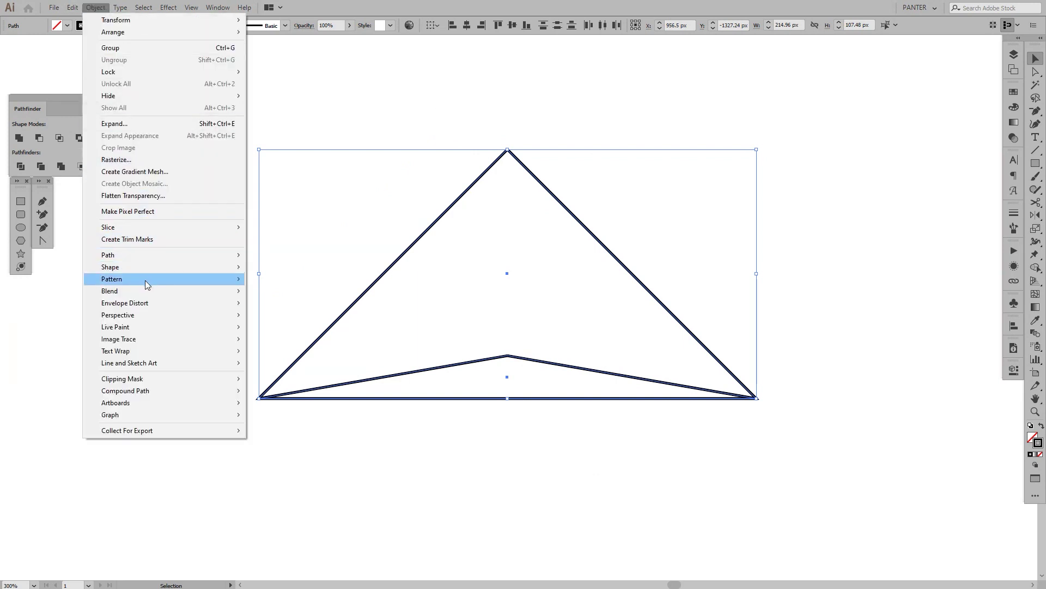
mouse_move(236, 295)
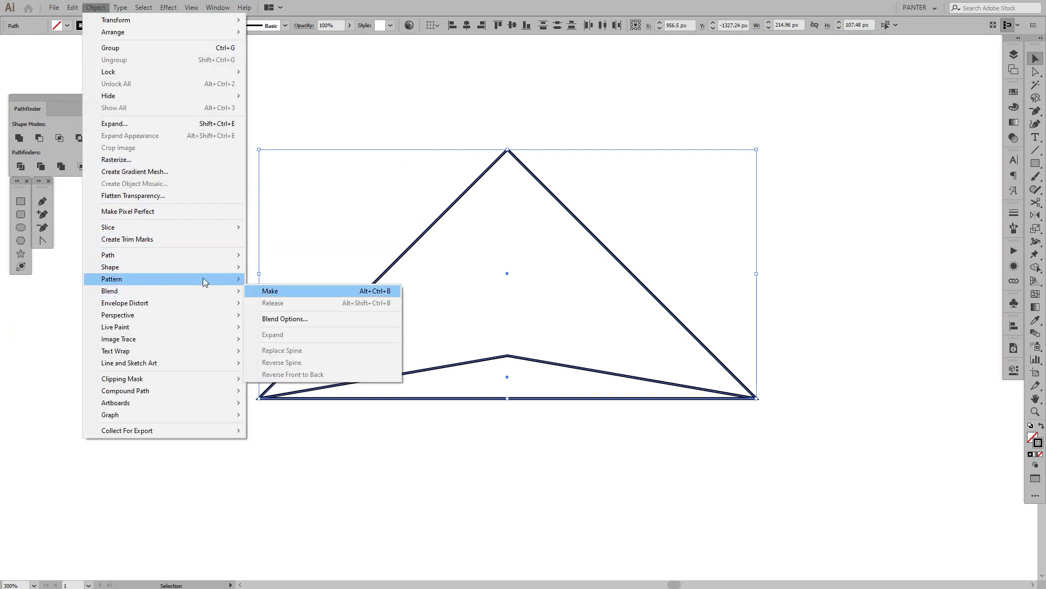
mouse_move(179, 293)
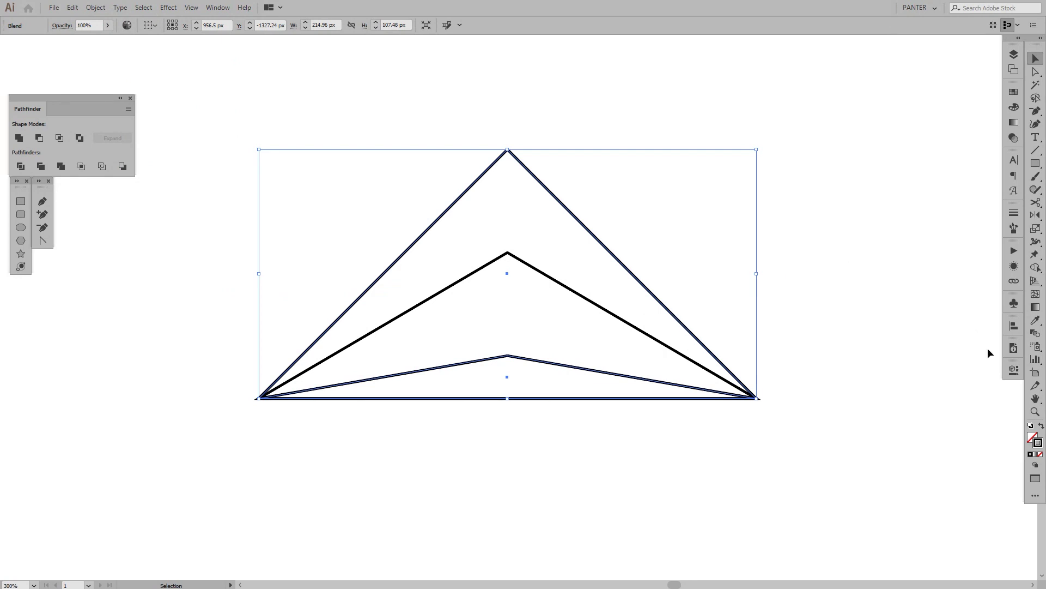
Set the triangle blend's spacing to Specified Steps with 4 steps, with the preview on.
double_click(1034, 334)
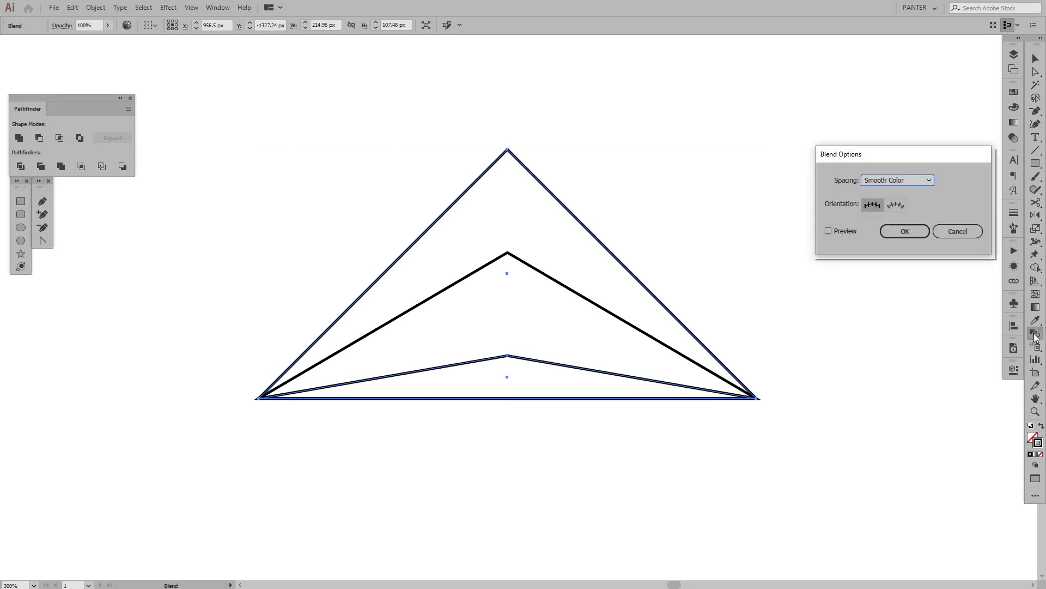
click(843, 233)
click(901, 182)
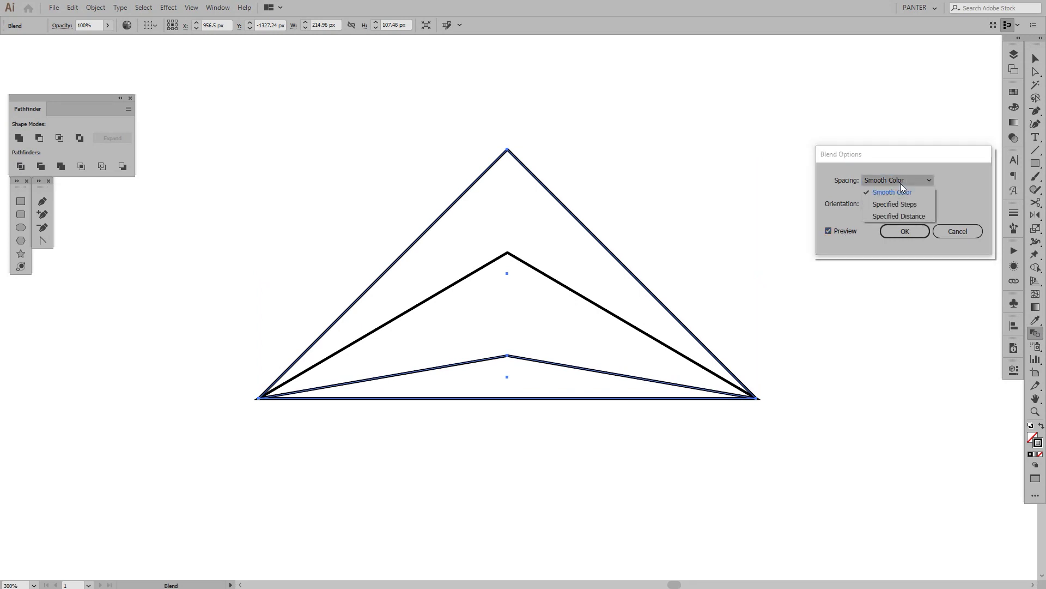
click(906, 206)
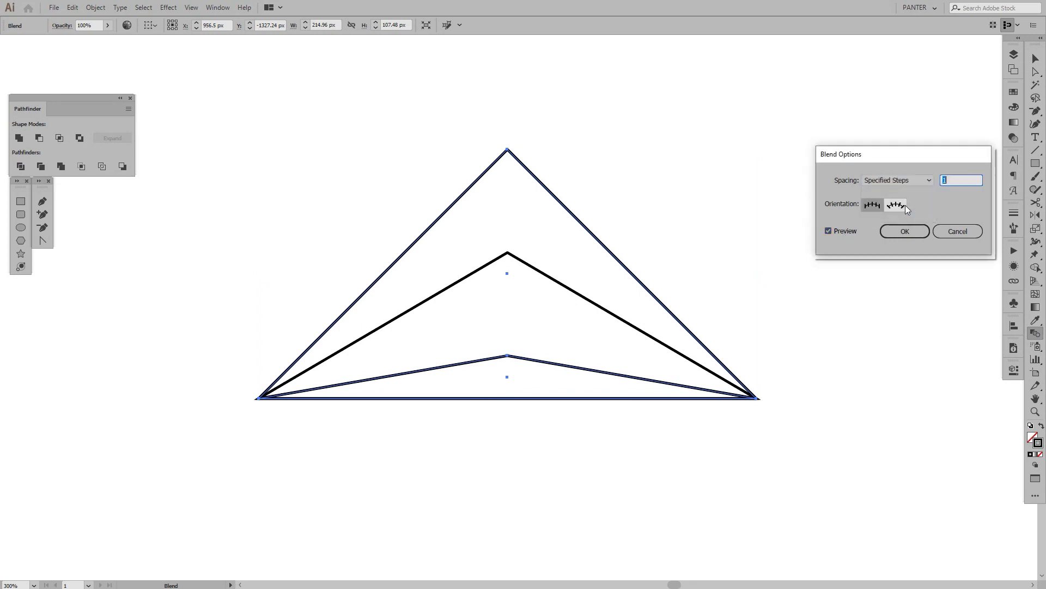
click(962, 180)
key(Up)
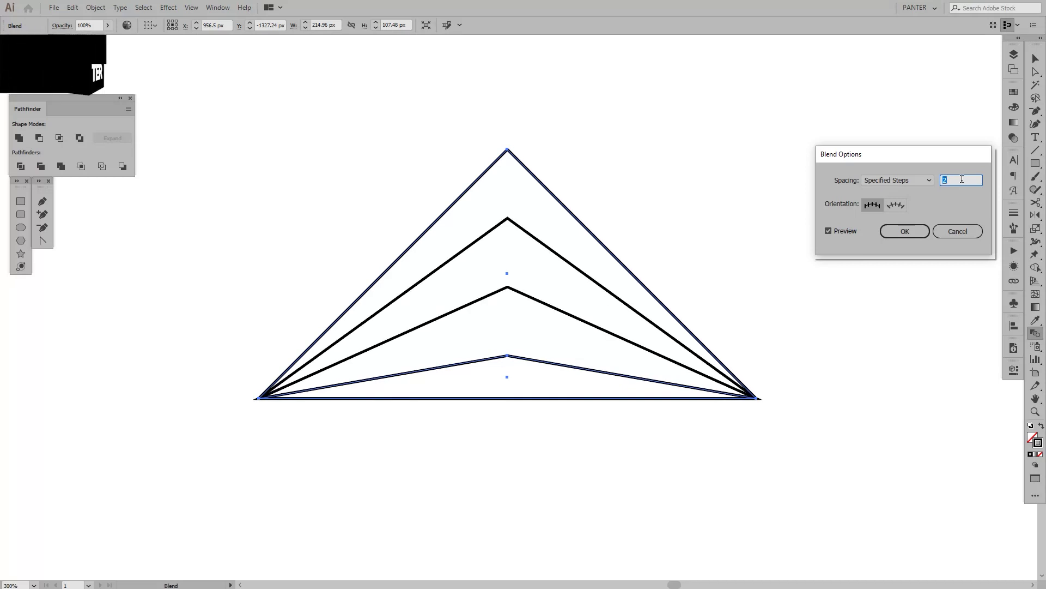
key(Up)
key(Up)
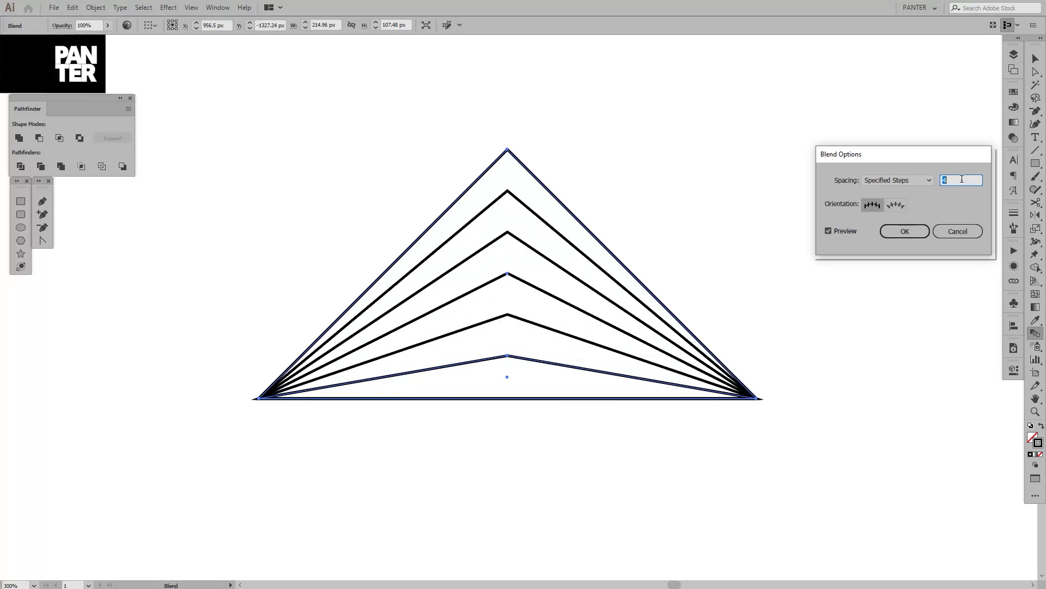
click(919, 233)
key(v)
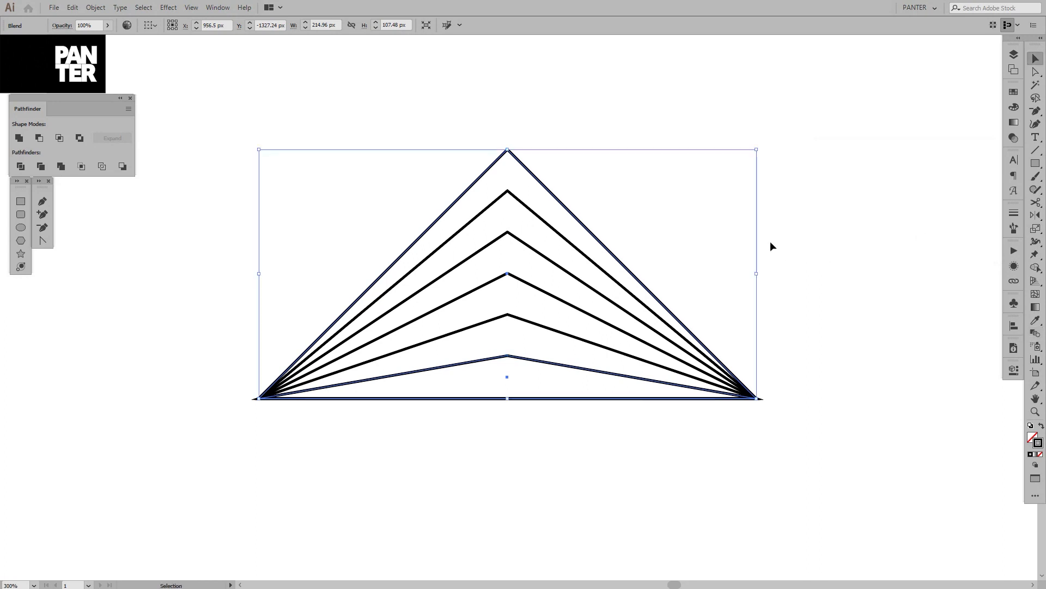
Place the triangle blend about 478 px further to the right on the same baseline.
click(757, 273)
scroll(759, 273, down, 2)
drag(784, 217, 554, 217)
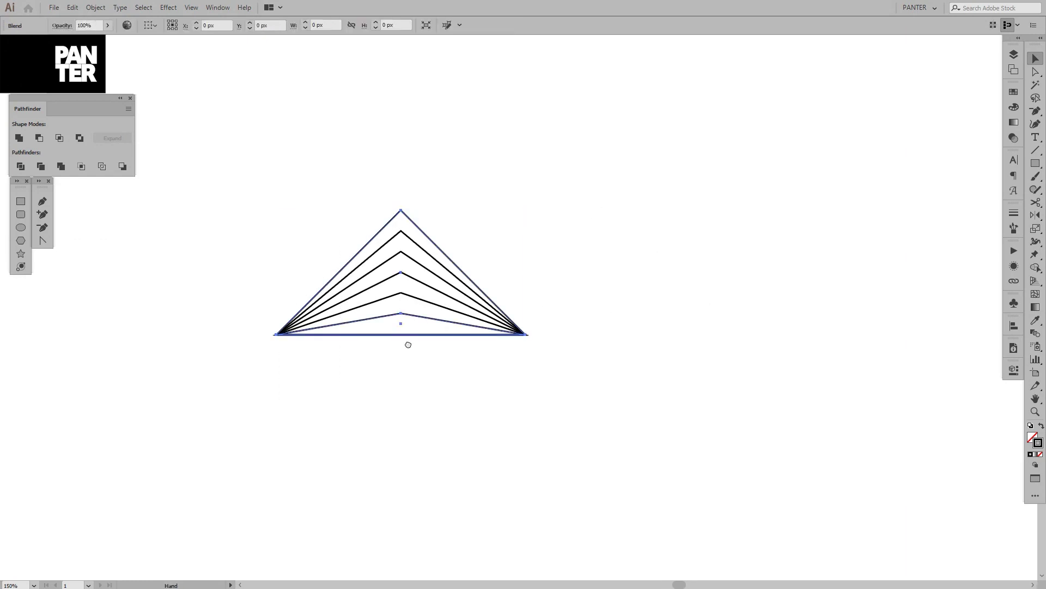
drag(427, 334, 329, 346)
key(ctrl+z)
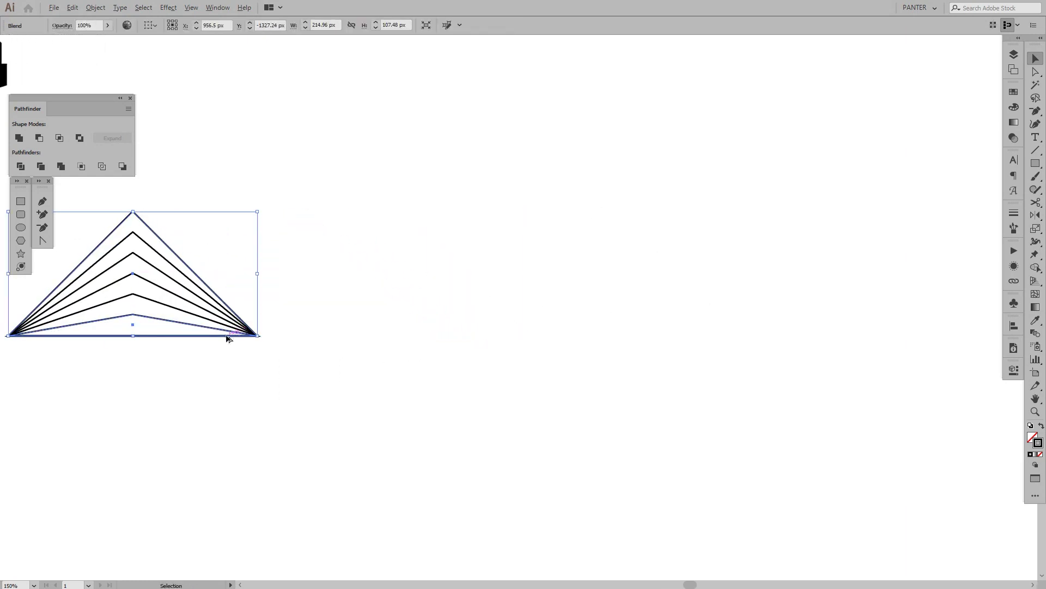
drag(229, 334, 781, 381)
scroll(768, 306, up, 2)
drag(769, 305, 697, 343)
scroll(708, 337, up, 1)
scroll(707, 340, down, 1)
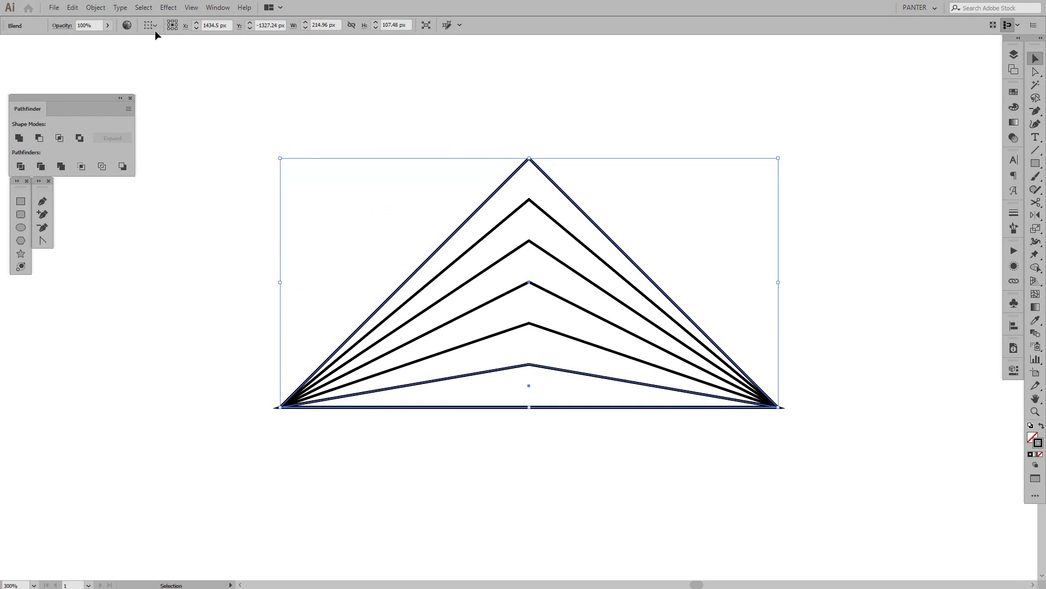
Expand the blend's object, fill and stroke into a group of individual triangle paths.
click(104, 12)
click(173, 136)
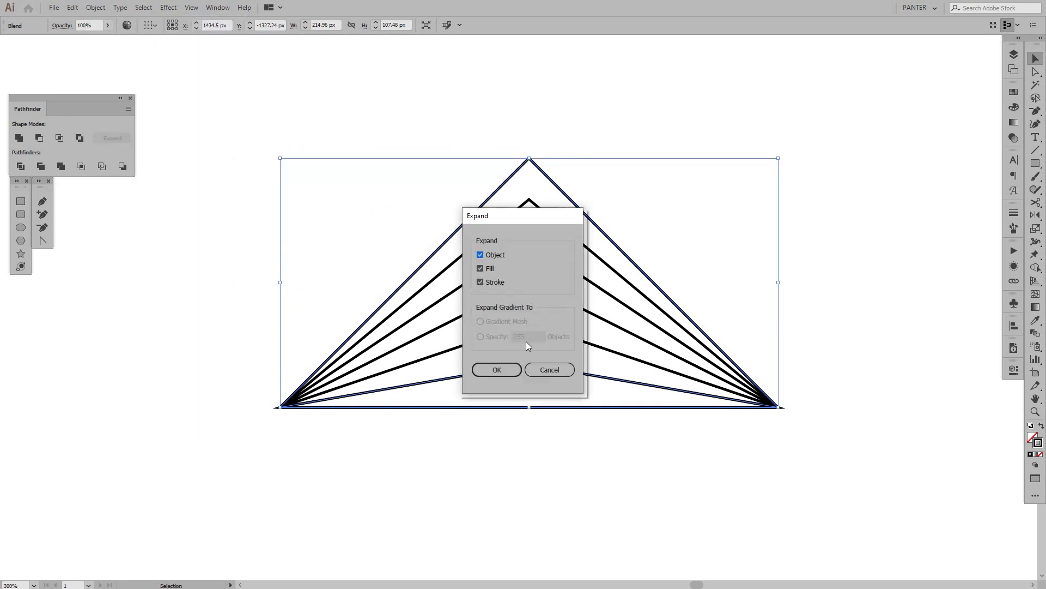
click(497, 370)
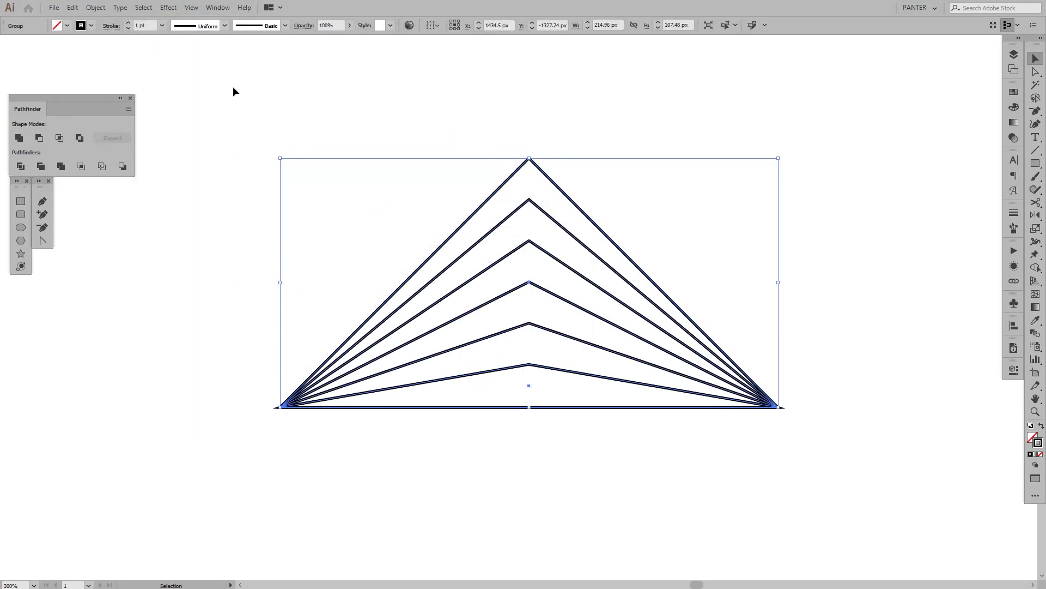
Expand the grouped triangle paths again so their strokes become filled outlines.
scroll(262, 209, down, 3)
scroll(263, 209, up, 4)
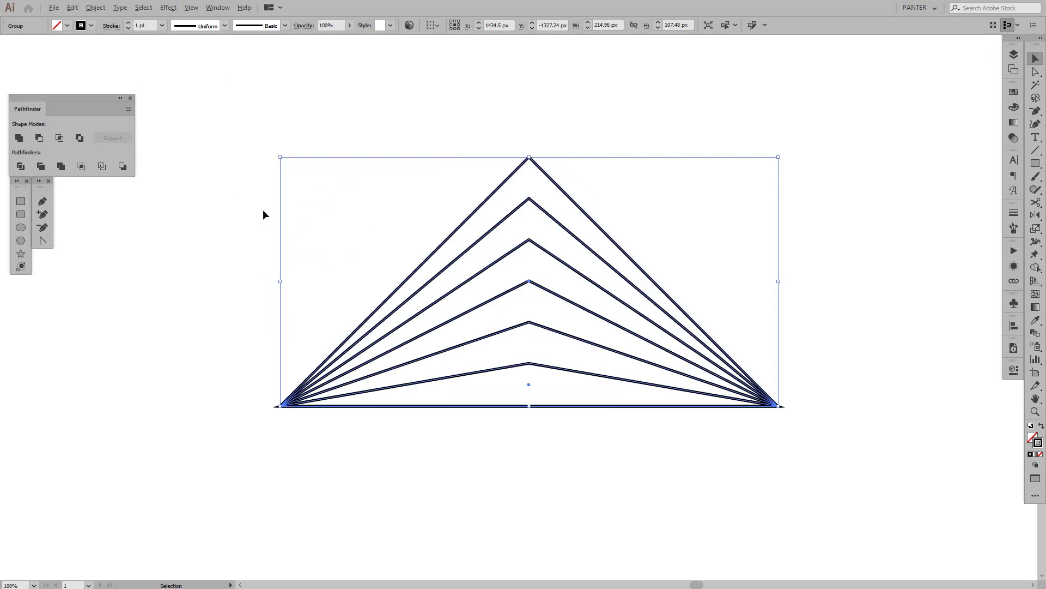
drag(607, 234, 488, 205)
click(96, 7)
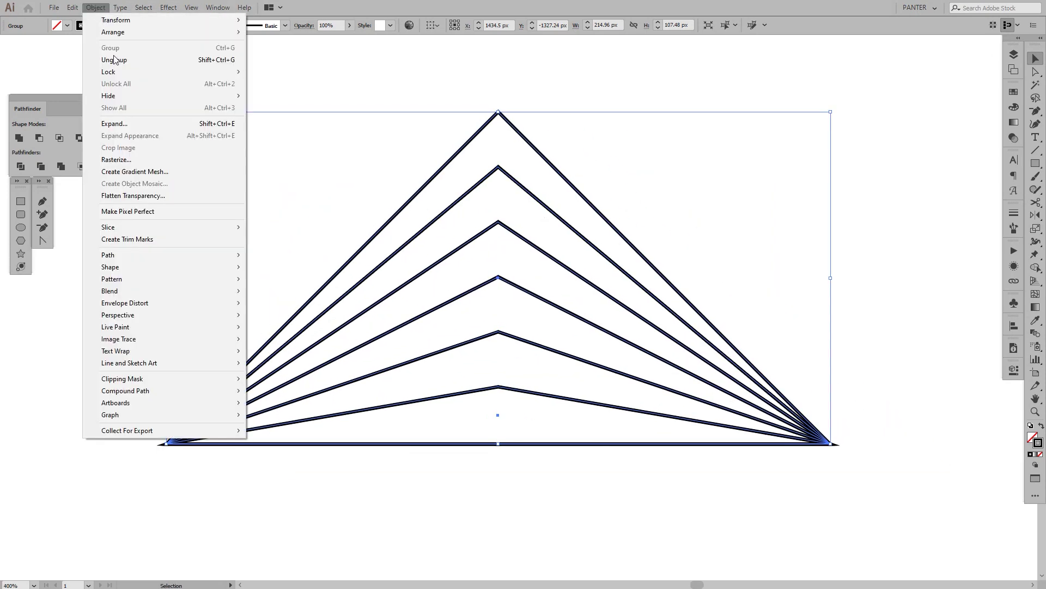
click(132, 123)
click(497, 369)
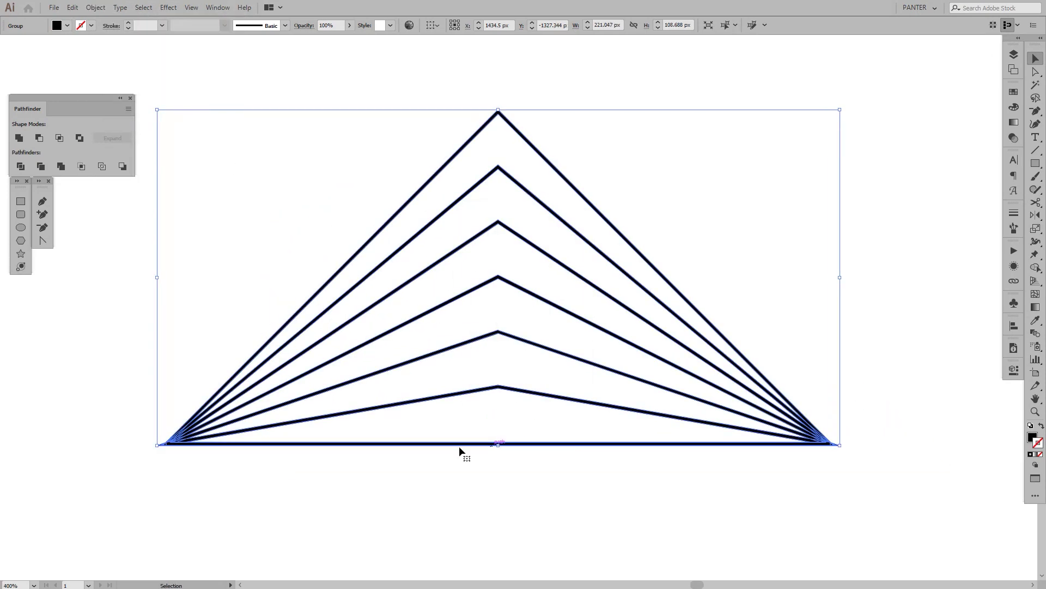
Select the whole expanded line group and activate the Shape Builder tool for the overlapping spikes at the triangle's lower-left corner.
scroll(459, 445, up, 2)
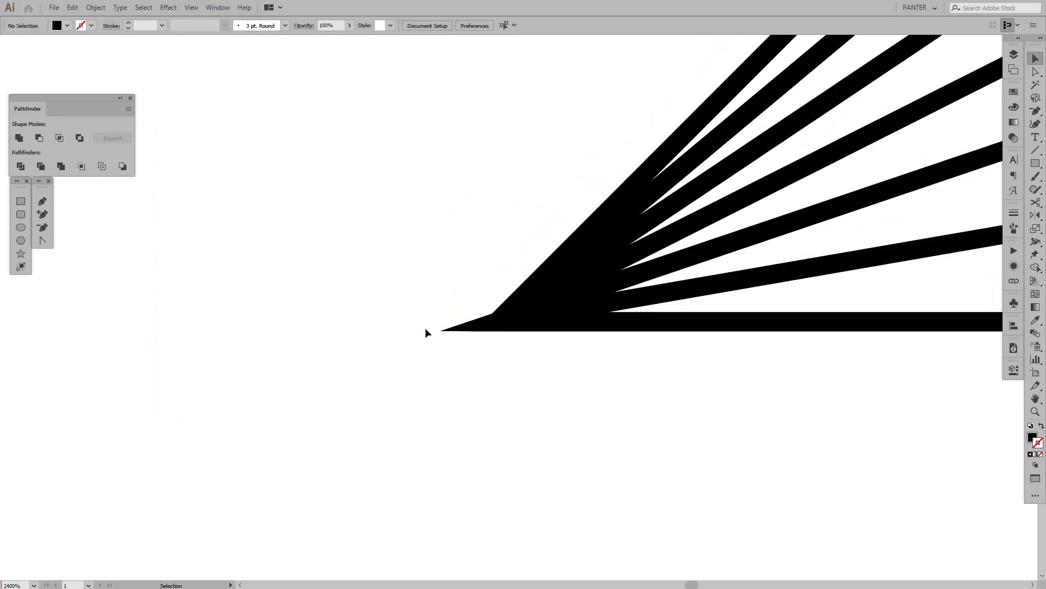
scroll(463, 335, down, 2)
drag(468, 243, 694, 449)
key(space)
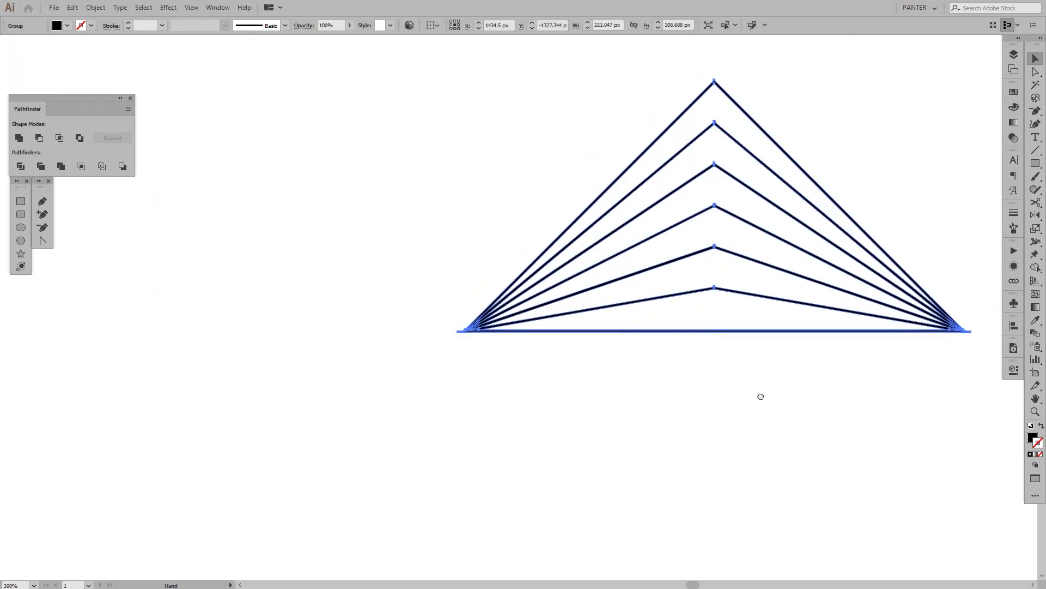
drag(759, 396, 710, 423)
scroll(380, 371, up, 2)
scroll(545, 352, up, 4)
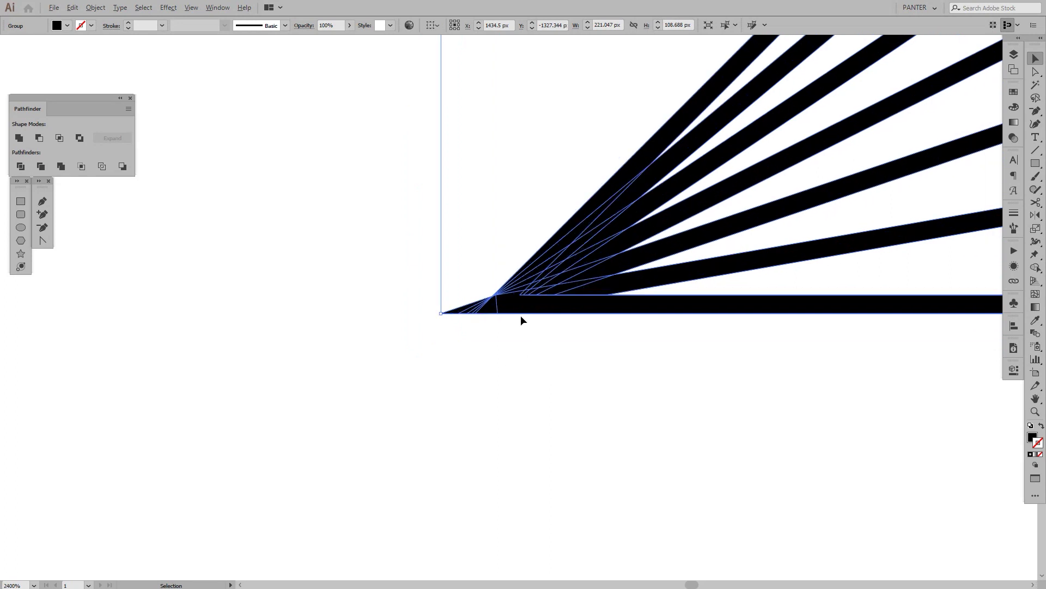
scroll(521, 320, up, 3)
key(shift+m)
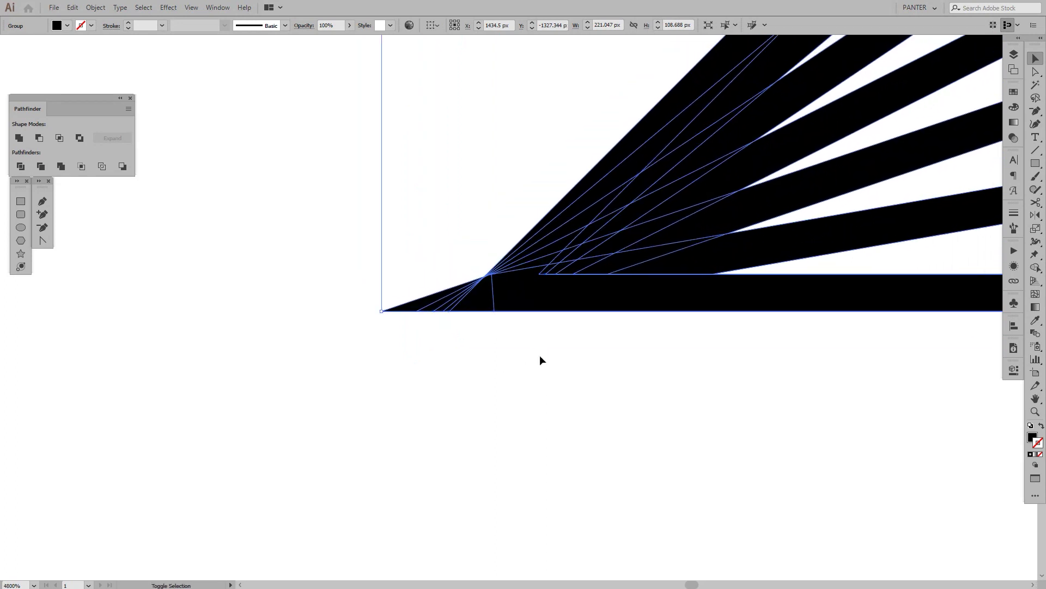
click(1037, 268)
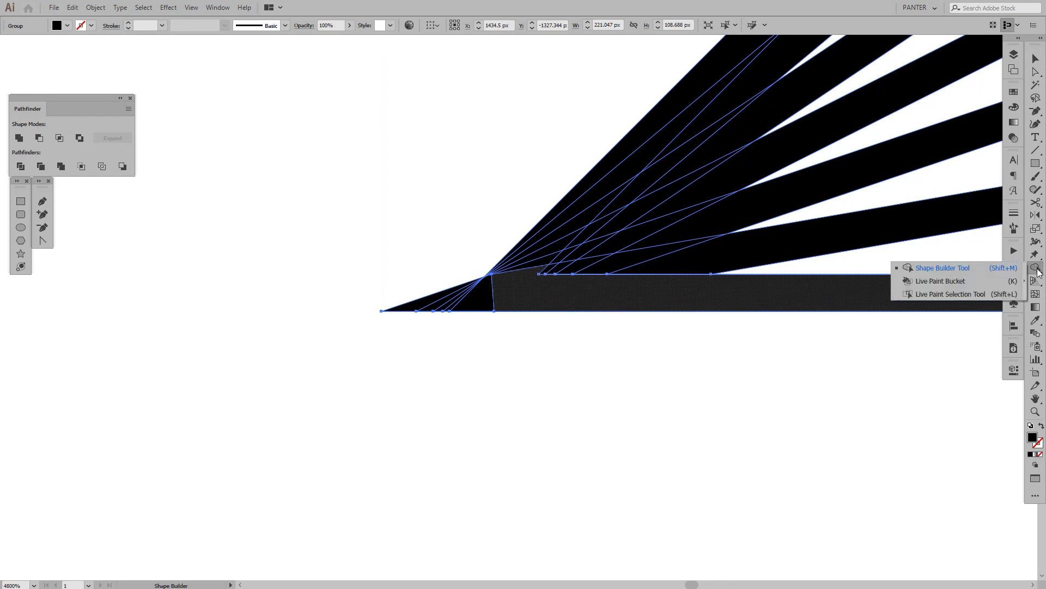
click(950, 268)
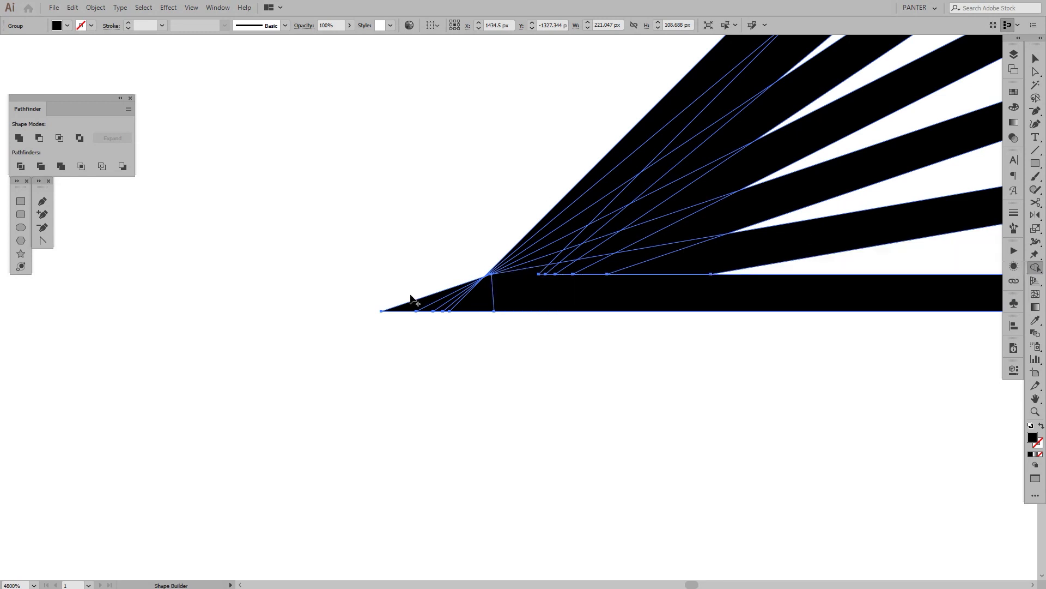
scroll(410, 295, up, 3)
drag(572, 332, 479, 216)
scroll(405, 209, up, 1)
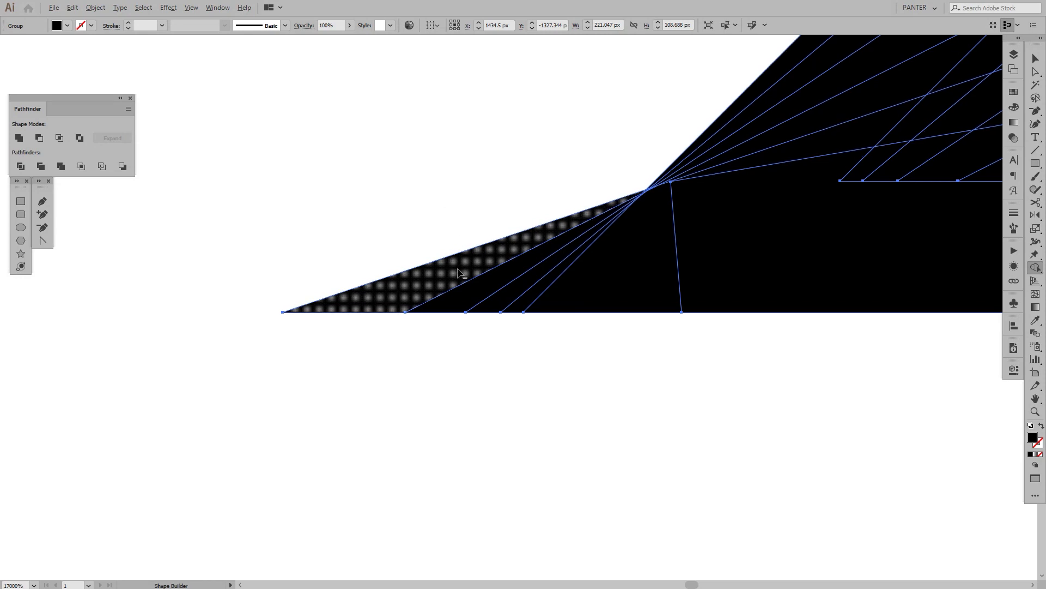
alt+drag(458, 272, 468, 304)
key(ctrl+z)
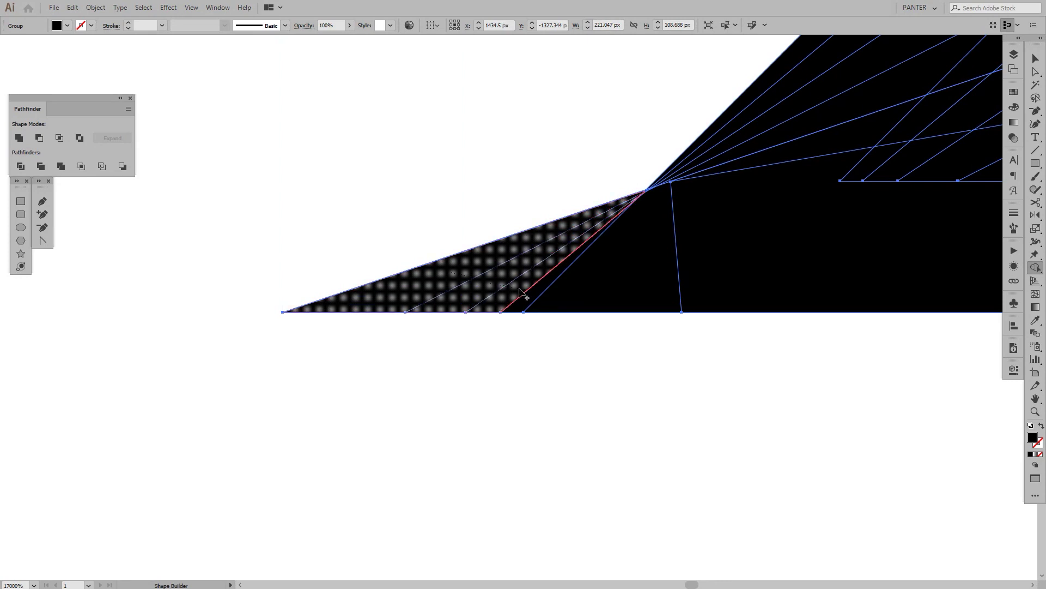
drag(519, 289, 493, 313)
key(ctrl+z)
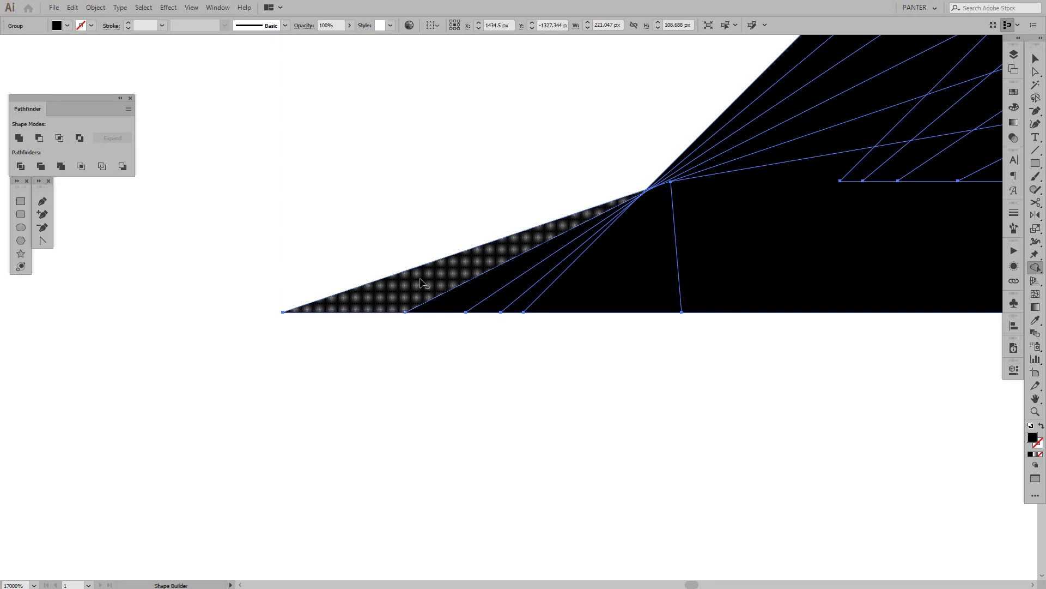
Remove the four protruding slivers at the triangle's lower-left tip with the Shape Builder tool.
mouse_move(441, 286)
mouse_down()
mouse_move(498, 298)
mouse_move(542, 289)
mouse_up()
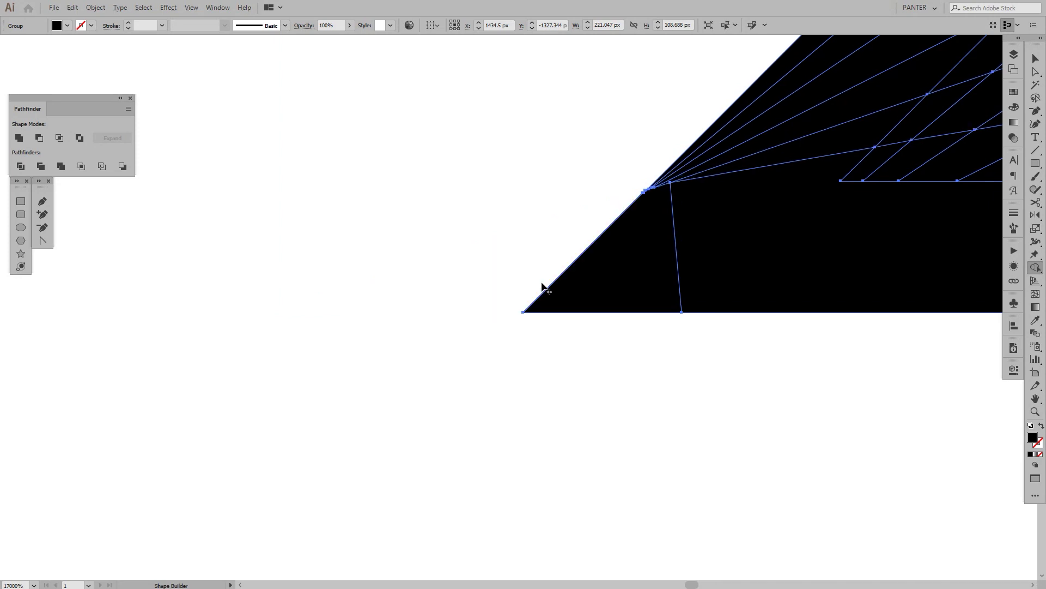
Undo the sliver removal at the triangle's lower-left tip and cut all the slivers away again with the Shape Builder tool.
key(ctrl+z)
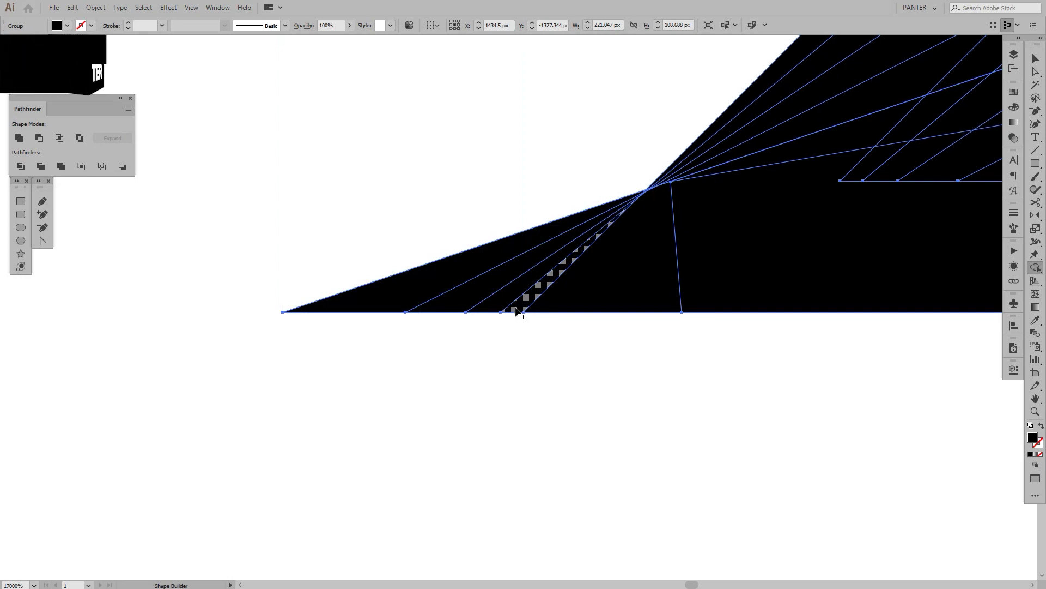
drag(245, 132, 512, 327)
key(v)
click(377, 159)
scroll(378, 166, down, 7)
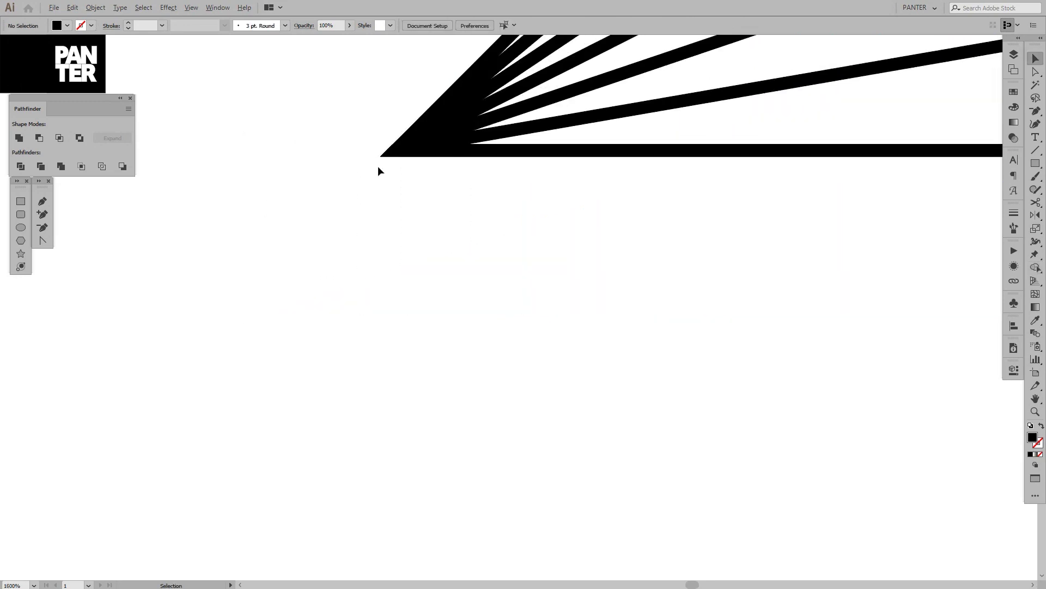
Select the line group and remove the protruding slivers at the triangle's lower-right tip with the Shape Builder tool.
drag(465, 175, 318, 257)
scroll(316, 254, down, 3)
drag(832, 283, 425, 275)
scroll(457, 273, down, 1)
drag(892, 313, 646, 188)
scroll(767, 267, up, 5)
scroll(767, 264, up, 5)
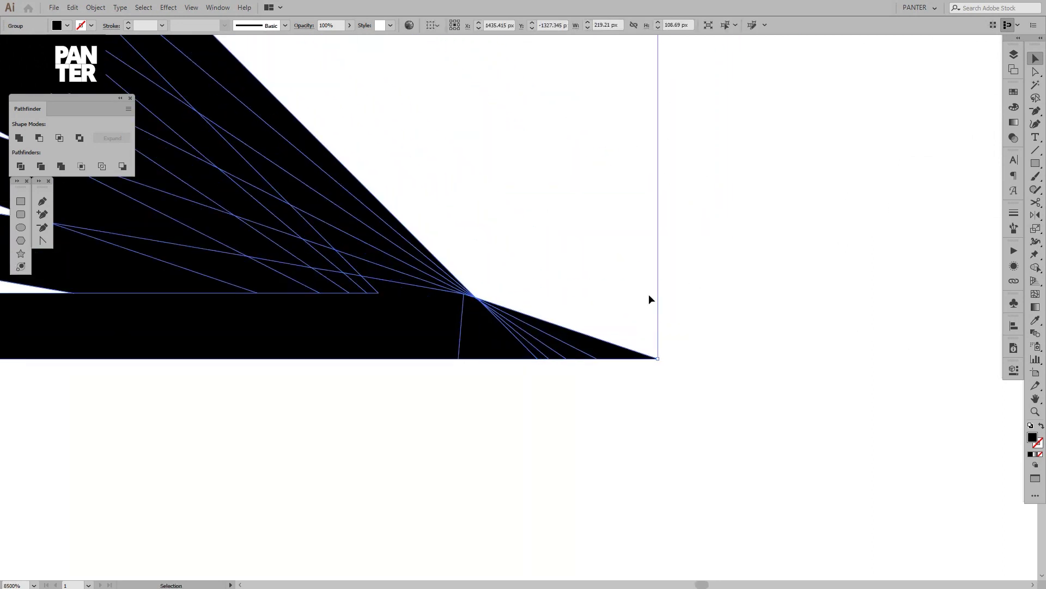
key(shift+m)
drag(757, 208, 544, 361)
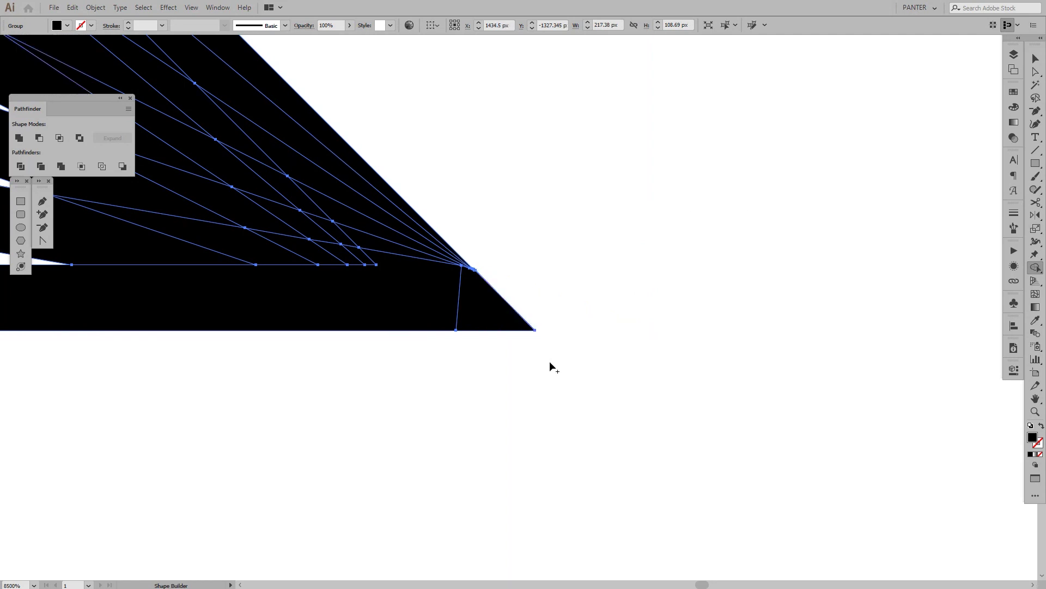
key(v)
click(613, 335)
scroll(613, 335, down, 10)
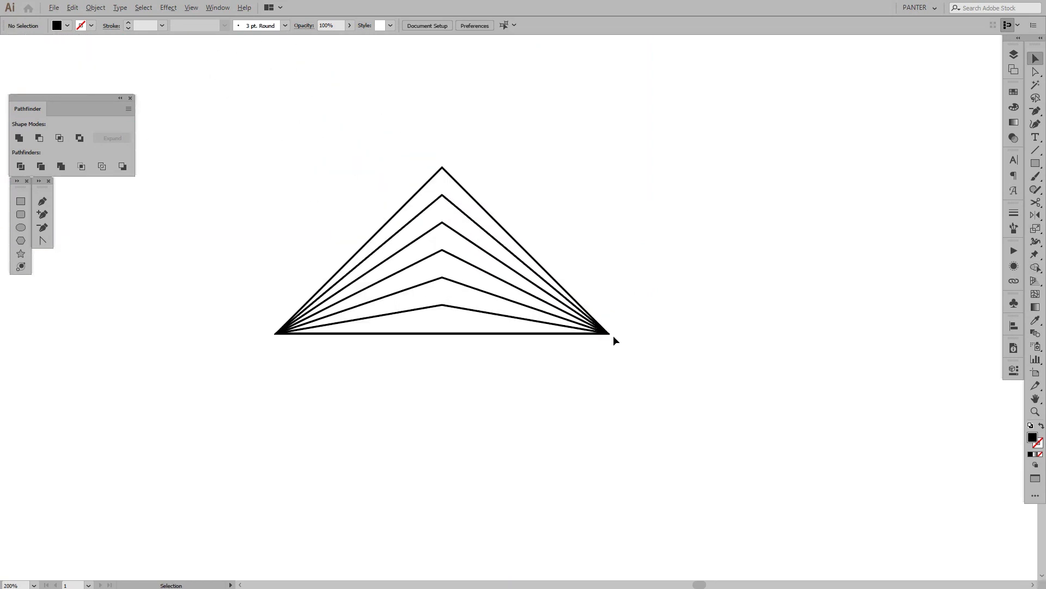
Select the whole cleaned triangle line group and unite it into a single compound path.
drag(310, 138, 310, 138)
click(19, 138)
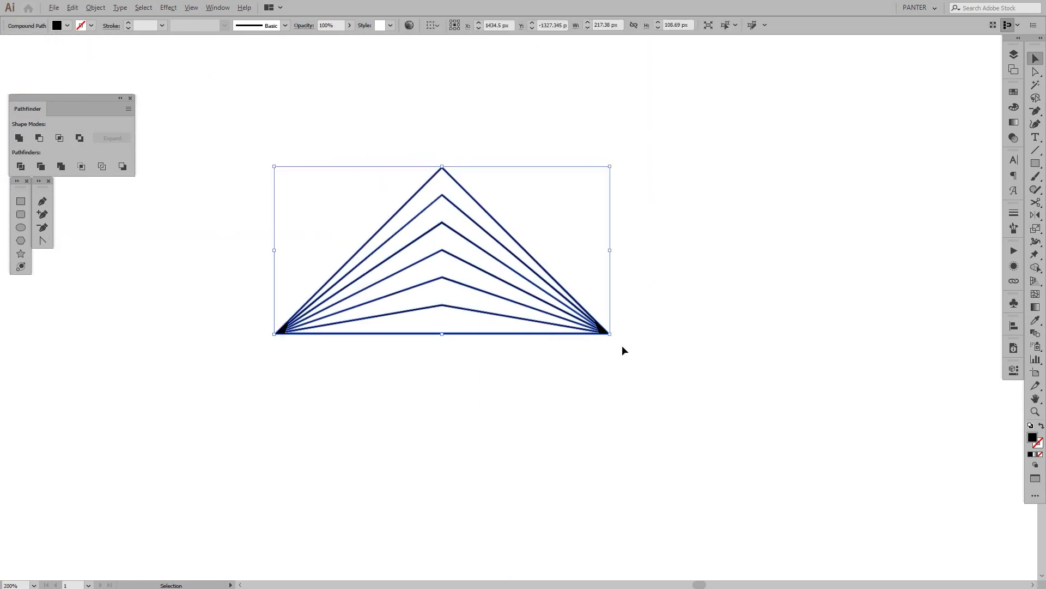
Inspect the united triangle's outer right edge closely near its lower-right tip for leftover irregularities.
scroll(605, 333, up, 5)
scroll(664, 333, up, 4)
key(space)
drag(730, 308, 647, 330)
scroll(705, 313, up, 5)
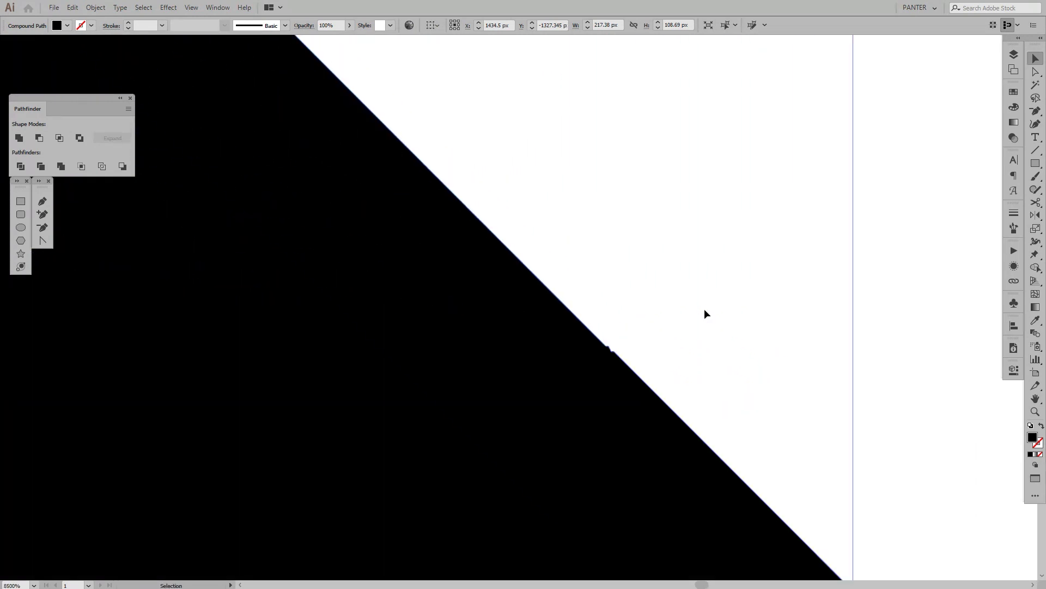
key(space)
drag(588, 378, 567, 200)
scroll(535, 432, up, 1)
key(space)
drag(455, 432, 511, 159)
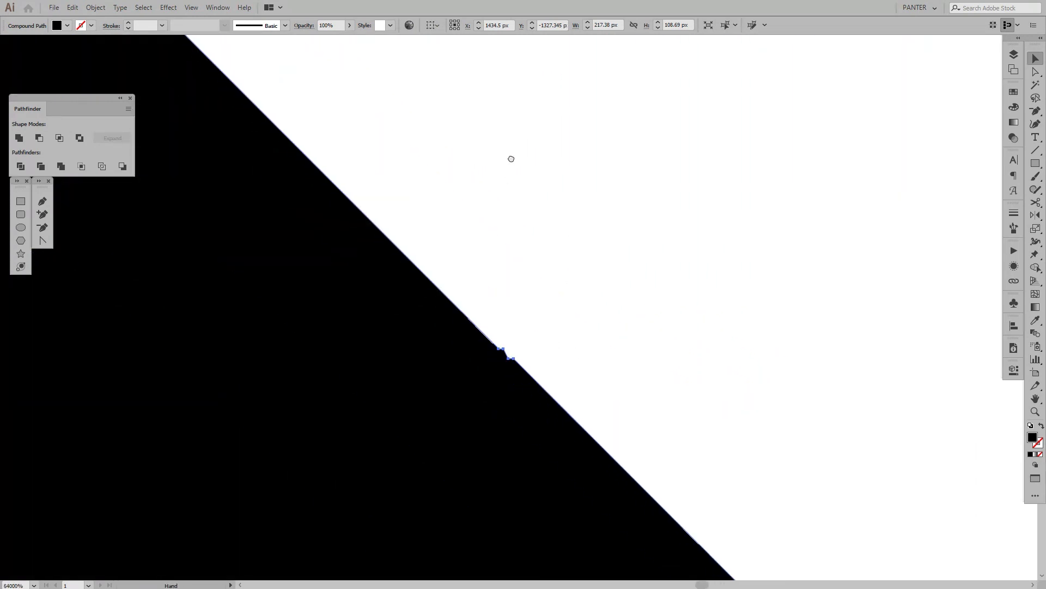
scroll(529, 207, down, 1)
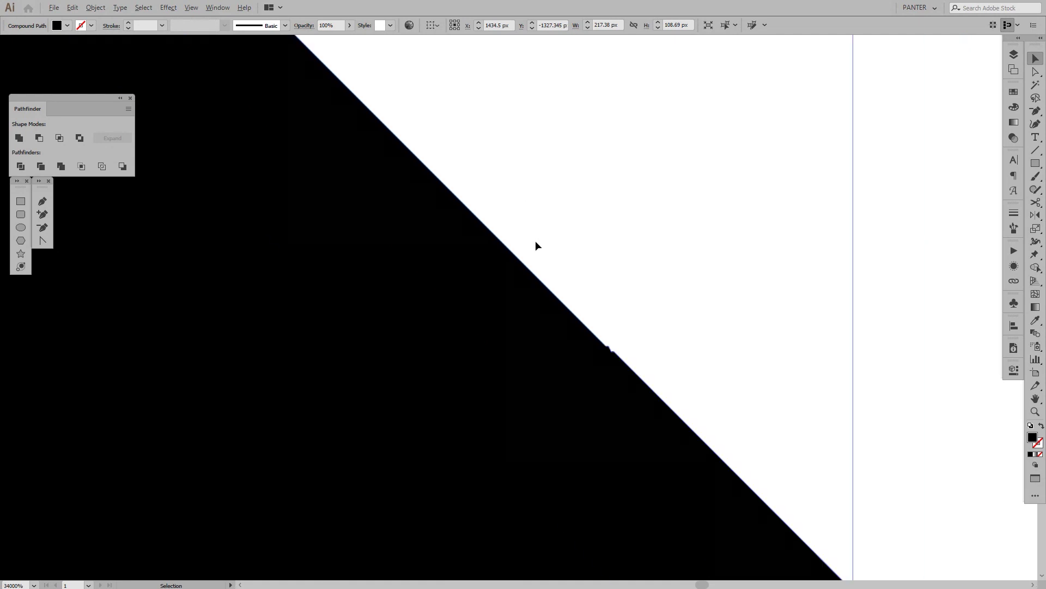
scroll(586, 265, down, 5)
drag(602, 213, 605, 294)
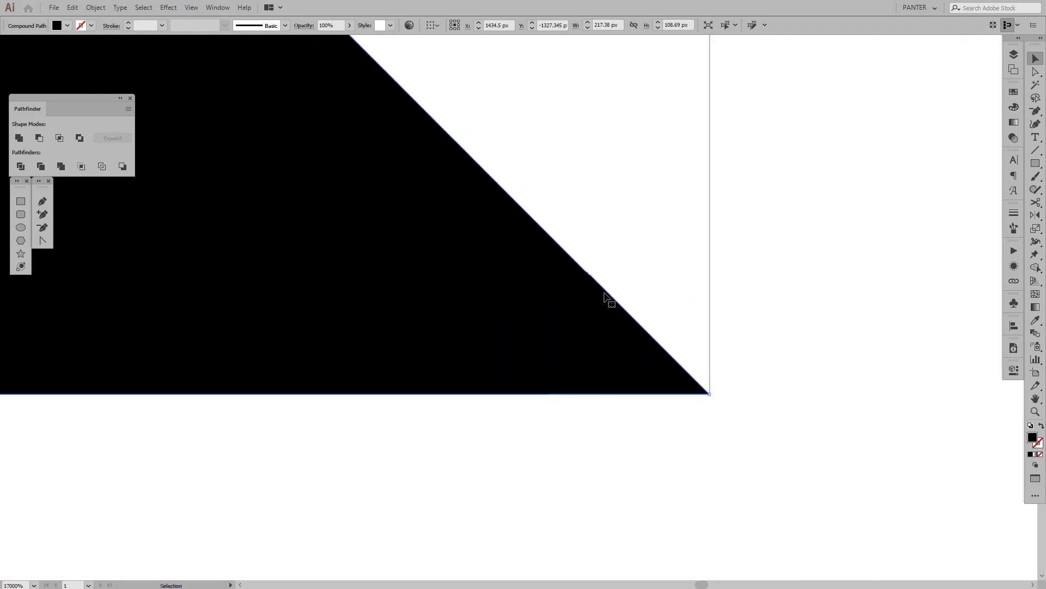
scroll(600, 289, up, 2)
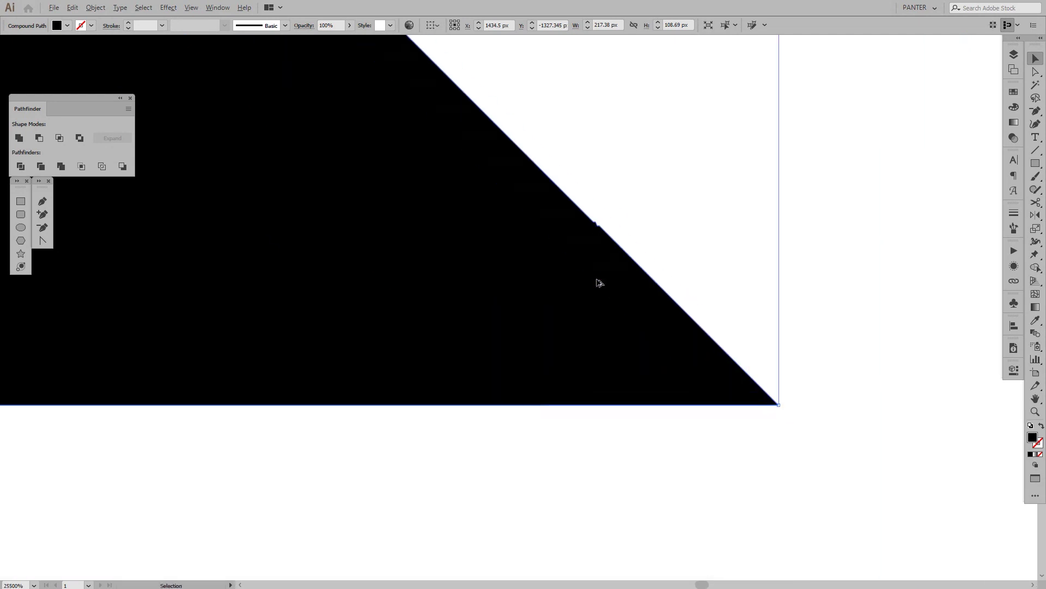
Delete the stray anchor points that form the tiny bump on the triangle's right edge with the Delete Anchor Point tool.
click(43, 228)
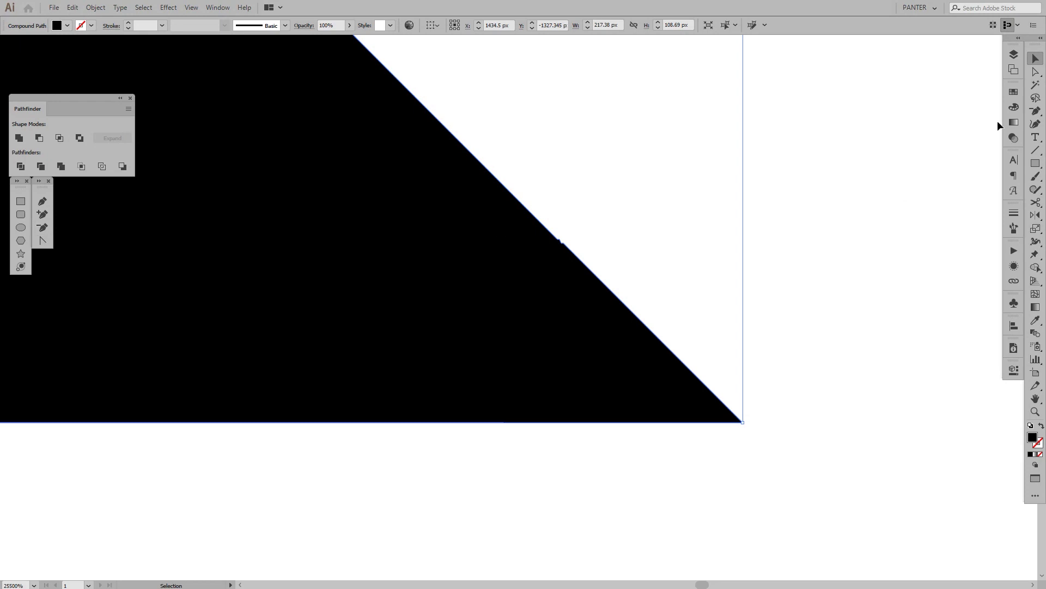
drag(1035, 110, 967, 140)
scroll(567, 240, up, 3)
drag(567, 240, 535, 303)
click(532, 300)
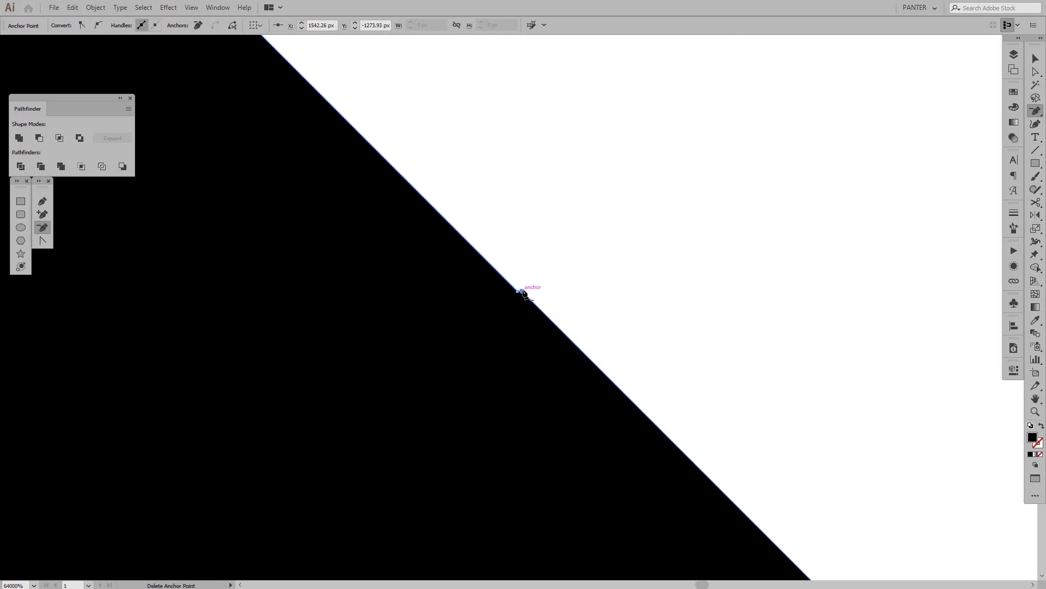
click(520, 290)
scroll(561, 304, down, 8)
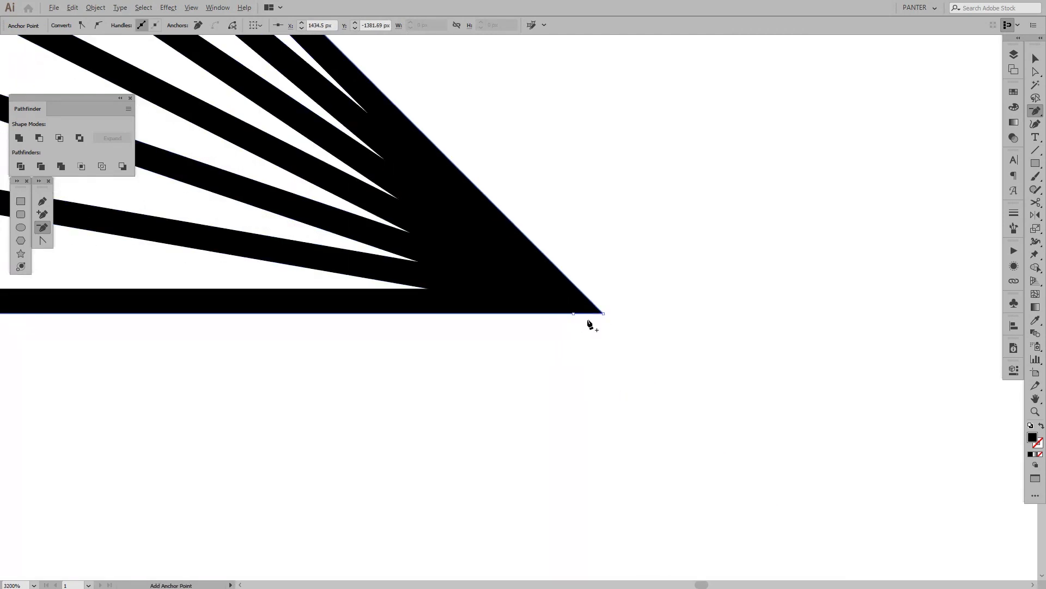
Delete the unneeded anchor point on the triangle's base edge near the lower-right tip.
scroll(588, 322, up, 5)
drag(522, 110, 673, 393)
click(566, 364)
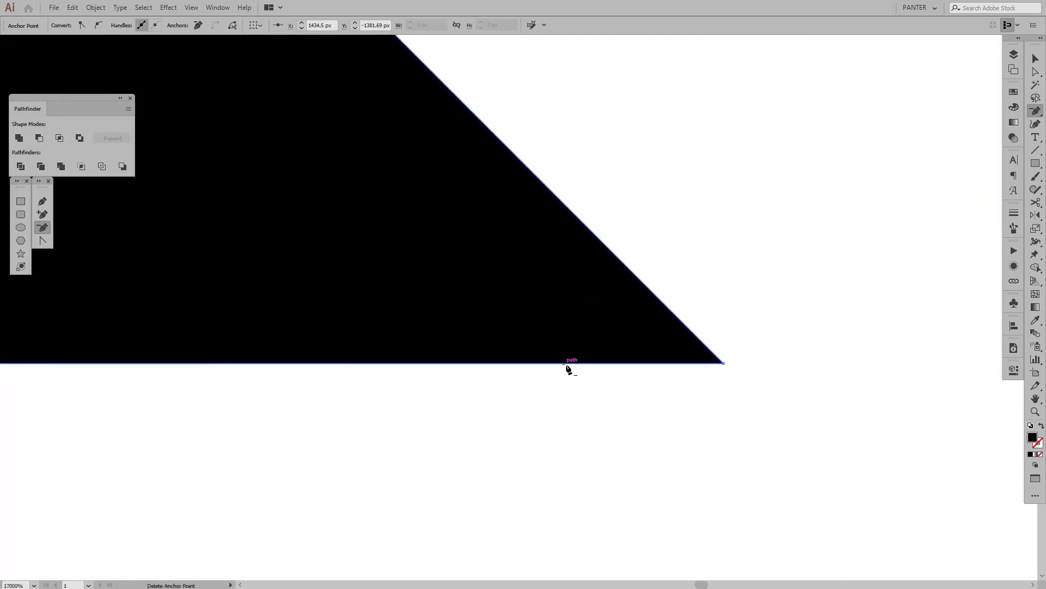
Delete the stray anchor points around the triangle's lower-left tip so its outline runs straight, and return to the Selection tool.
scroll(569, 366, down, 6)
scroll(548, 365, down, 3)
drag(546, 369, 736, 337)
scroll(736, 337, down, 3)
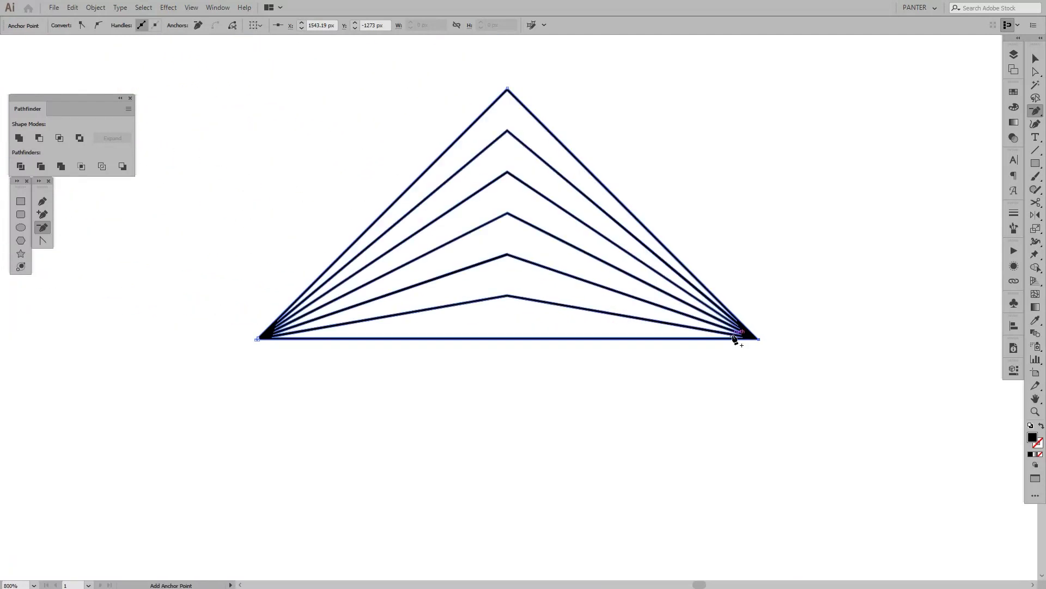
drag(437, 292, 516, 293)
scroll(337, 341, up, 4)
scroll(337, 294, up, 5)
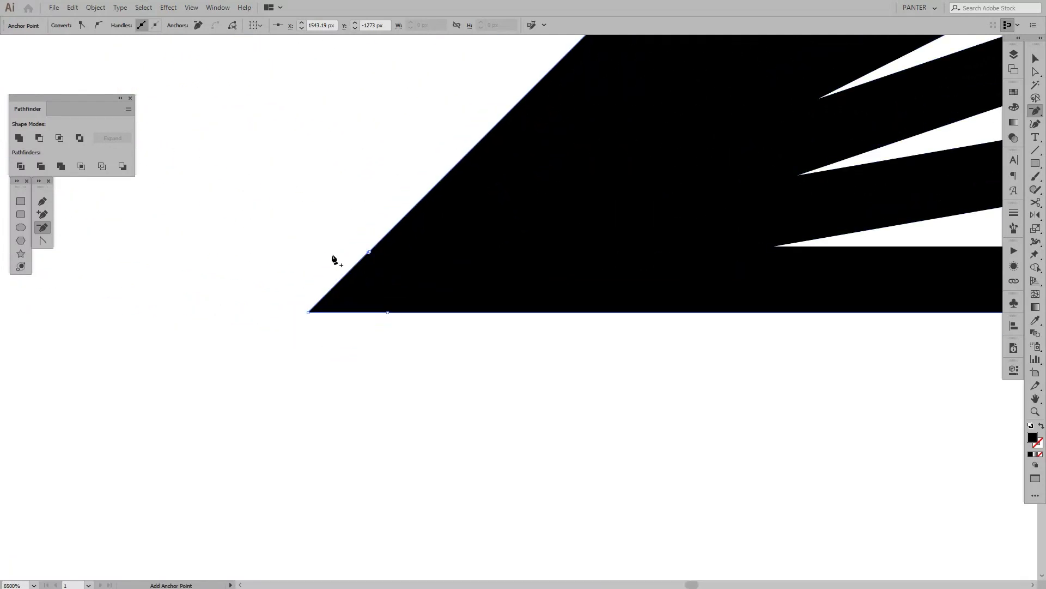
scroll(378, 338, up, 2)
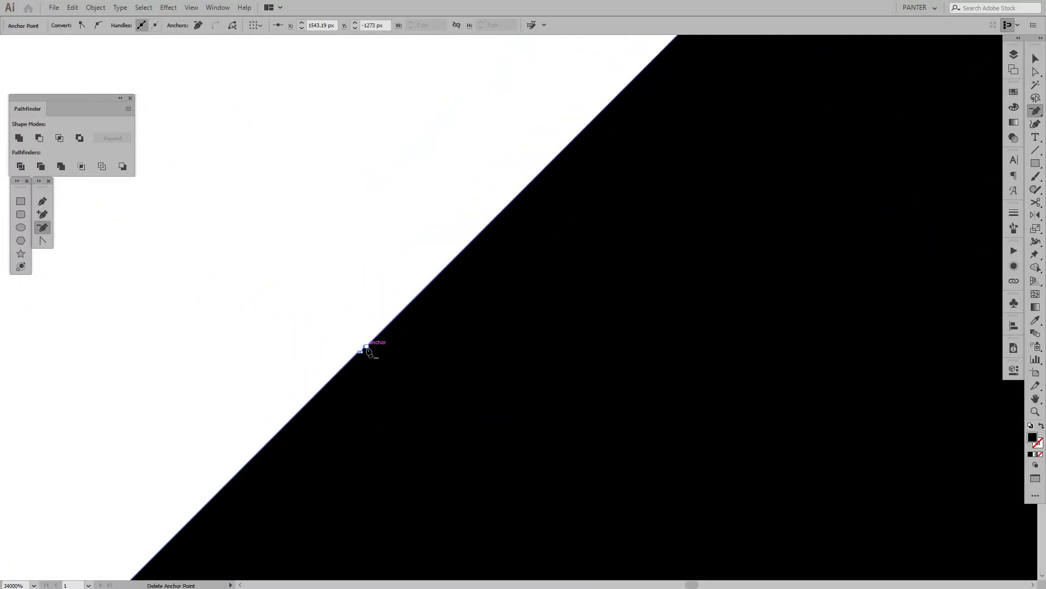
click(365, 349)
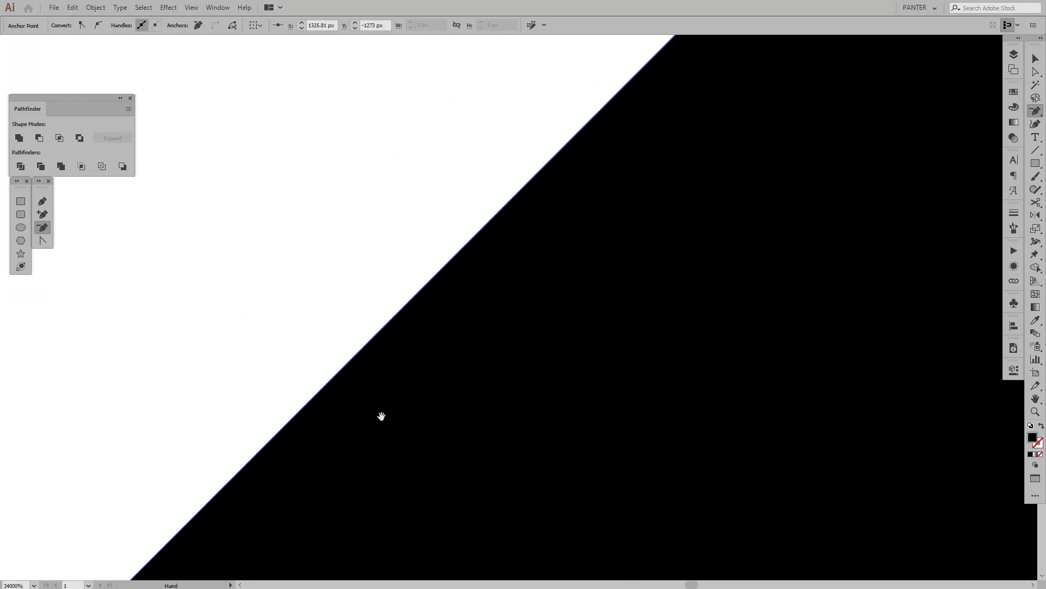
key(ctrl+z)
key(v)
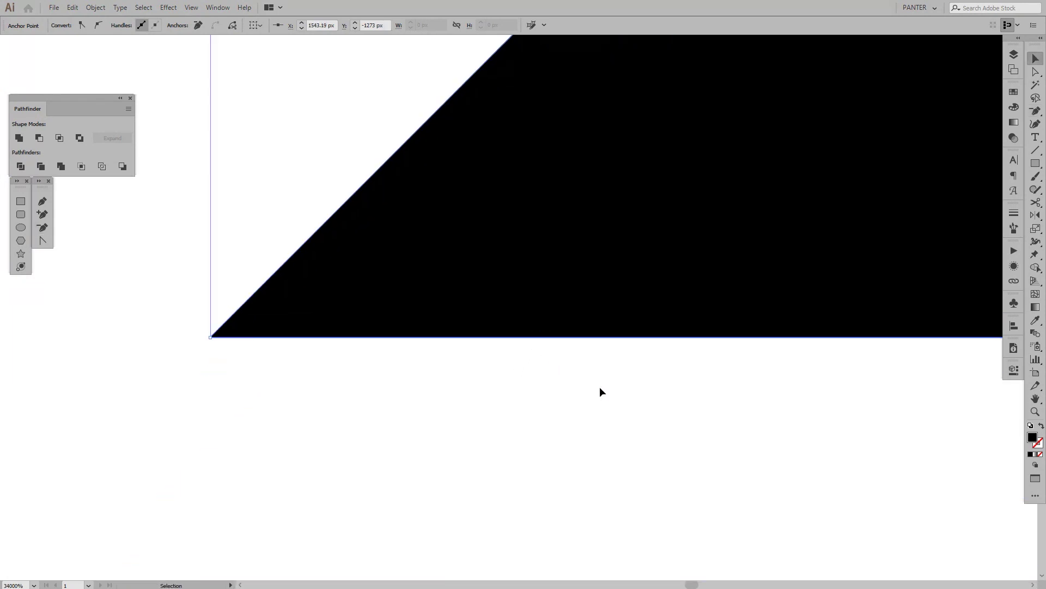
Duplicate the lined triangle straight below the original and turn the copy upside down.
scroll(599, 387, down, 12)
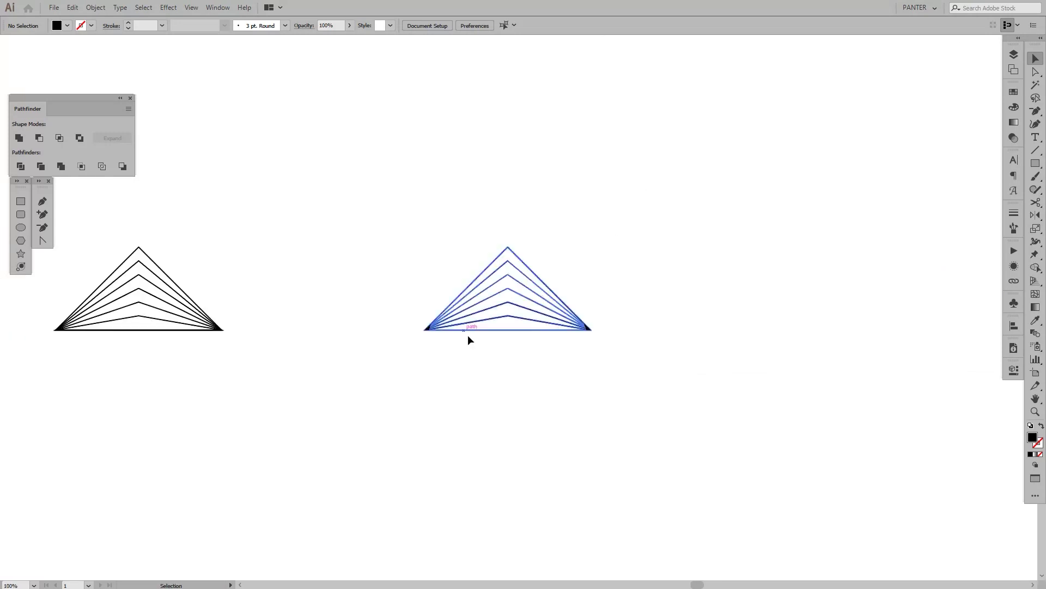
scroll(488, 343, up, 2)
drag(636, 367, 505, 142)
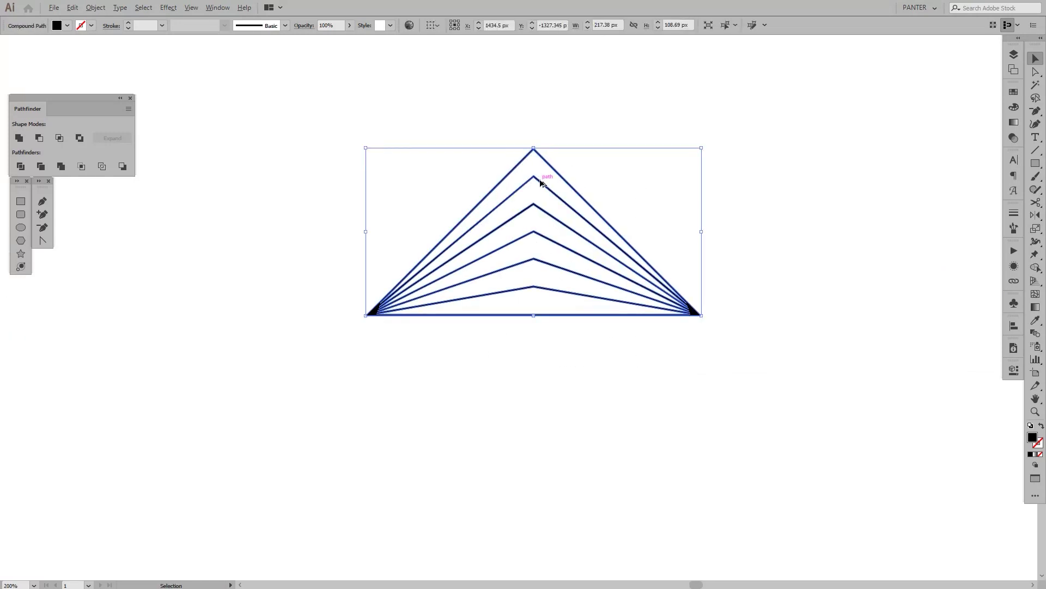
drag(540, 183, 537, 361)
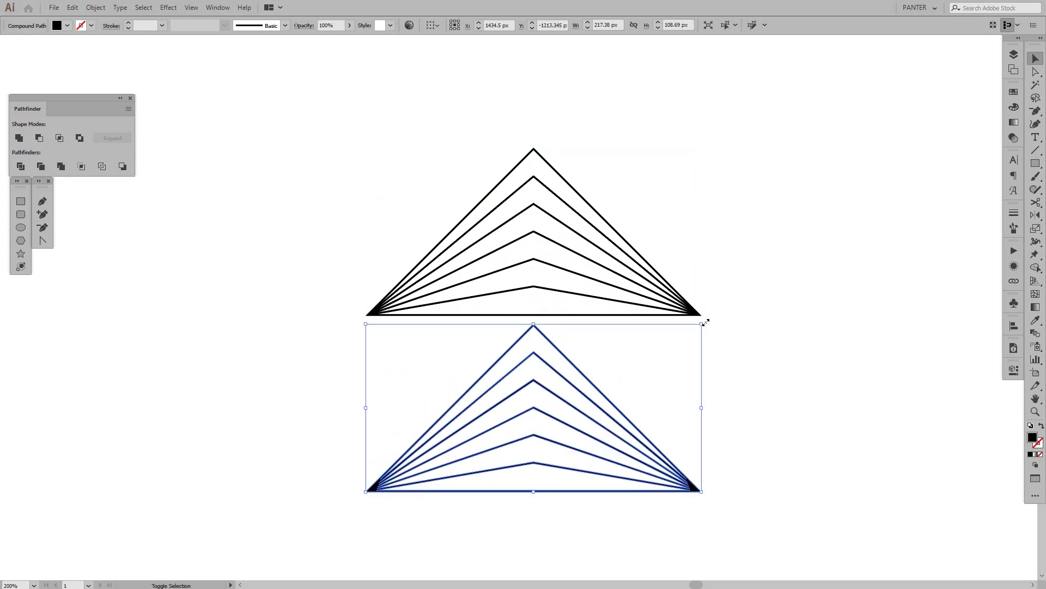
drag(718, 358, 438, 443)
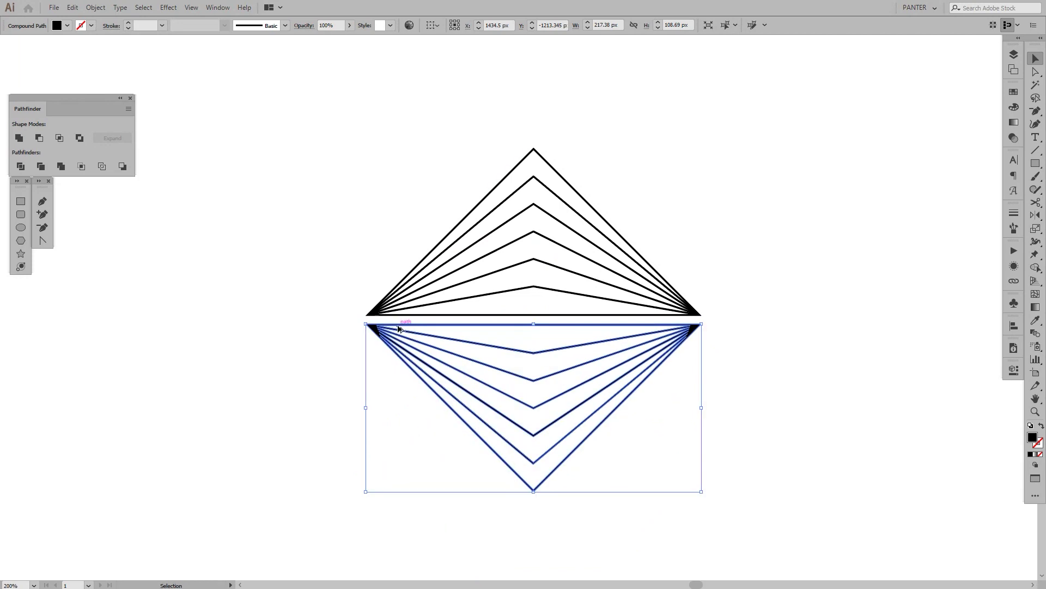
Move the upside-down copy up until its base bar exactly overlaps the original triangle's base bar.
scroll(389, 330, up, 7)
drag(296, 173, 344, 282)
scroll(341, 280, up, 1)
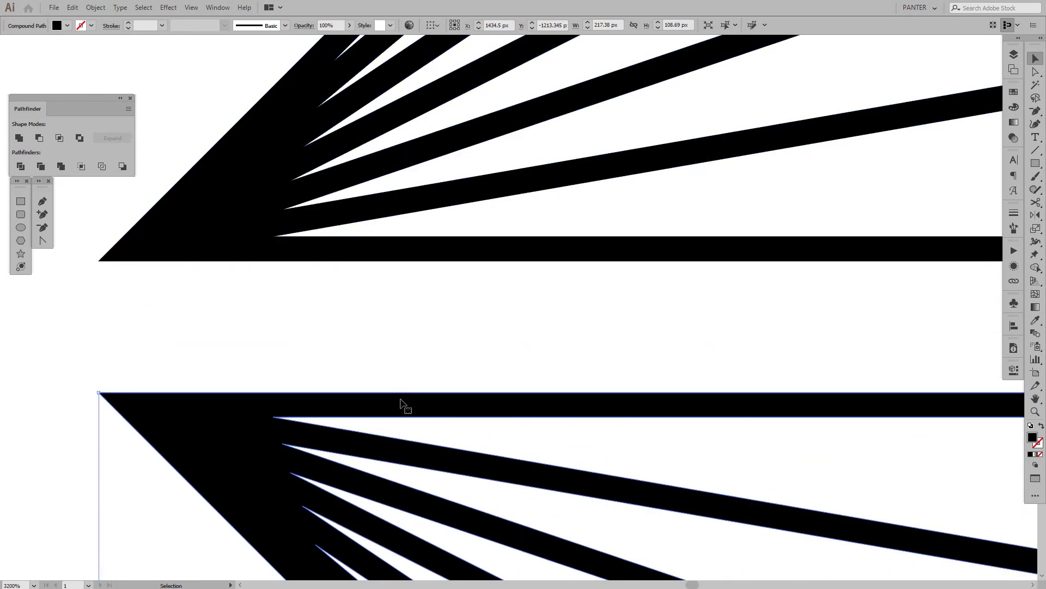
drag(402, 402, 412, 254)
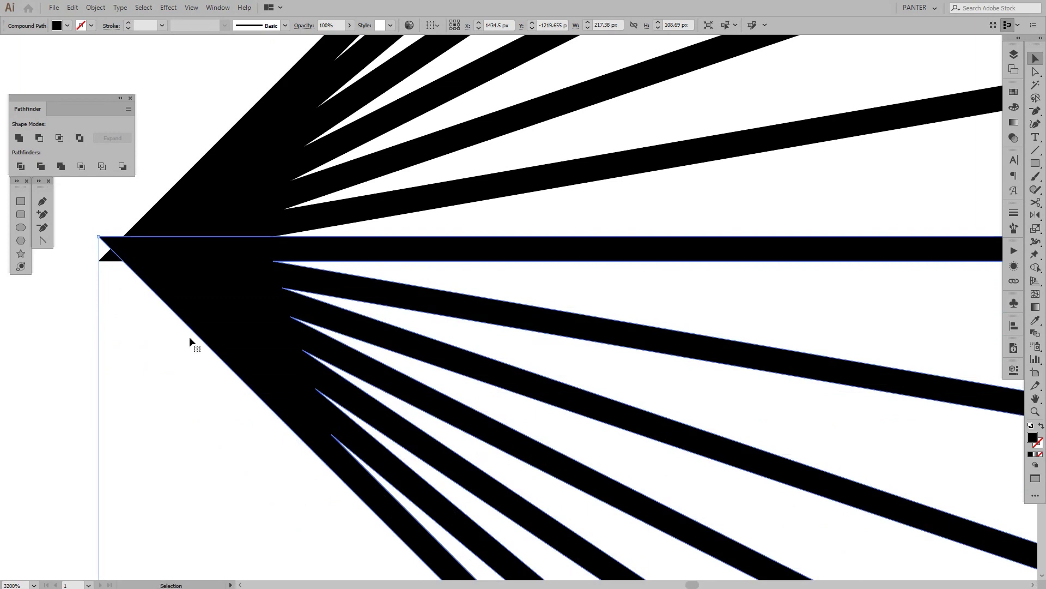
Select both triangles and remove the two overlapping spikes at the diamond's left tip with the Shape Builder tool.
drag(170, 363, 390, 363)
drag(285, 388, 436, 174)
scroll(238, 297, up, 1)
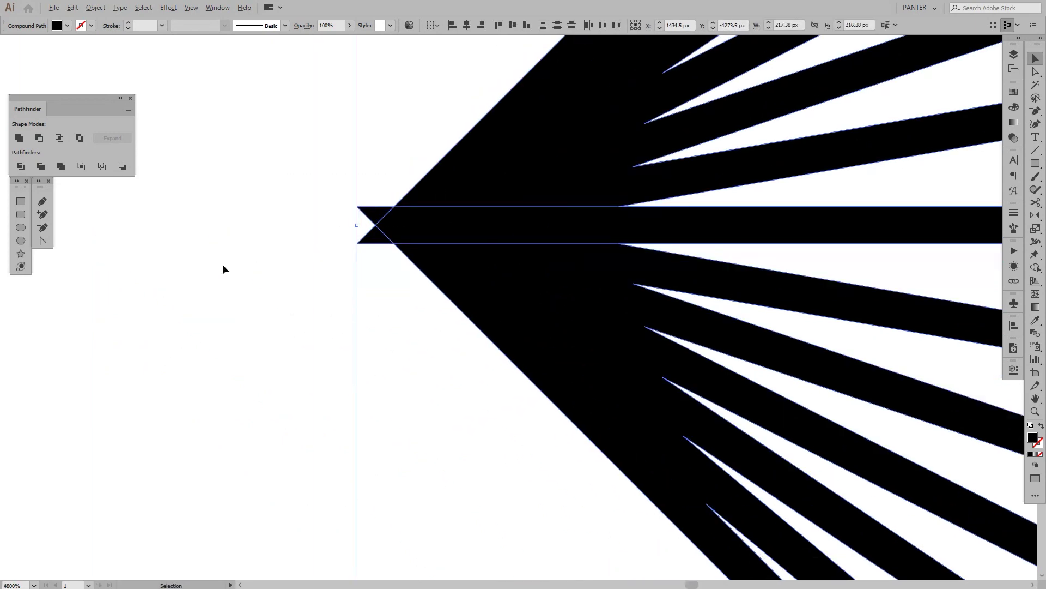
key(shift+m)
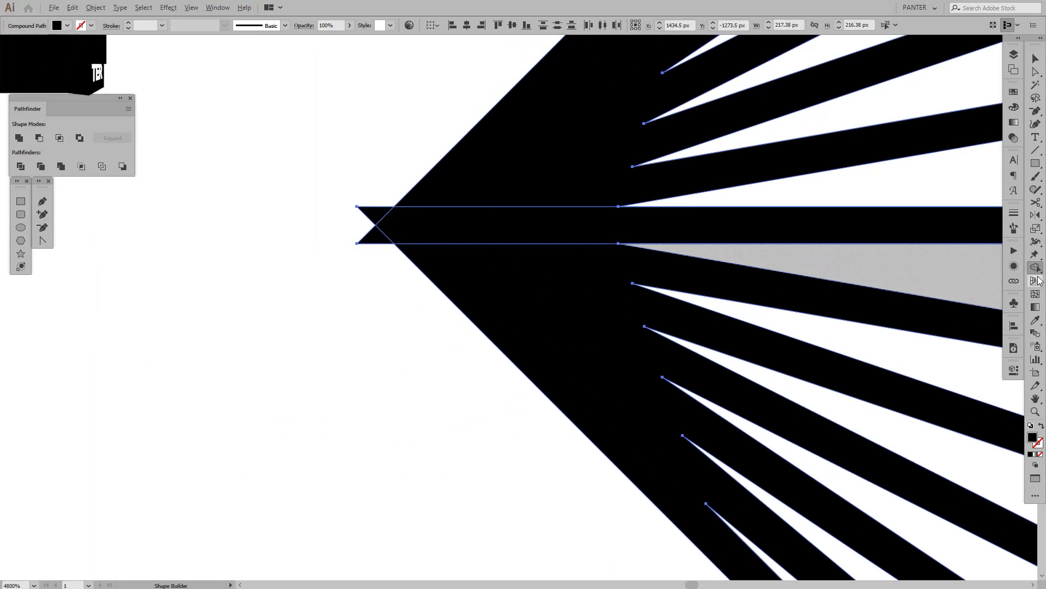
drag(1040, 271, 963, 270)
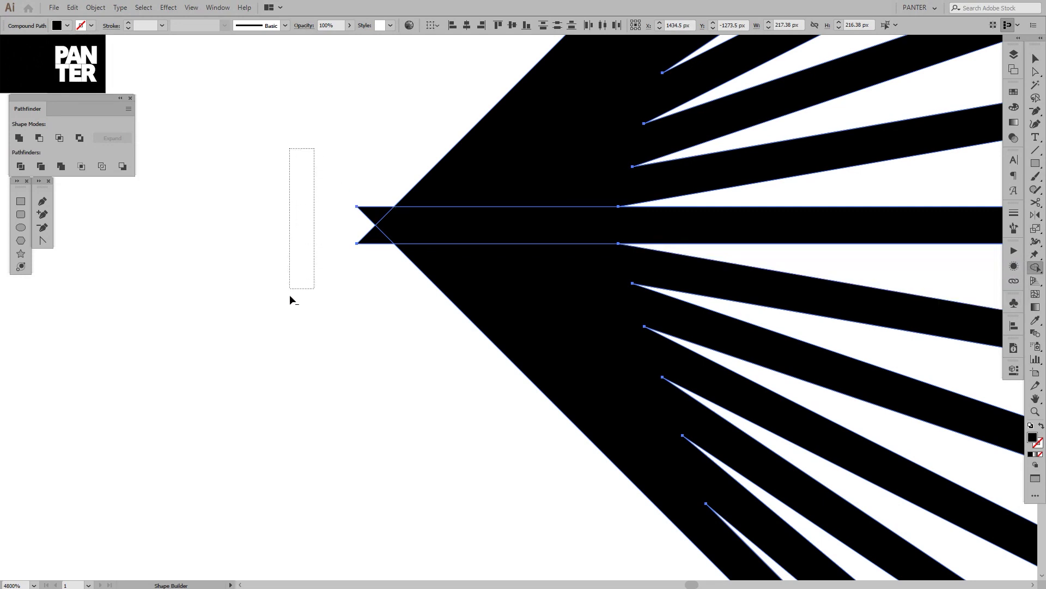
drag(289, 294, 363, 335)
Remove the overlapping spikes at the diamond's right tip with the Shape Builder tool.
scroll(363, 335, down, 8)
scroll(626, 302, up, 1)
mouse_move(860, 326)
mouse_down()
mouse_move(626, 302)
mouse_move(578, 393)
mouse_up()
scroll(626, 303, up, 5)
key(v)
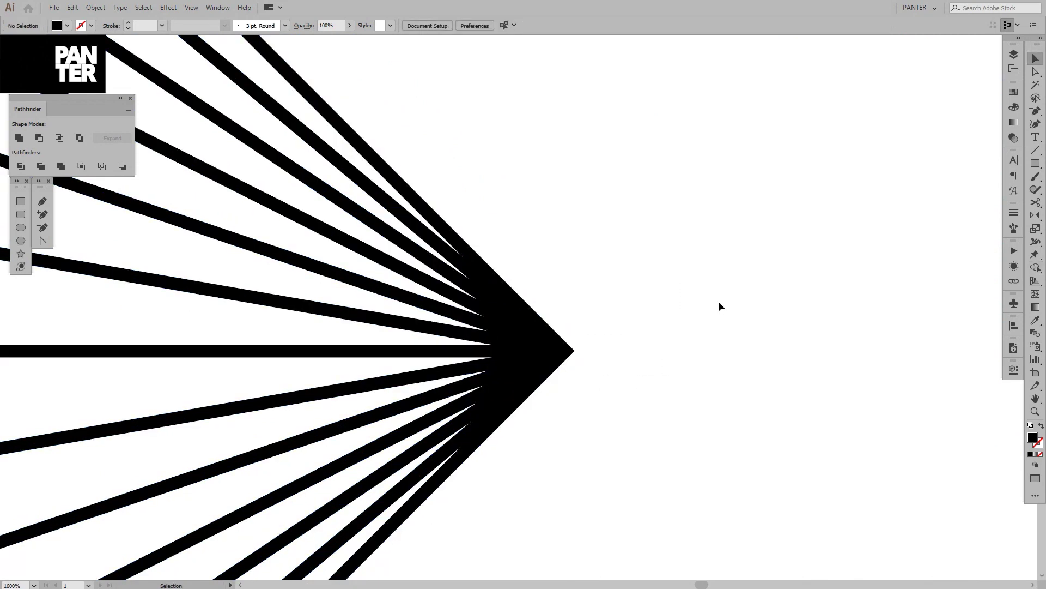
Select both halves of the diamond, unite them into one shape and deselect it.
scroll(725, 283, down, 10)
drag(729, 270, 482, 428)
scroll(502, 415, up, 4)
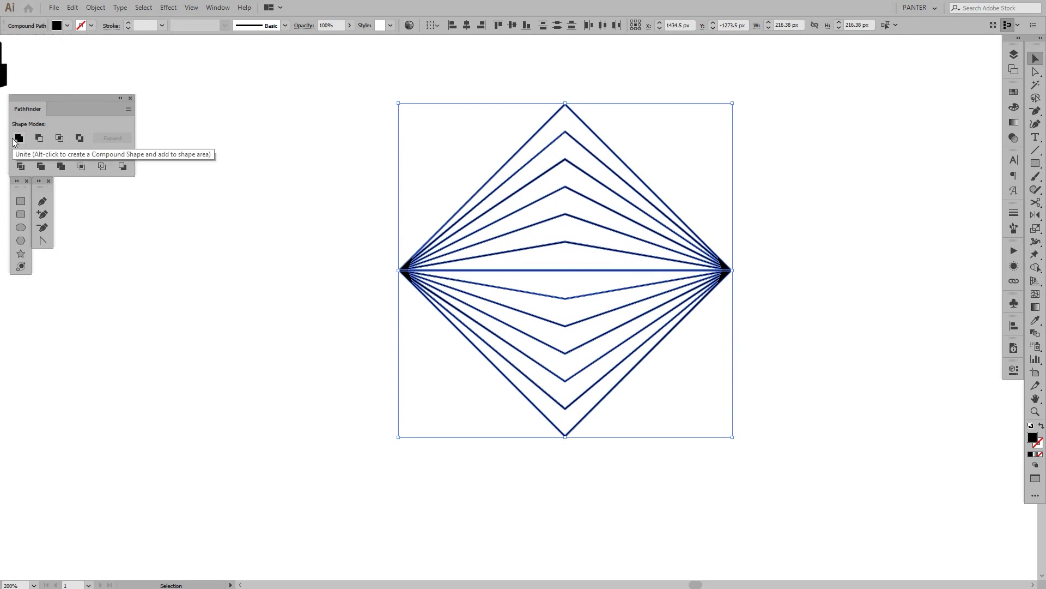
scroll(382, 305, up, 6)
scroll(478, 113, up, 4)
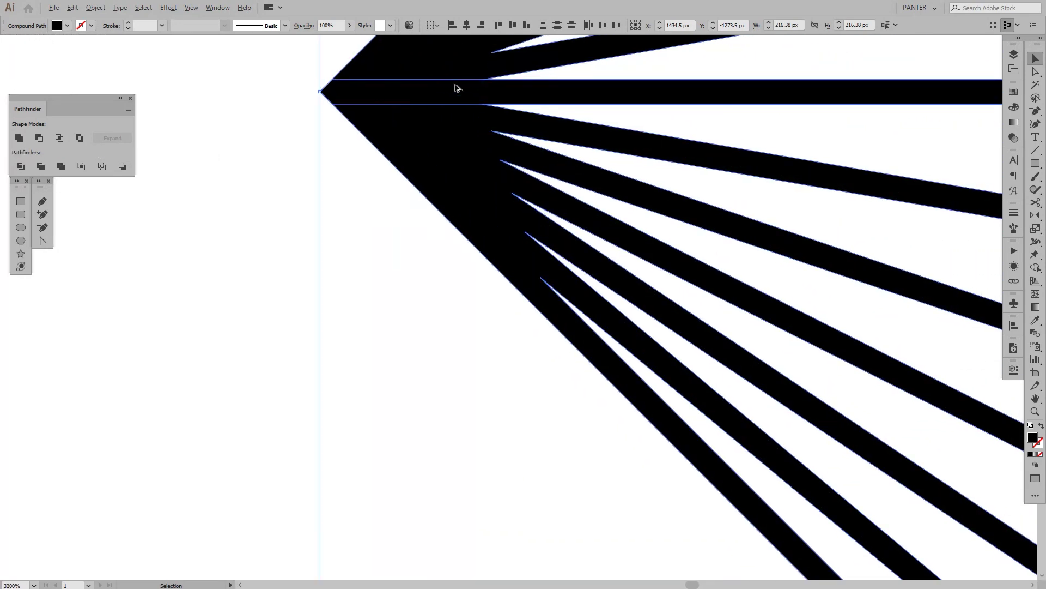
scroll(378, 219, down, 4)
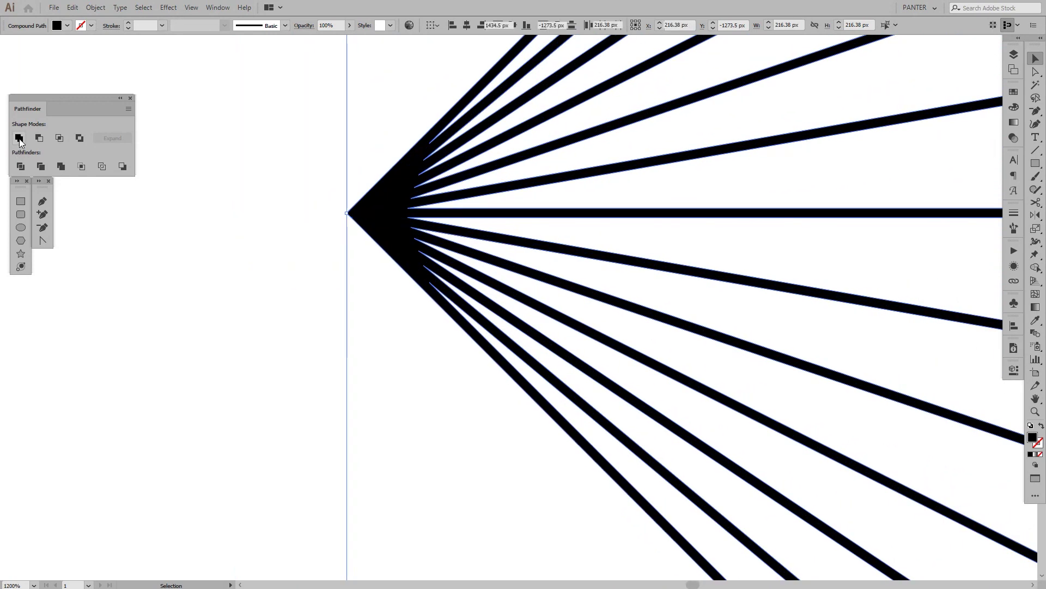
scroll(367, 229, up, 2)
click(333, 256)
scroll(500, 203, down, 6)
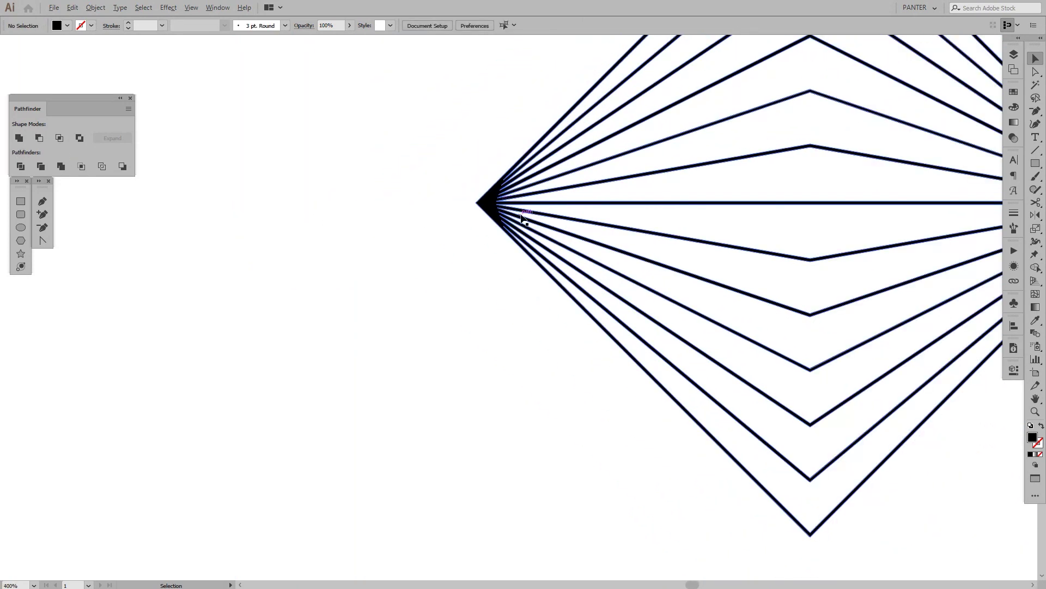
drag(679, 221, 483, 266)
scroll(483, 266, down, 1)
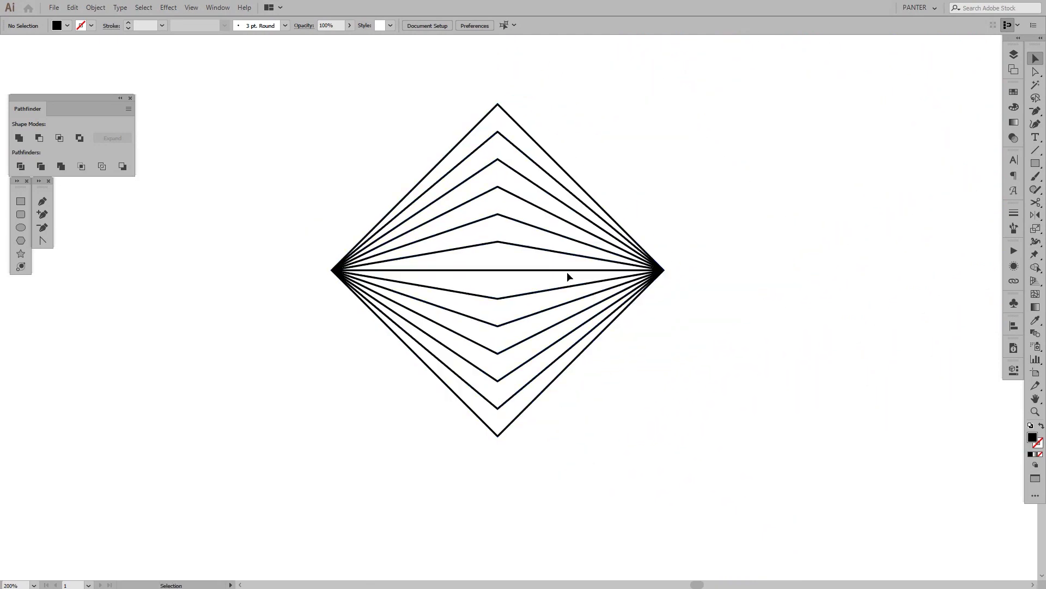
scroll(567, 278, up, 1)
drag(591, 280, 632, 310)
scroll(632, 310, down, 1)
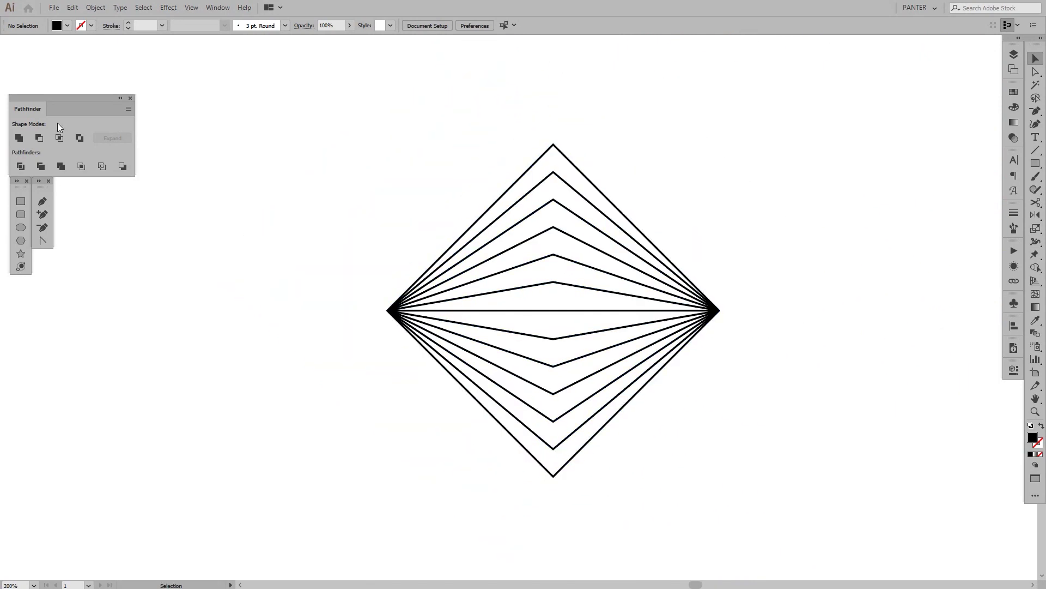
click(220, 12)
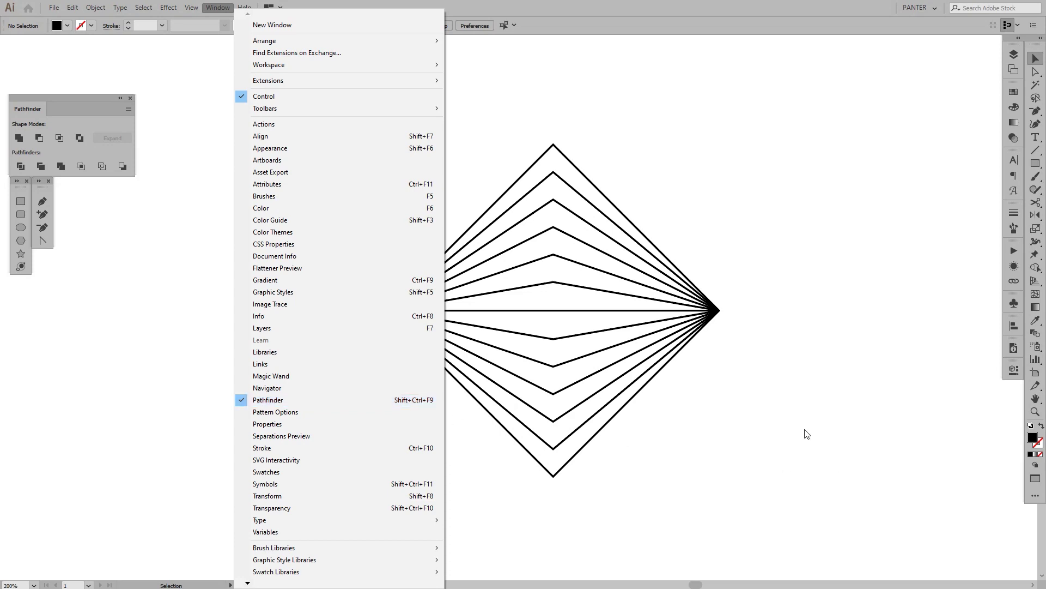
click(766, 417)
Duplicate the finished diamond to its right and rotate the copy 90° so its lines converge at the upper and lower tips.
scroll(758, 406, down, 3)
drag(724, 392, 480, 334)
scroll(580, 330, up, 2)
key(ctrl+minus)
key(ctrl+minus)
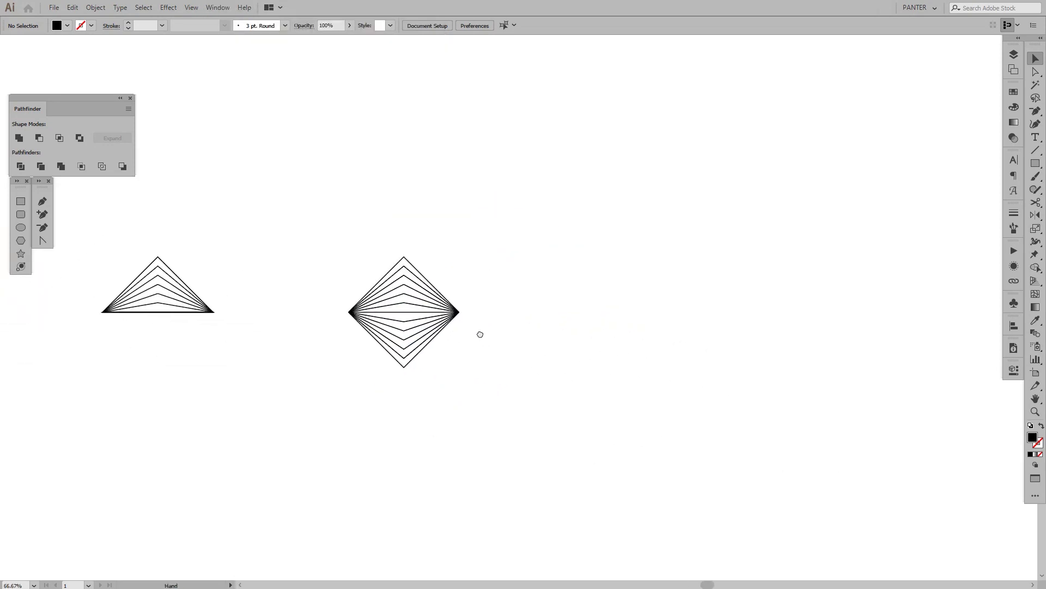
drag(431, 304, 664, 336)
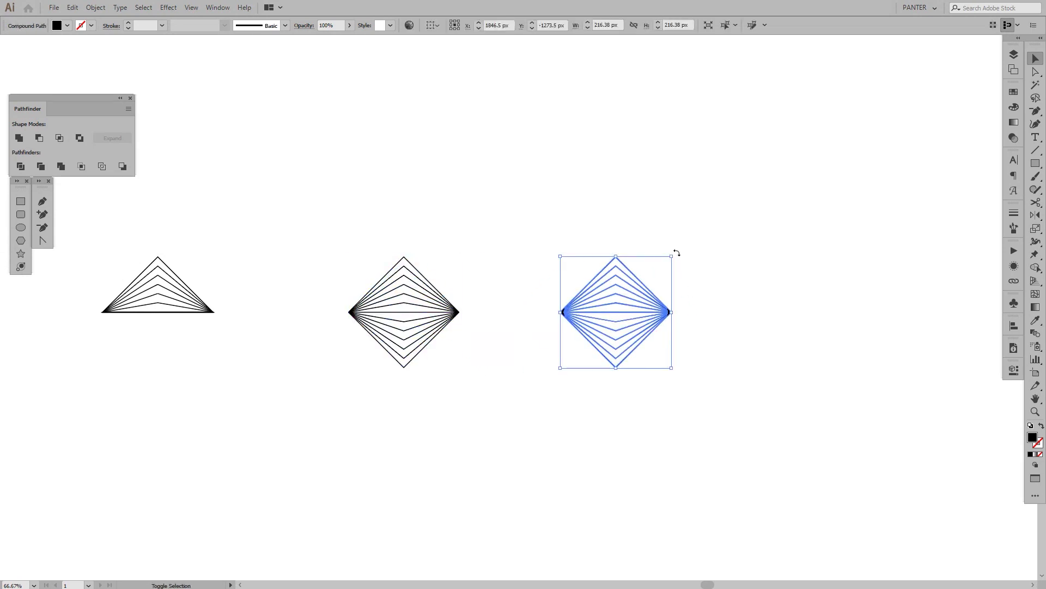
drag(677, 253, 701, 382)
click(740, 327)
drag(705, 324, 573, 316)
scroll(647, 346, up, 2)
scroll(646, 346, down, 2)
scroll(647, 345, up, 1)
Make a new pattern from the rotated diamond and set its tile type to Brick by Row.
click(365, 292)
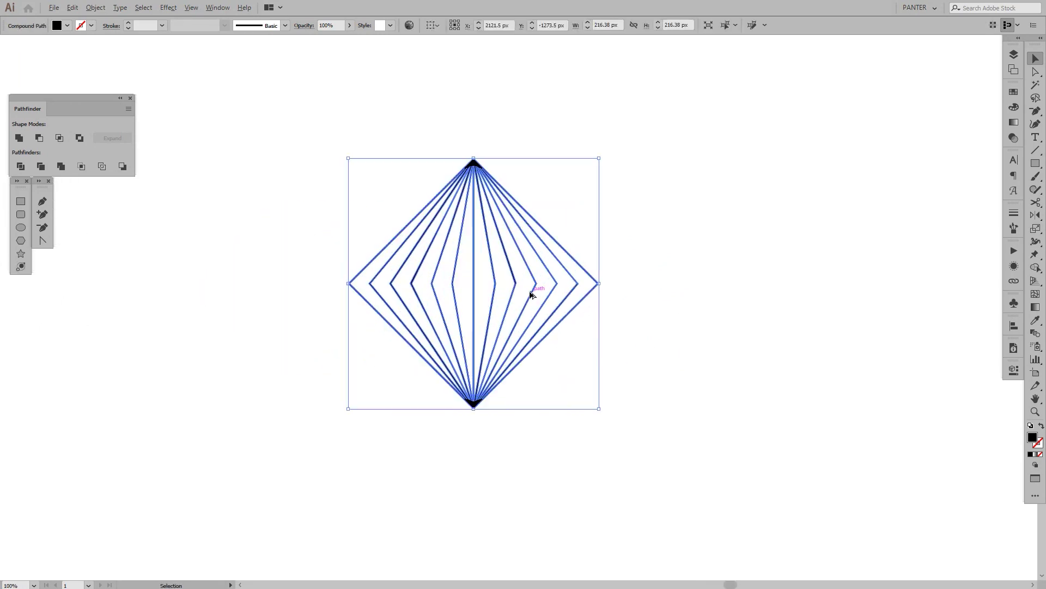
scroll(532, 293, up, 1)
drag(533, 289, 580, 303)
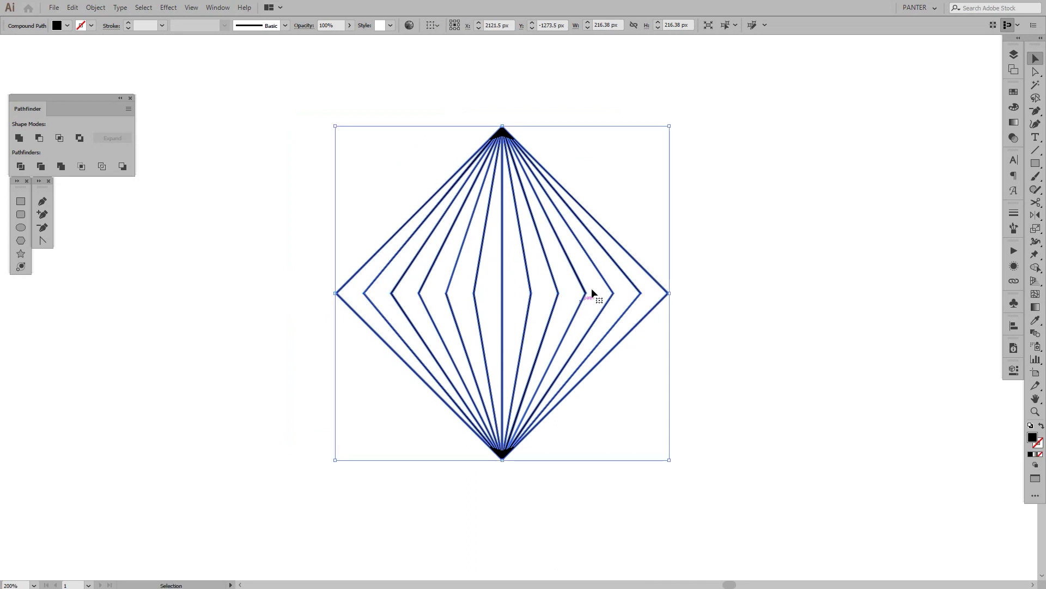
scroll(379, 180, down, 1)
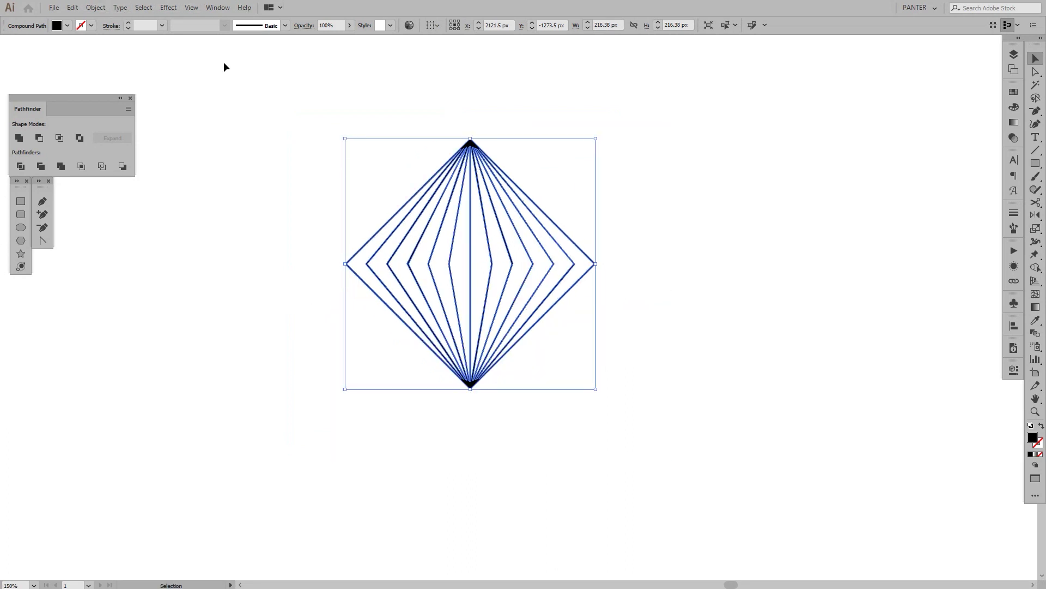
drag(353, 133, 416, 171)
click(106, 9)
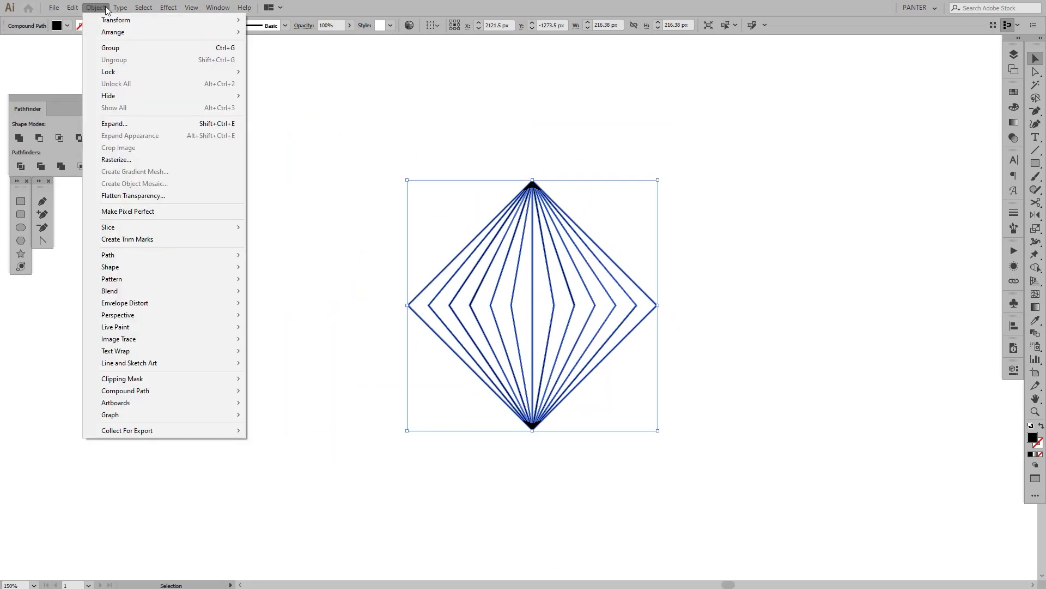
mouse_move(135, 279)
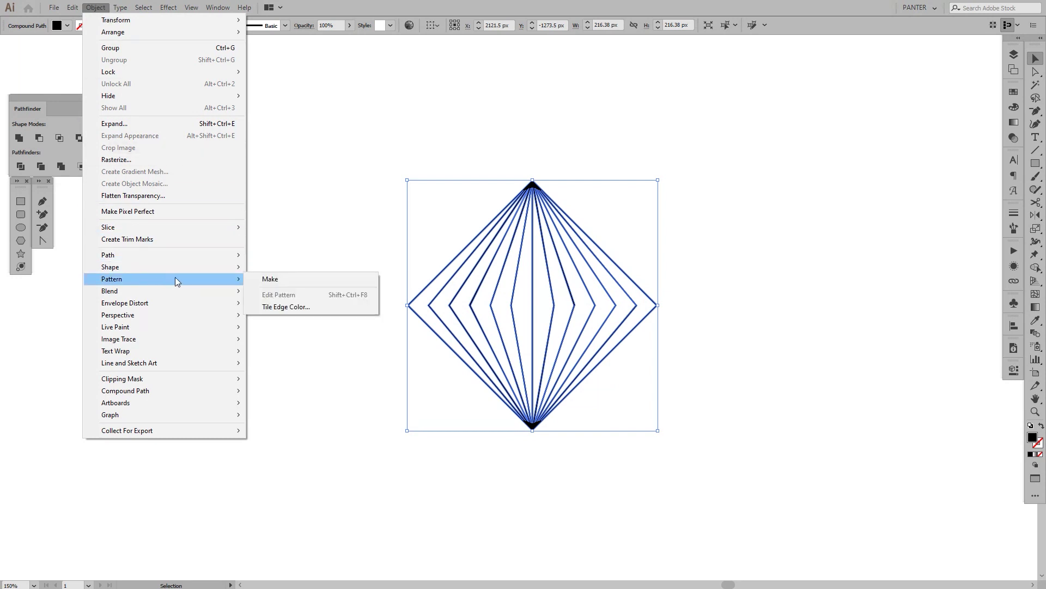
click(254, 280)
click(256, 286)
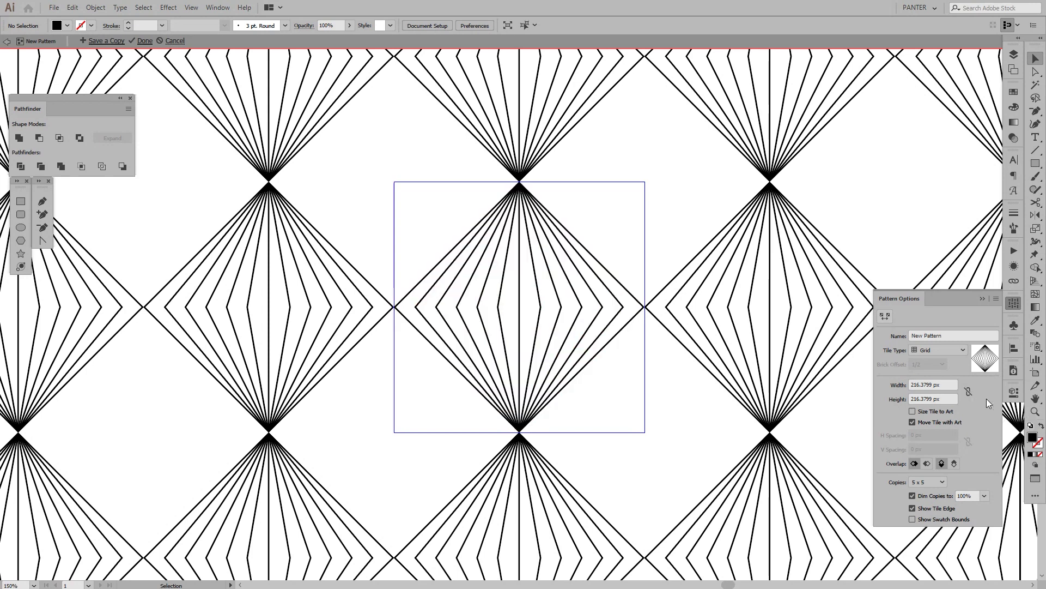
click(938, 348)
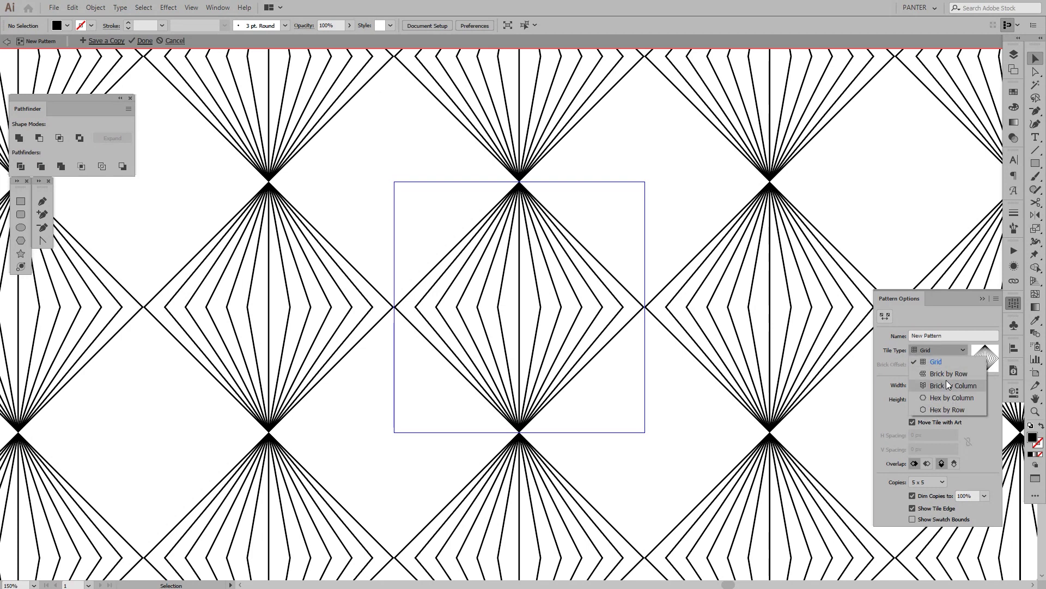
click(969, 376)
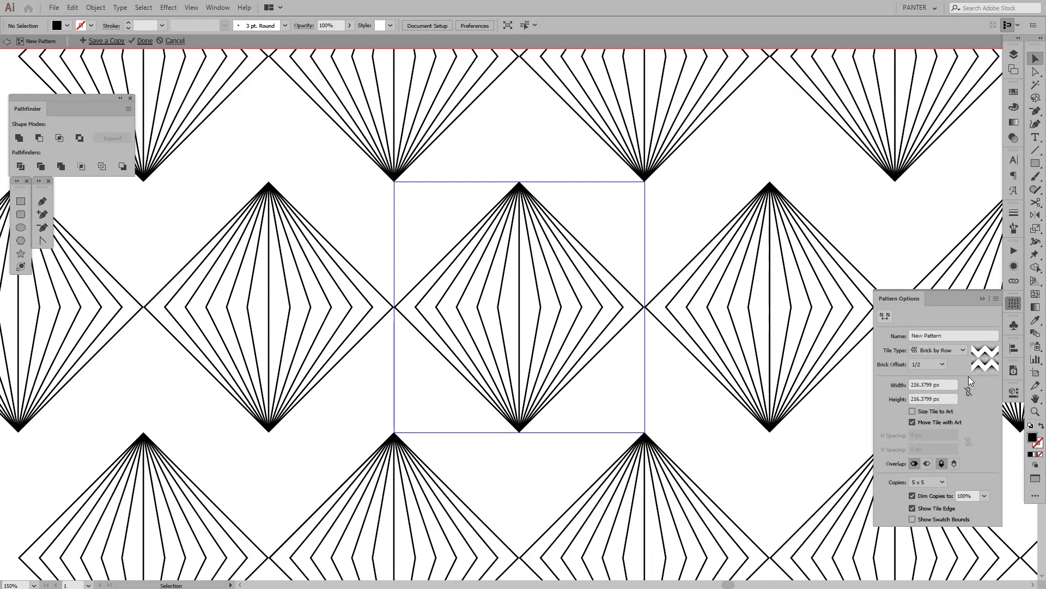
Try the Hex by Column and Hex by Row tile types on the pattern and return it to Brick by Row.
click(935, 350)
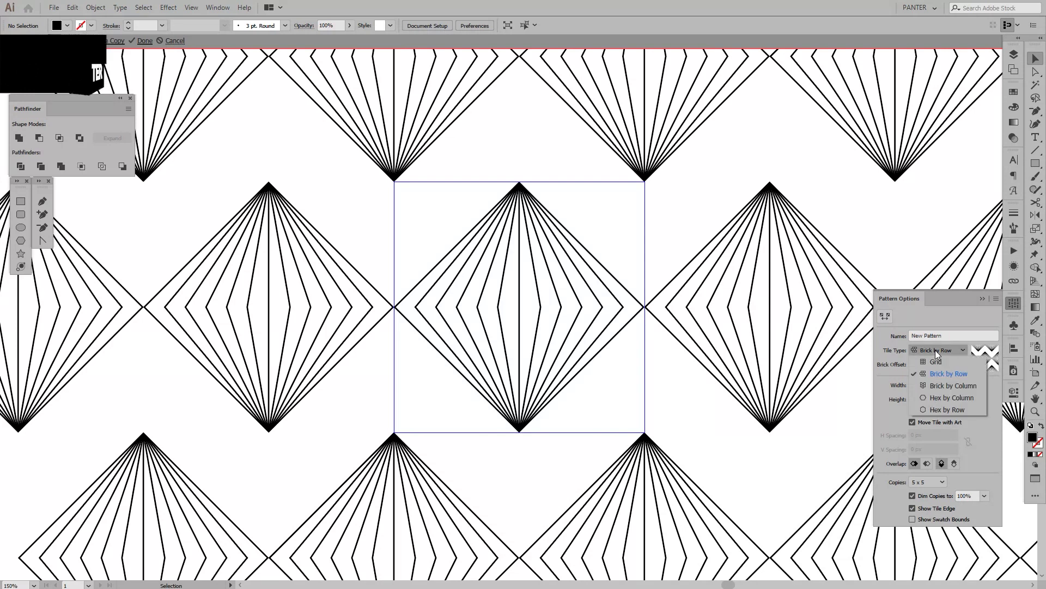
click(946, 397)
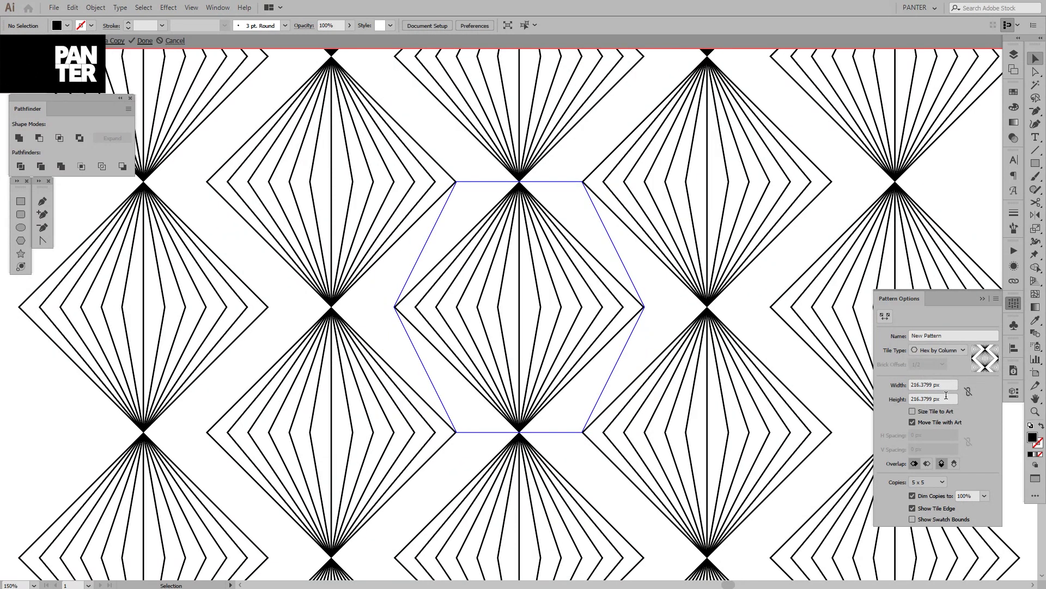
click(935, 352)
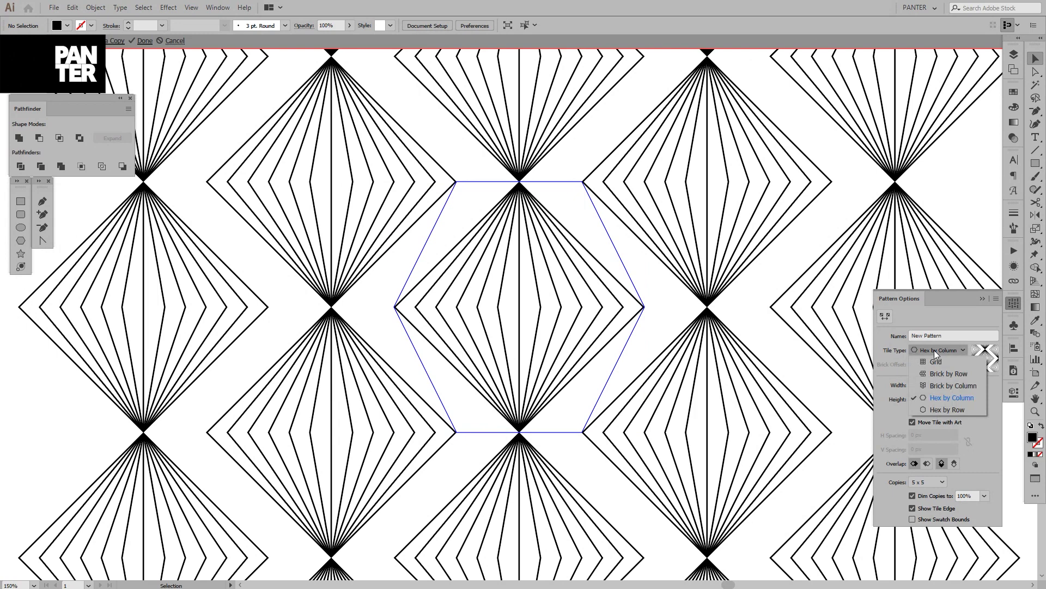
click(950, 410)
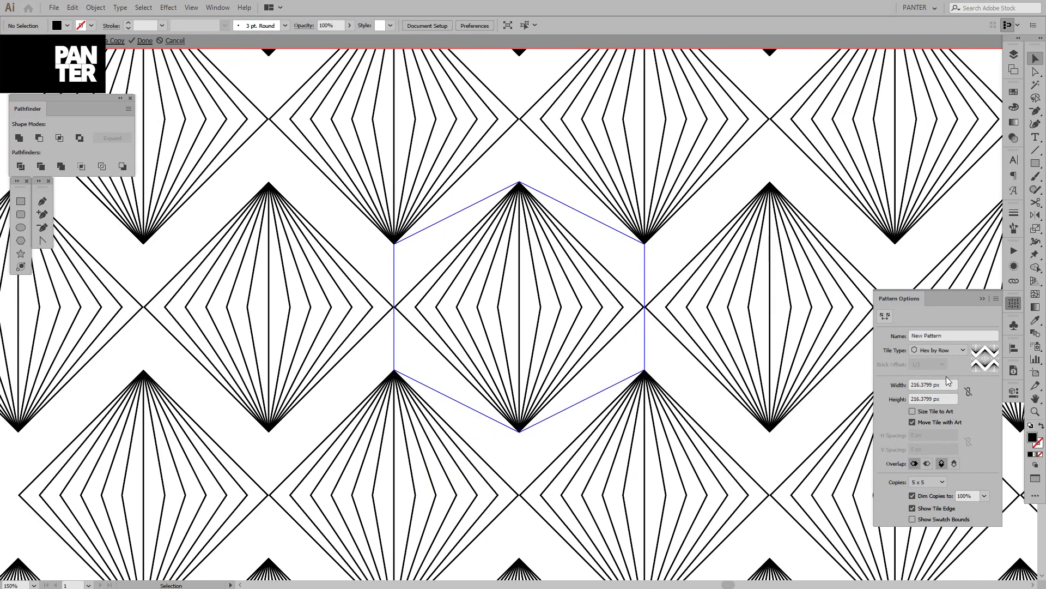
click(945, 354)
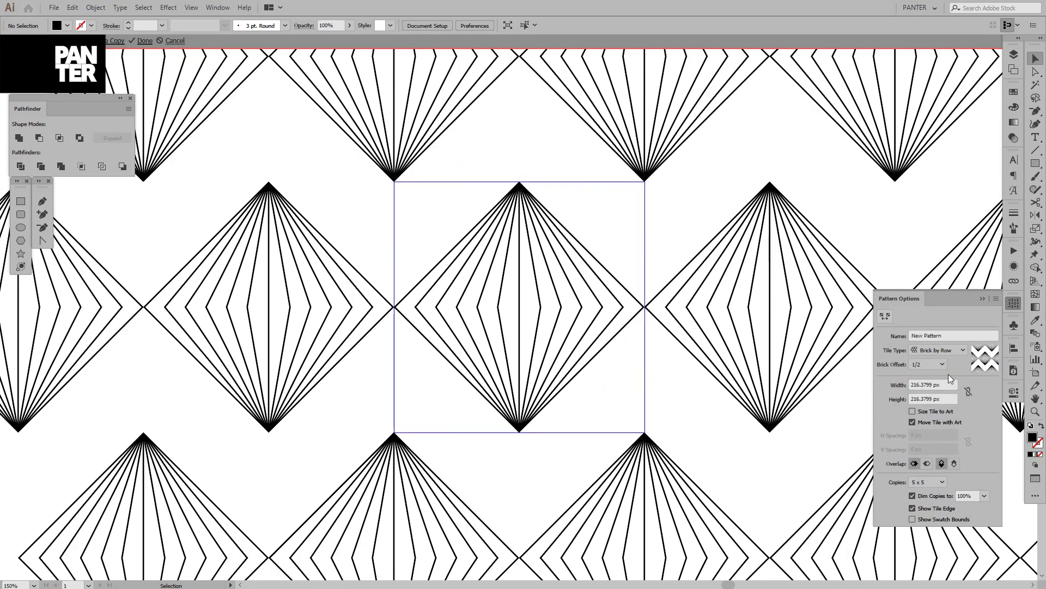
click(948, 374)
Reduce the pattern tile's height to 108 px so the diamond rows interlock, and finish editing the pattern.
click(945, 399)
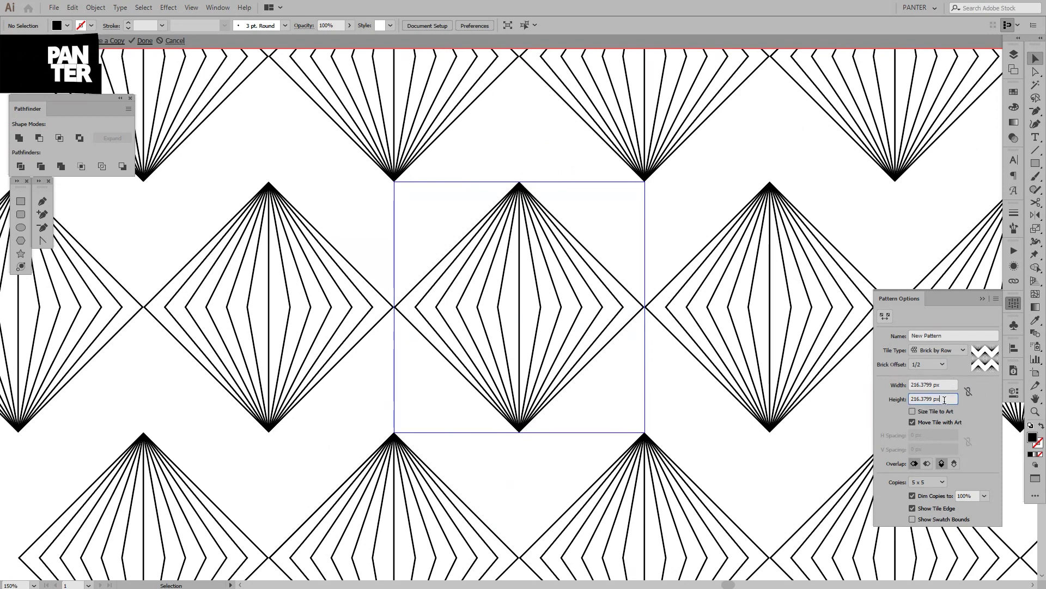
key(ctrl+a)
text(197)
key(Return)
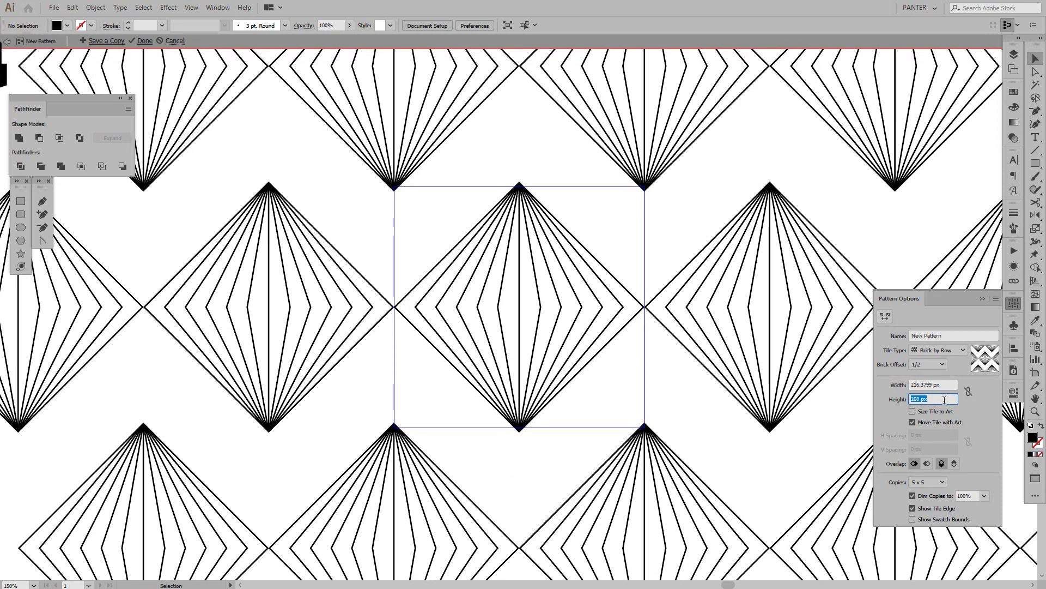
scroll(945, 400, down, 20)
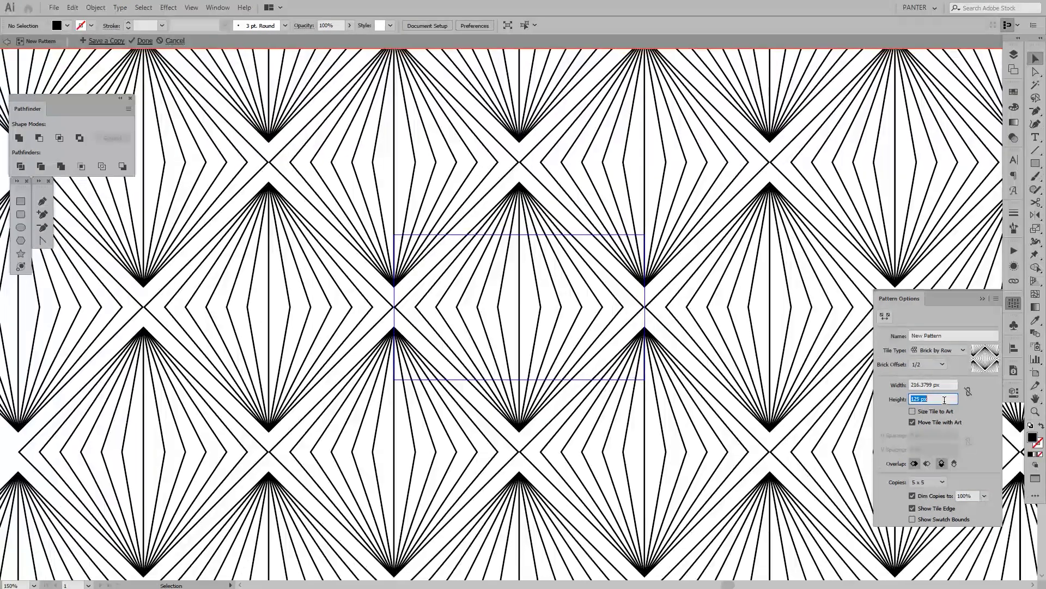
scroll(944, 400, down, 12)
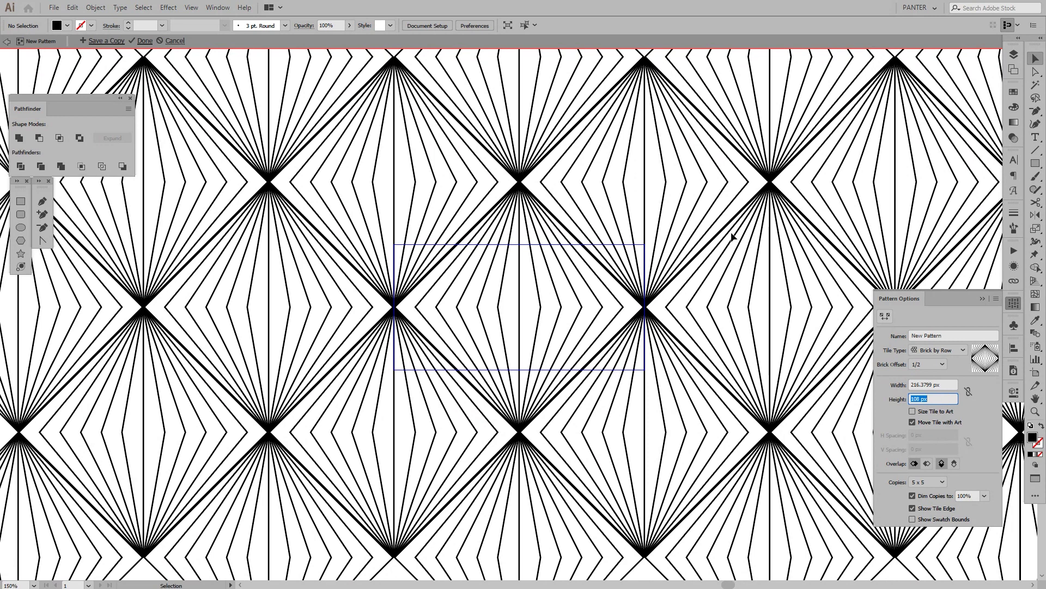
key(Down)
key(Down)
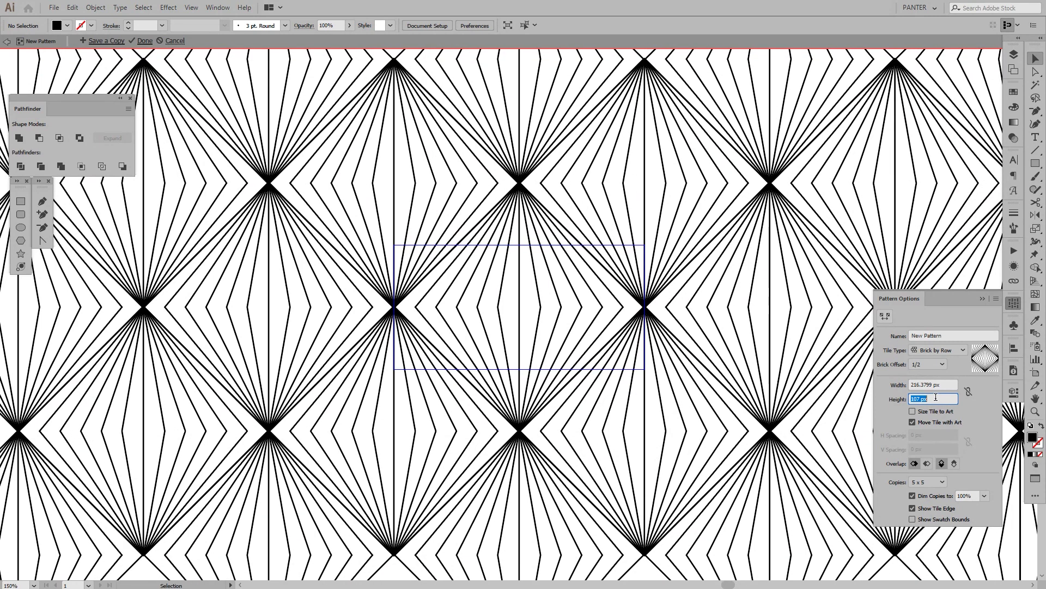
key(Up)
scroll(936, 397, up, 1)
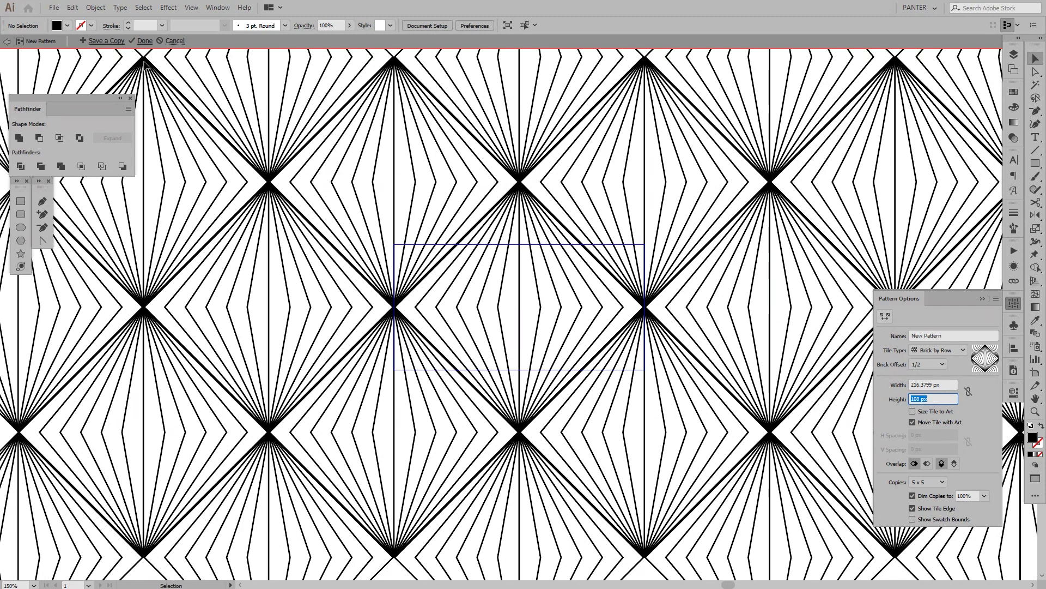
click(142, 41)
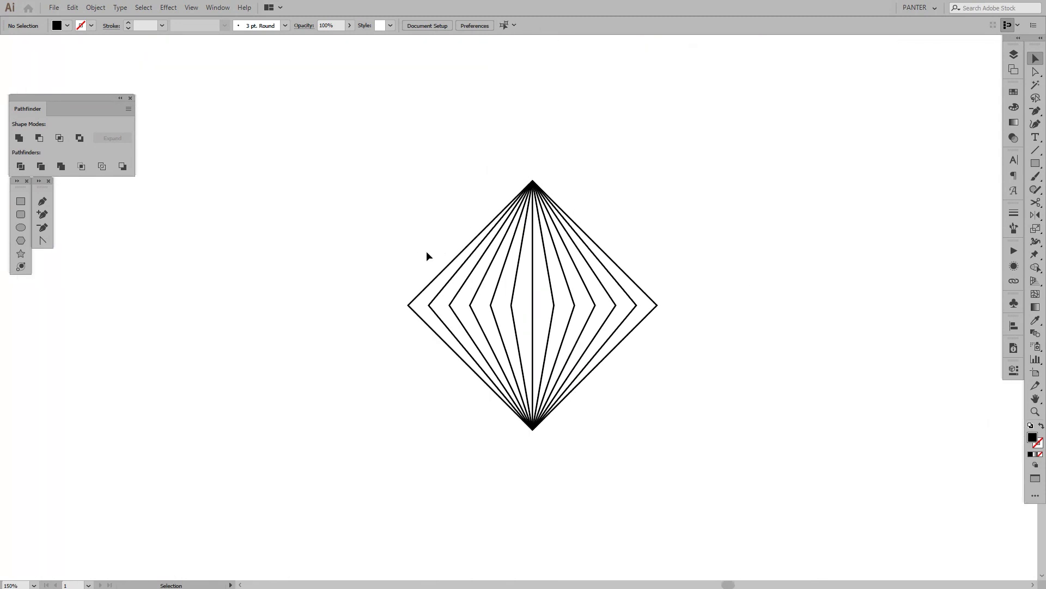
Draw a black square about 559 px wide in the empty area to the right of the rotated diamond.
scroll(728, 420, down, 4)
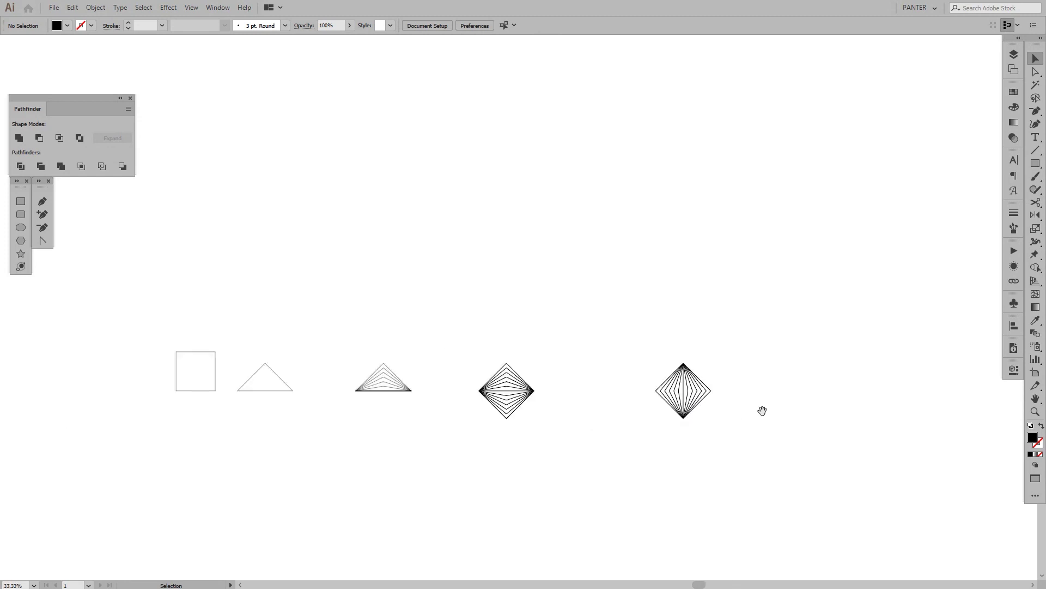
drag(761, 410, 561, 358)
scroll(561, 358, up, 2)
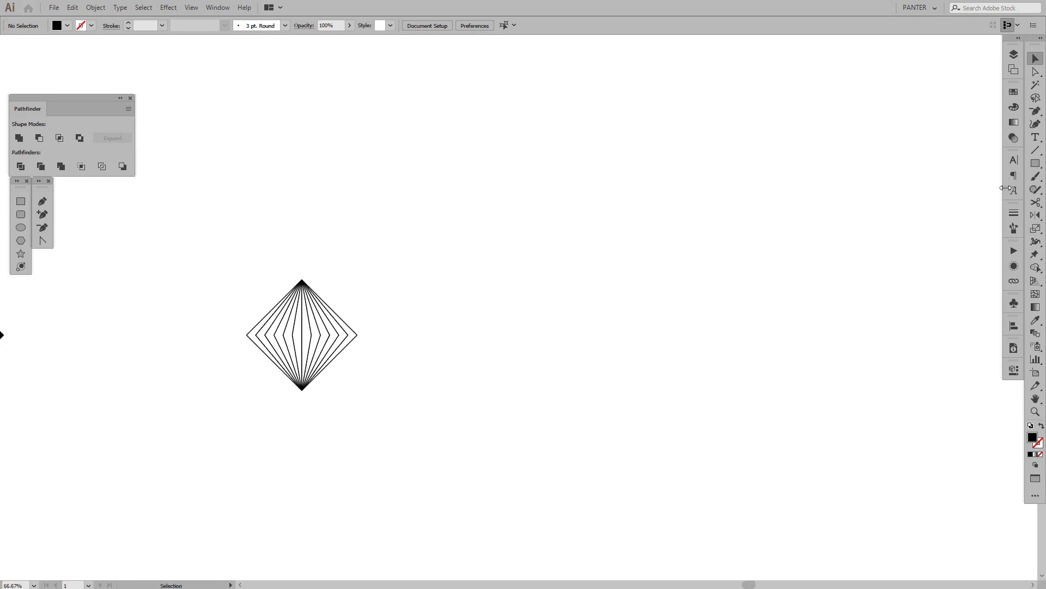
click(1035, 163)
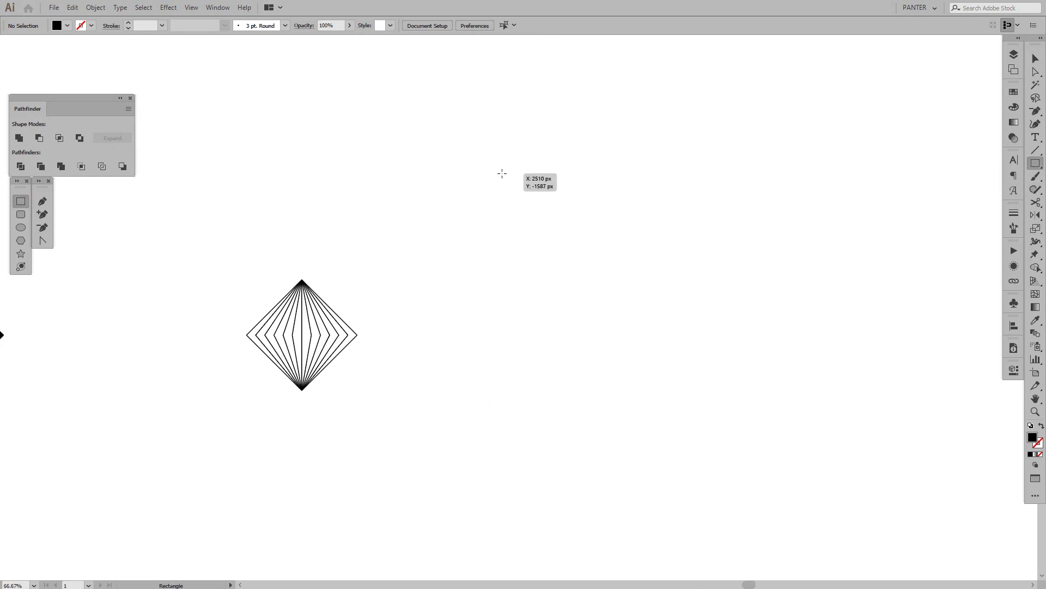
drag(502, 174, 793, 463)
key(space)
drag(796, 402, 703, 389)
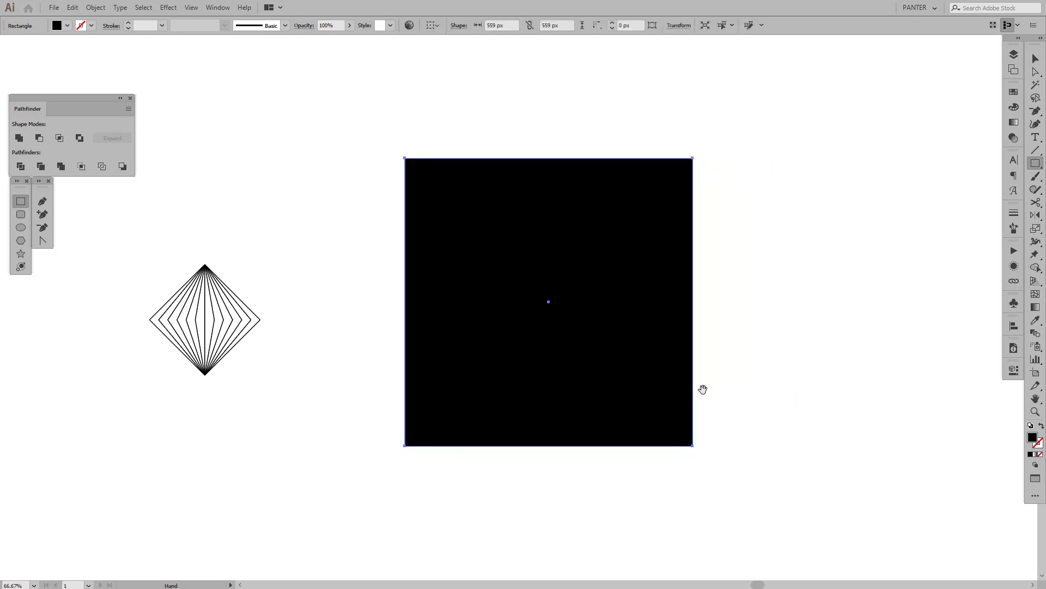
key(v)
Fill the square with the new diamond pattern swatch and deselect it.
scroll(665, 348, up, 1)
key(space)
mouse_move(668, 341)
mouse_down()
mouse_move(699, 368)
mouse_move(626, 329)
mouse_move(522, 326)
mouse_move(692, 327)
mouse_move(654, 330)
mouse_up()
key(space)
scroll(570, 327, down, 1)
scroll(693, 322, up, 1)
key(space)
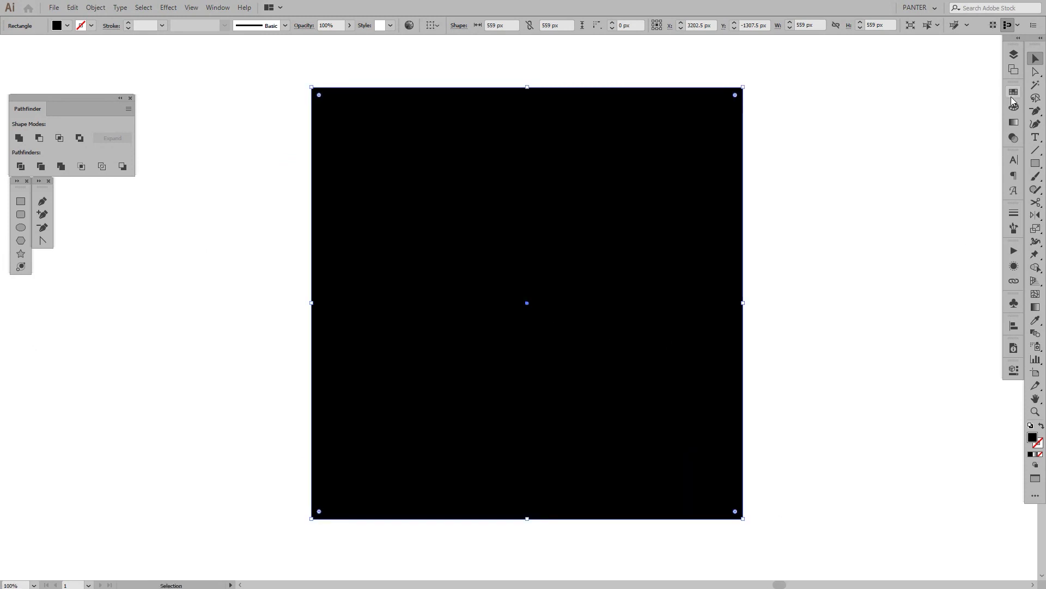
click(1013, 93)
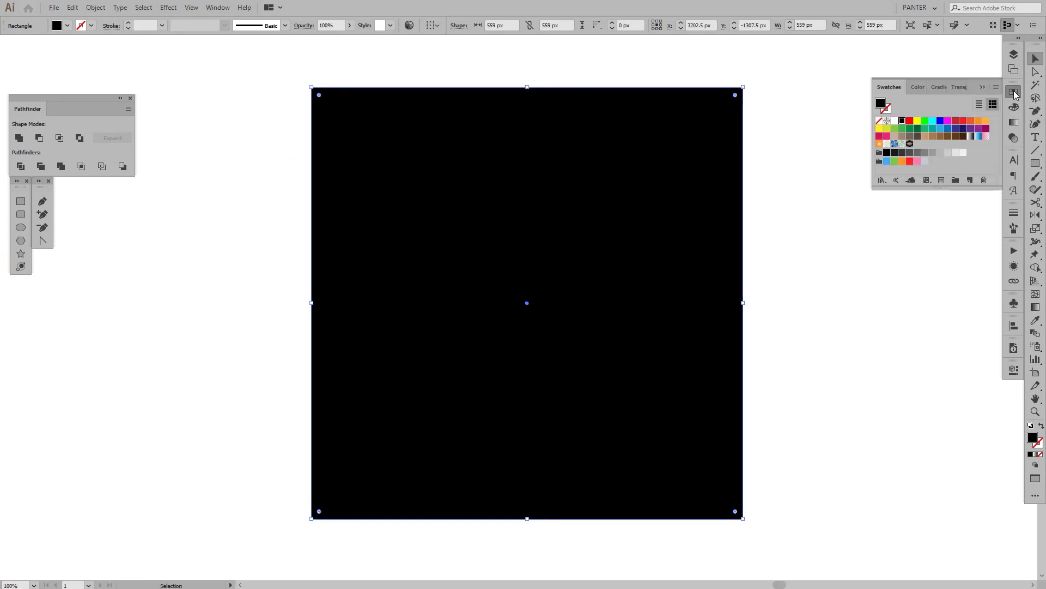
click(910, 144)
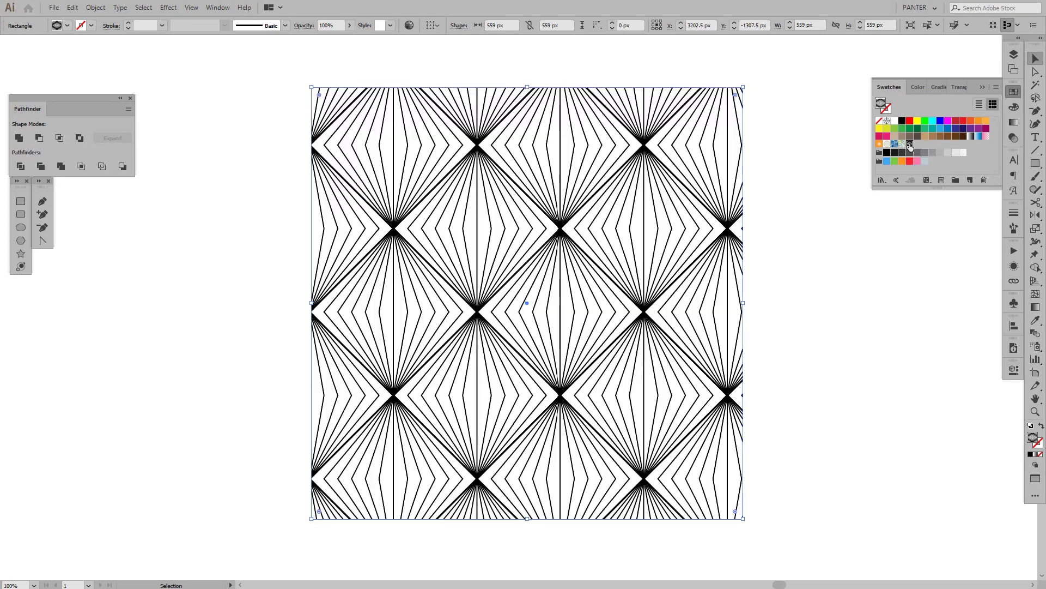
click(813, 299)
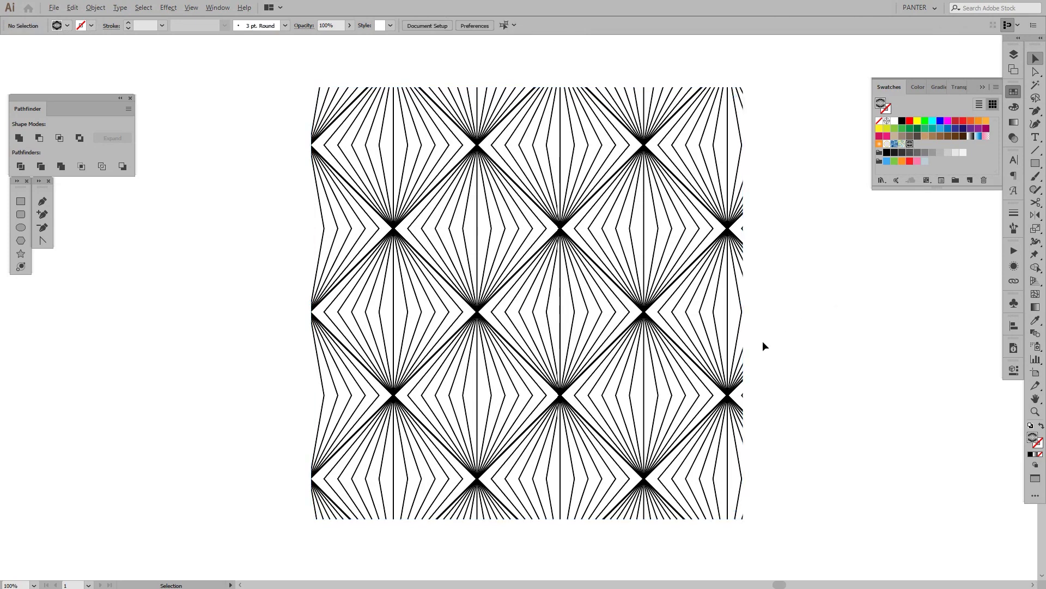
Draw a wide rectangle of about 2944 × 1516 px filled with the diamond pattern below the pattern-filled square.
scroll(763, 342, down, 2)
scroll(765, 339, up, 1)
drag(816, 353, 654, 344)
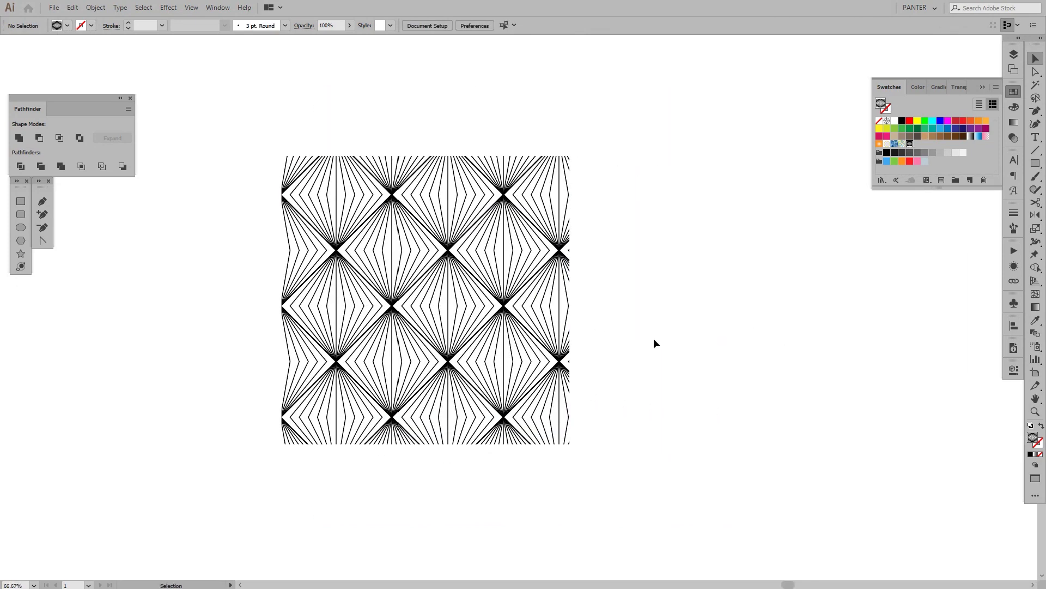
scroll(654, 344, down, 4)
key(m)
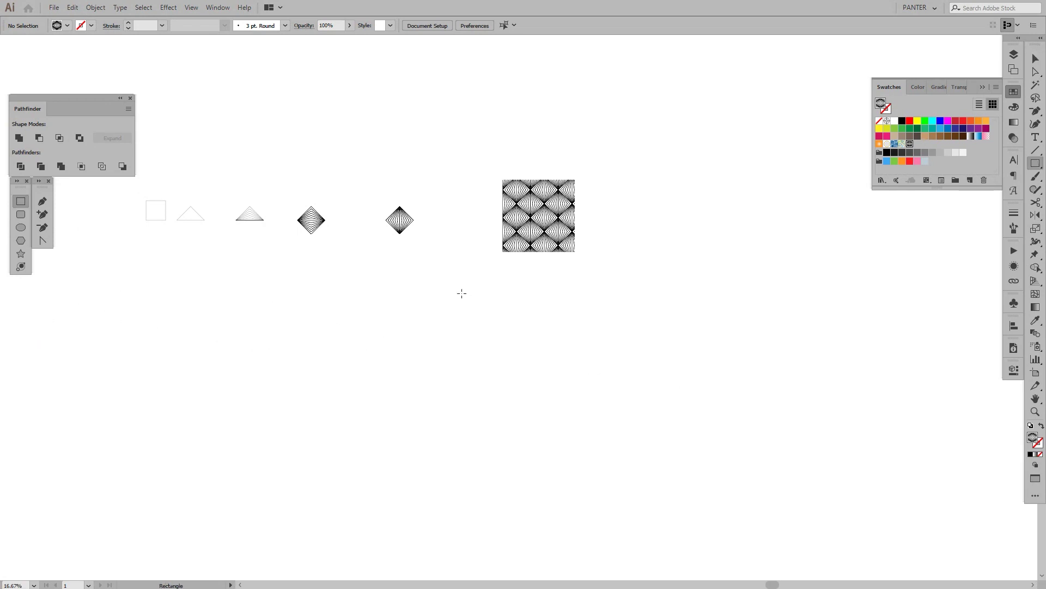
mouse_move(464, 282)
mouse_down()
mouse_move(722, 430)
mouse_move(843, 476)
mouse_up()
click(874, 390)
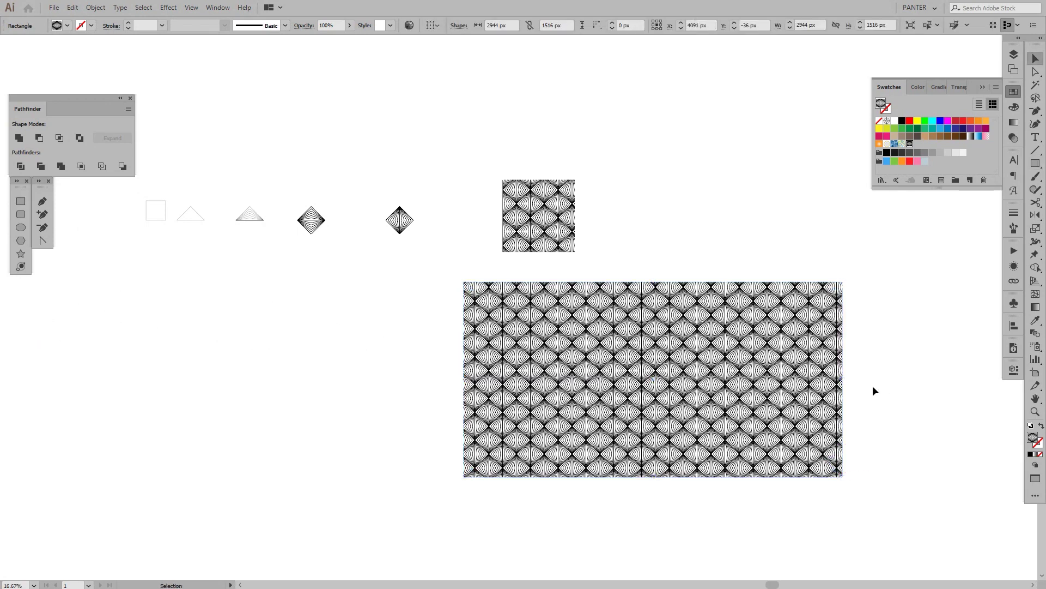
Inspect the diamond pattern in the wide rectangle up close and from a distance for clean, seamless lines.
scroll(730, 374, up, 2)
scroll(729, 375, up, 8)
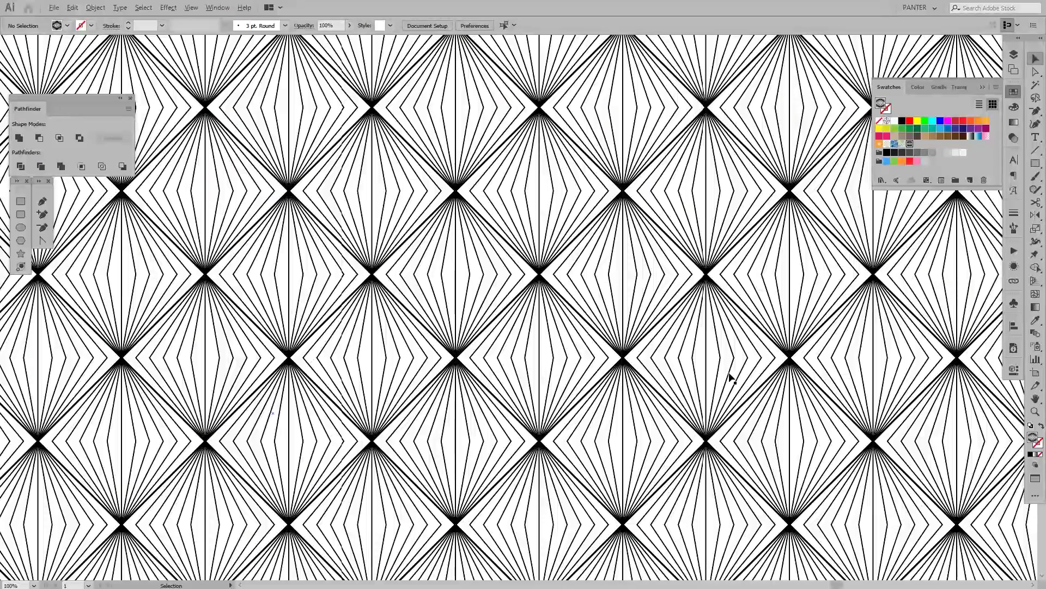
scroll(635, 284, up, 5)
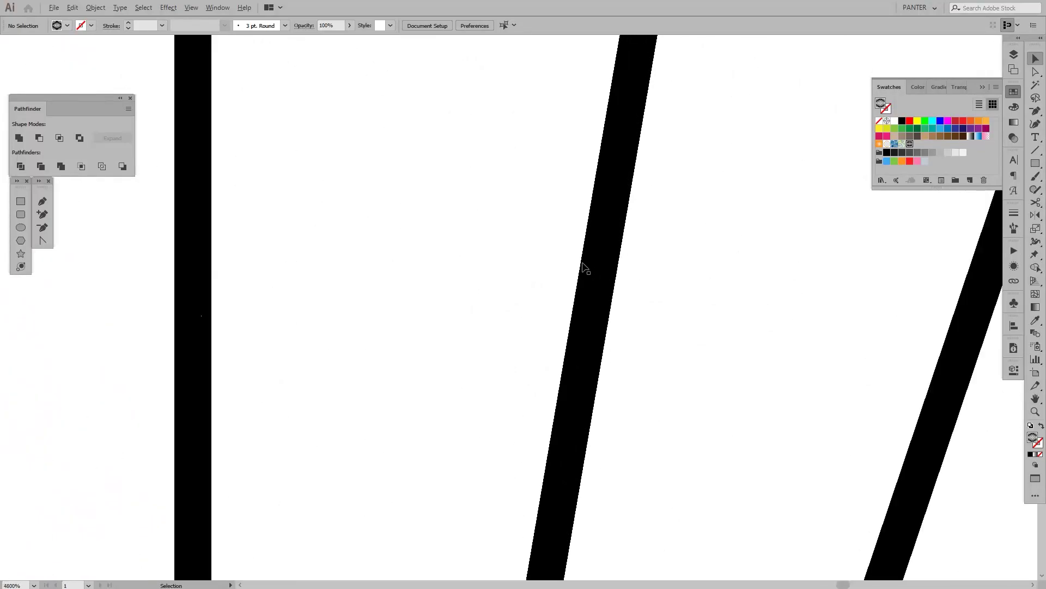
scroll(584, 267, down, 15)
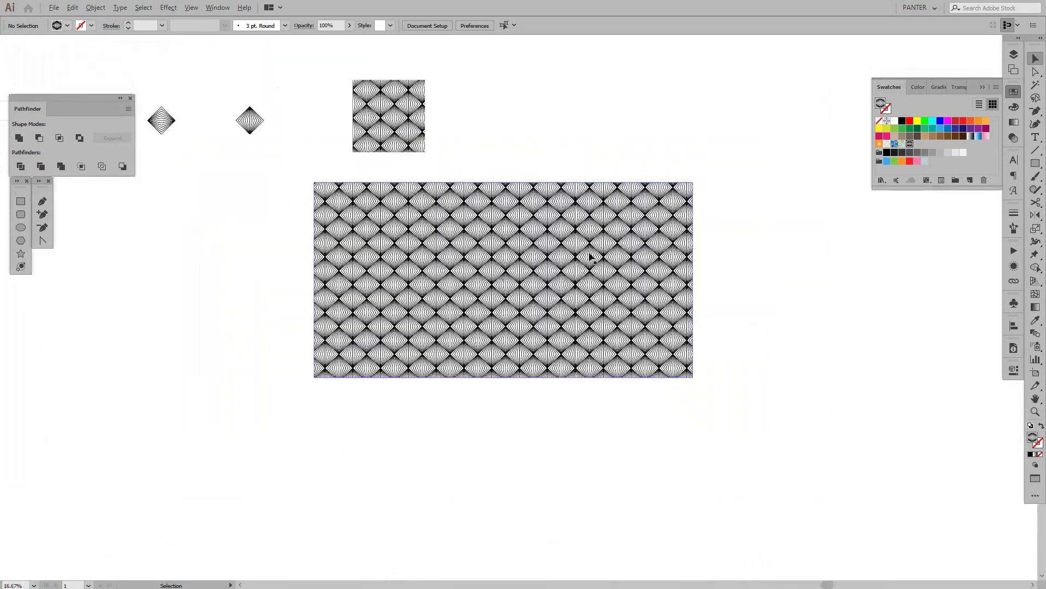
drag(548, 200, 563, 280)
scroll(487, 241, up, 3)
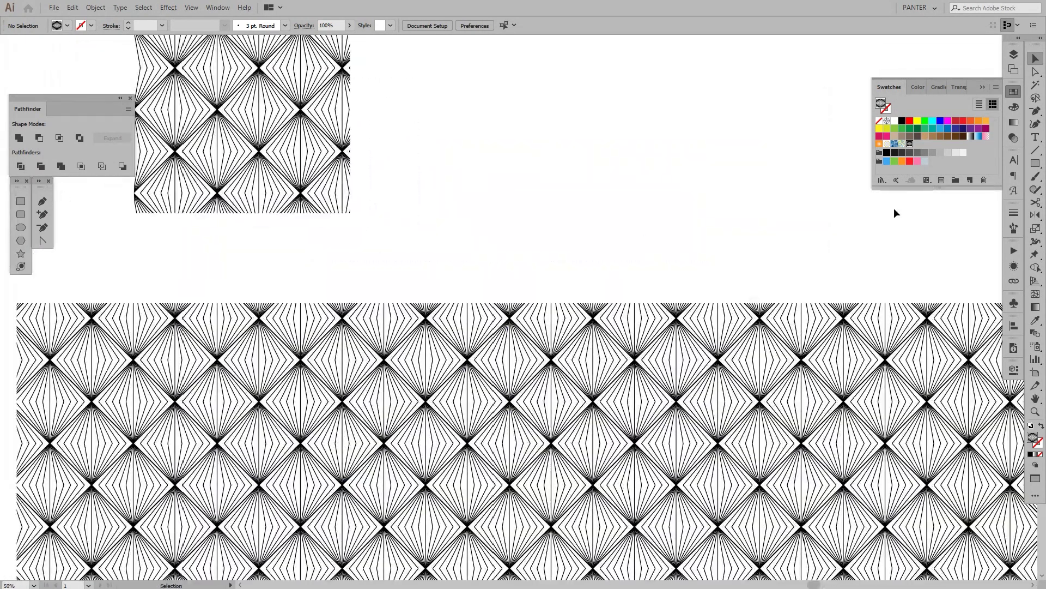
Collapse the Swatches panel and start scaling the pattern-filled square with only Transform Patterns enabled, leaving out Transform Objects.
click(983, 87)
drag(411, 158, 489, 306)
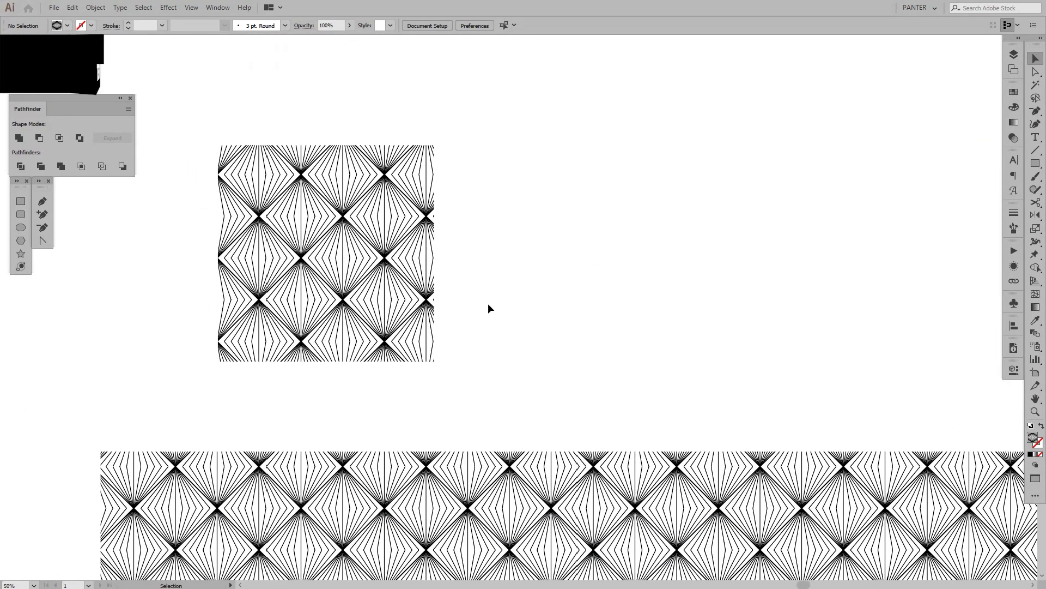
scroll(321, 252, up, 3)
scroll(316, 247, down, 2)
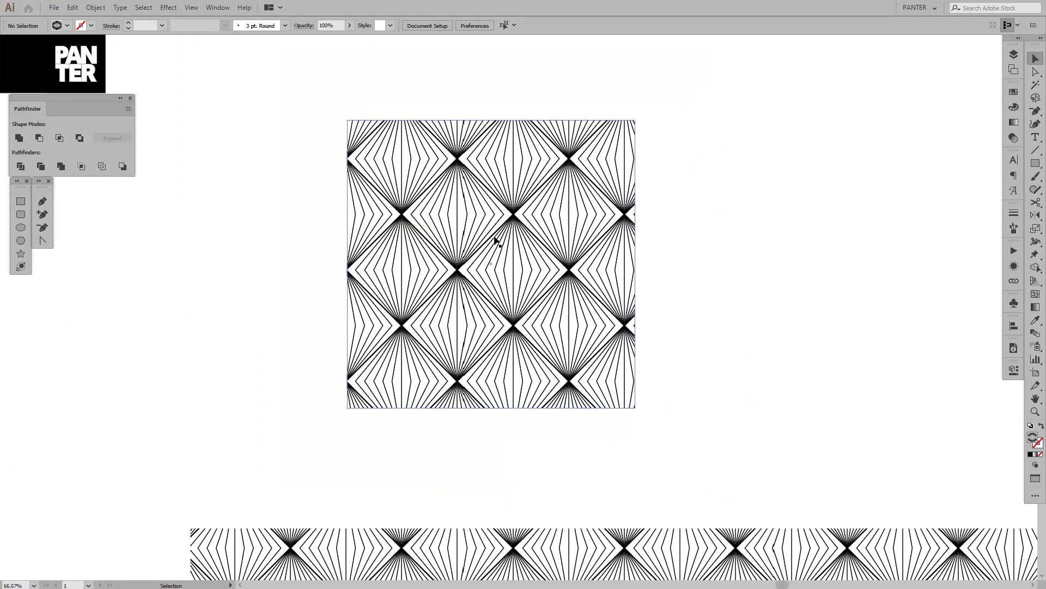
scroll(458, 217, up, 1)
drag(486, 220, 492, 251)
click(461, 230)
click(95, 7)
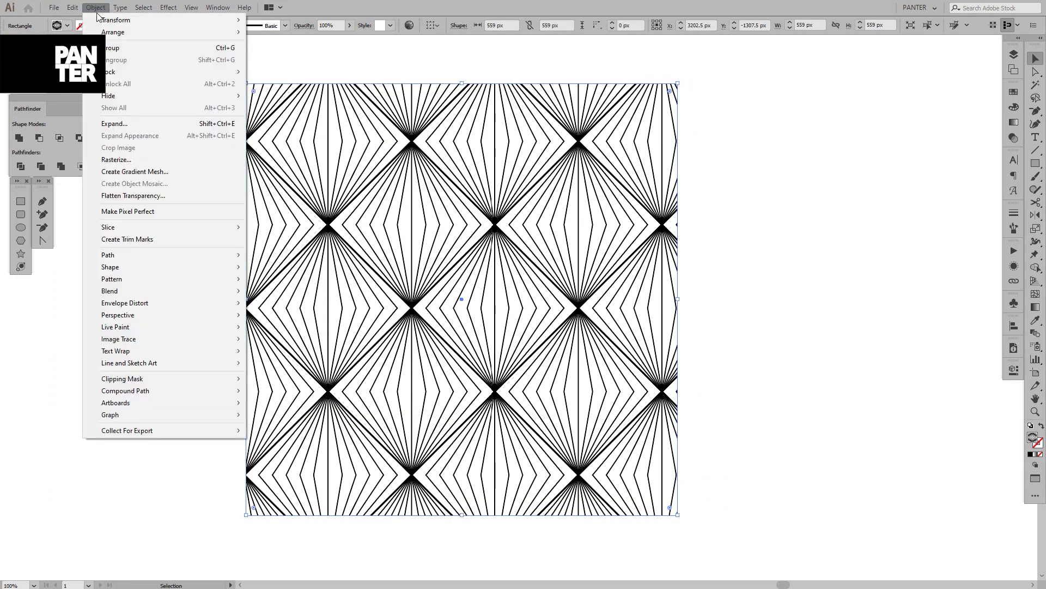
mouse_move(154, 21)
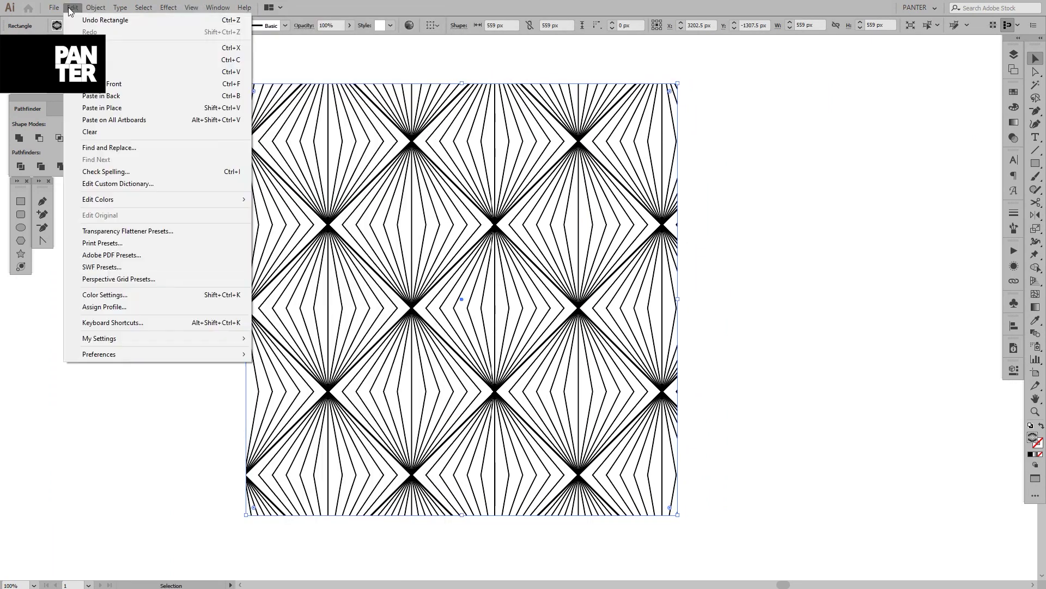
mouse_move(112, 21)
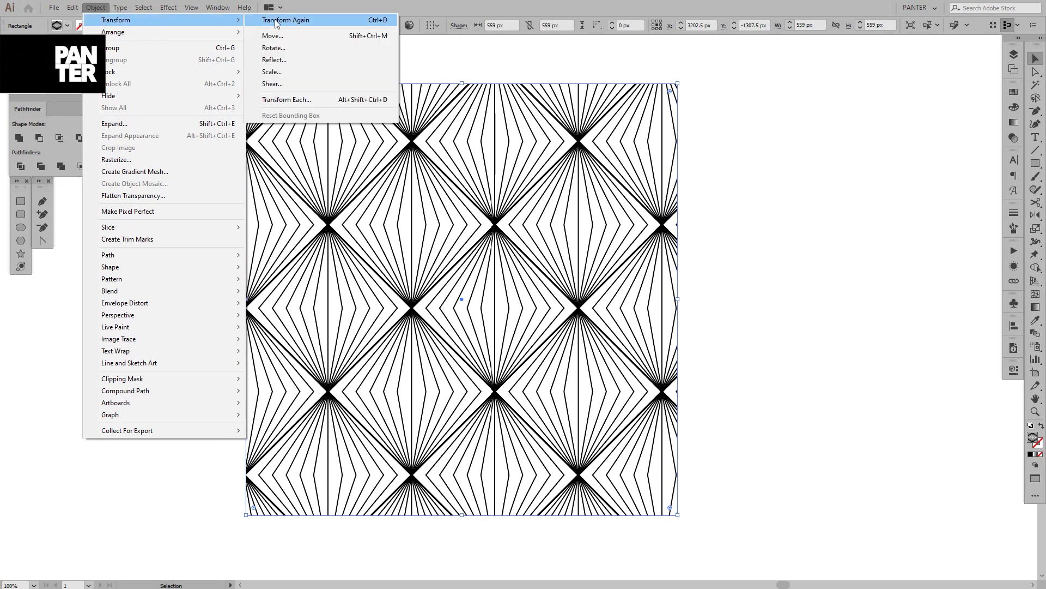
click(287, 72)
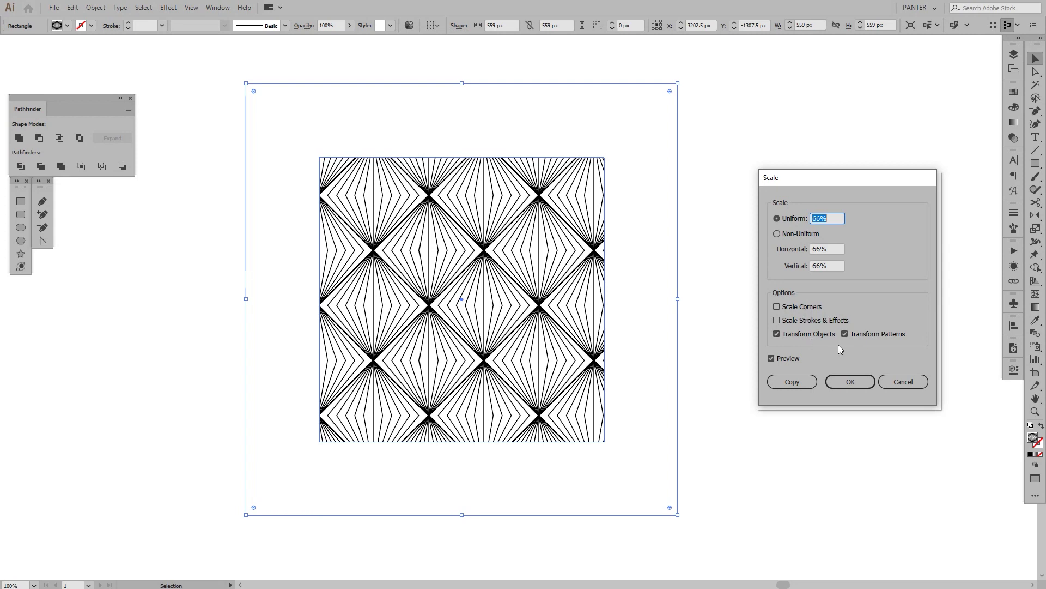
click(793, 339)
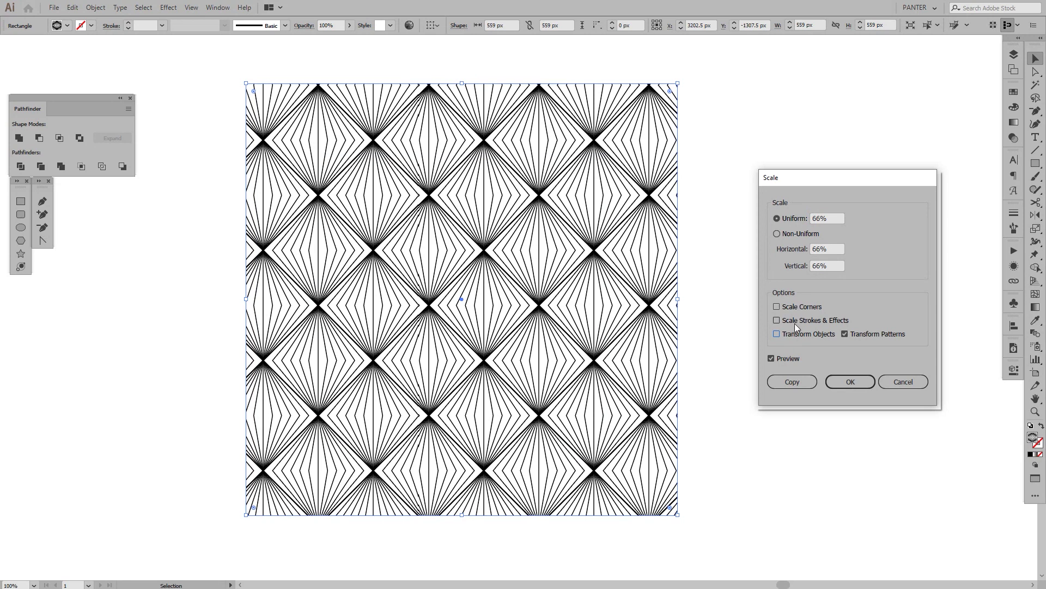
Try different uniform scale values on the square's pattern, apply -60%, and deselect the square.
click(822, 219)
scroll(823, 219, up, 11)
scroll(825, 219, down, 20)
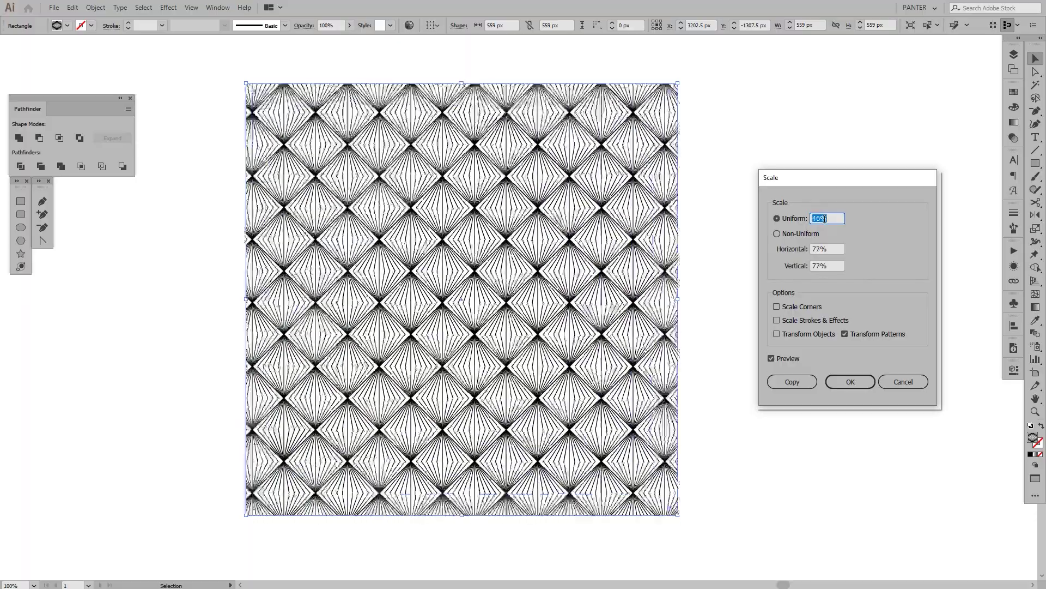
scroll(825, 219, down, 20)
scroll(824, 218, up, 14)
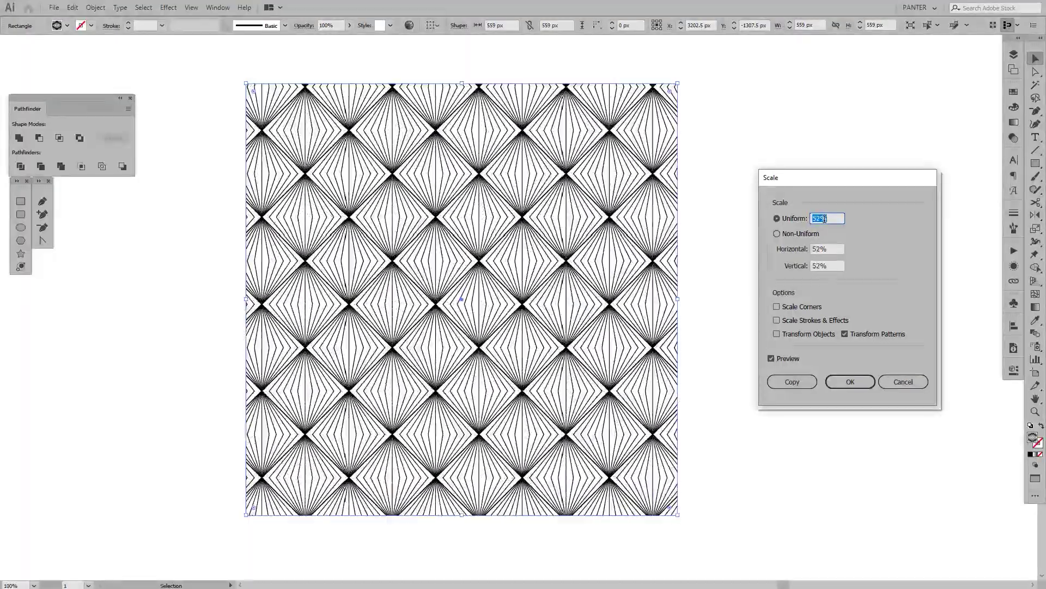
scroll(824, 219, down, 16)
scroll(825, 218, down, 20)
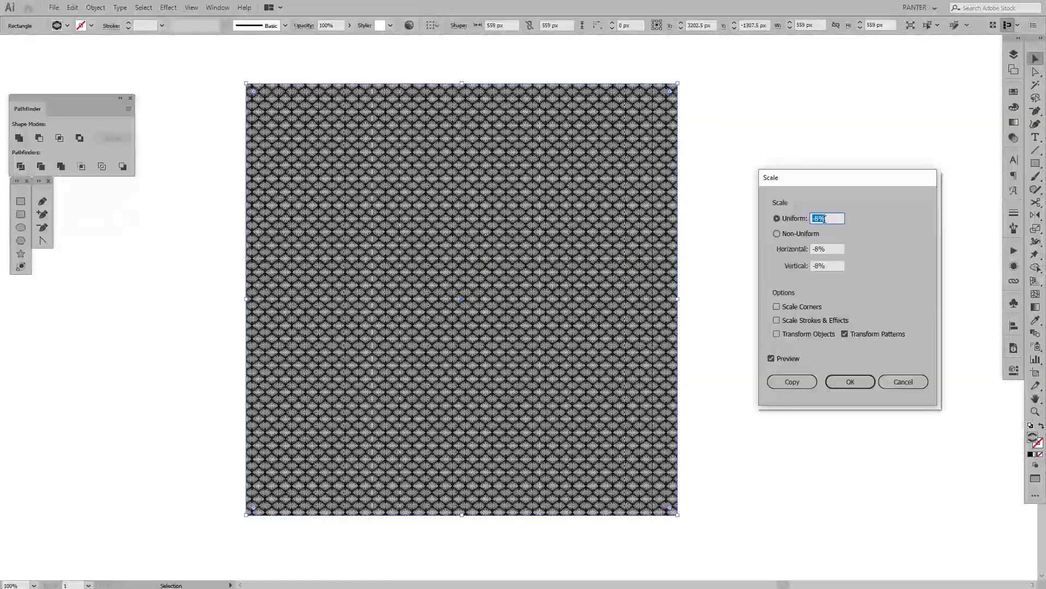
scroll(824, 219, down, 20)
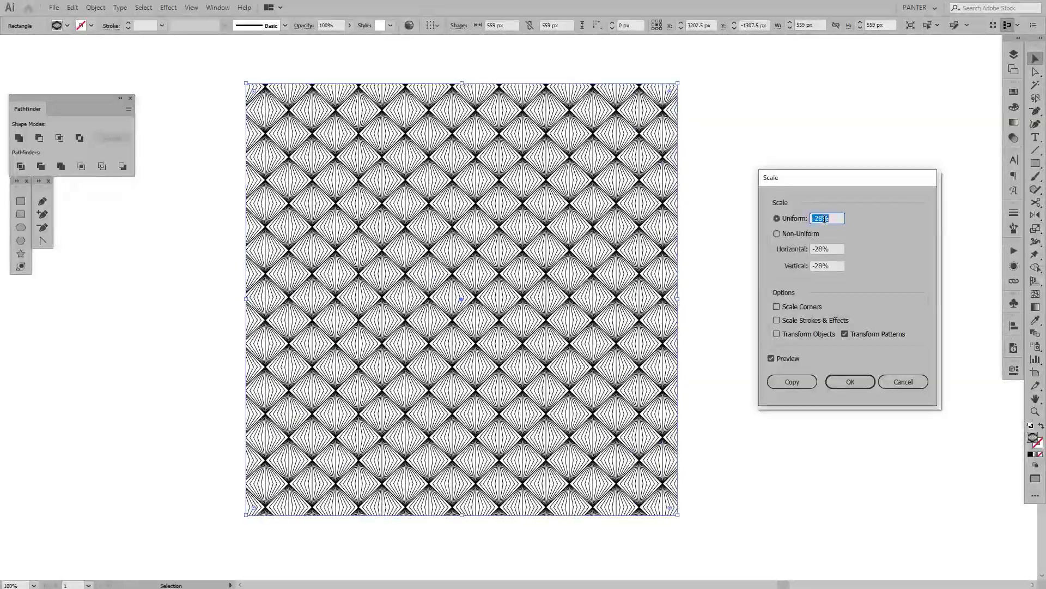
scroll(824, 219, down, 20)
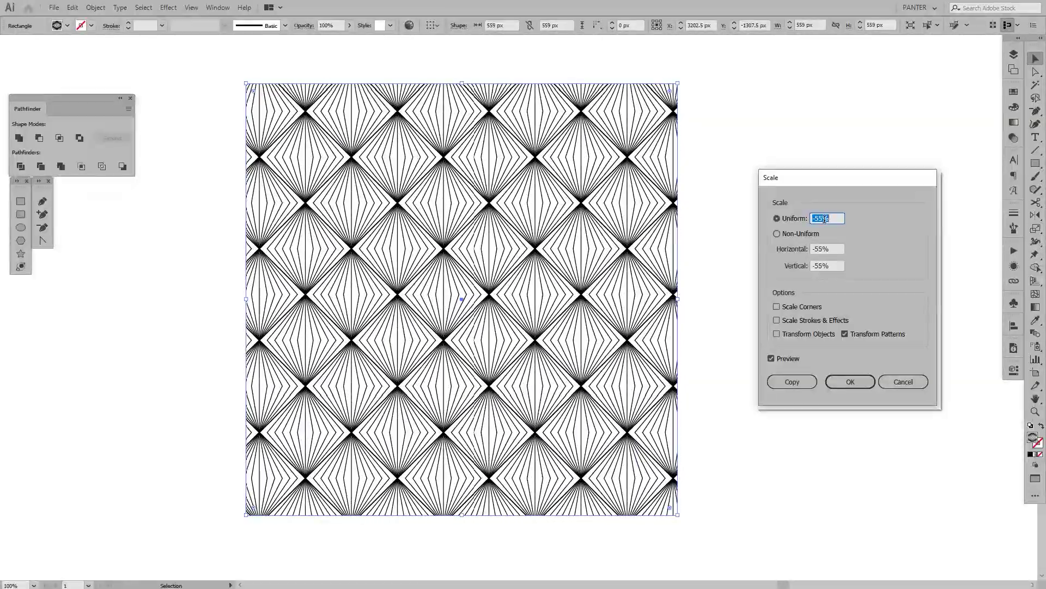
scroll(824, 219, up, 20)
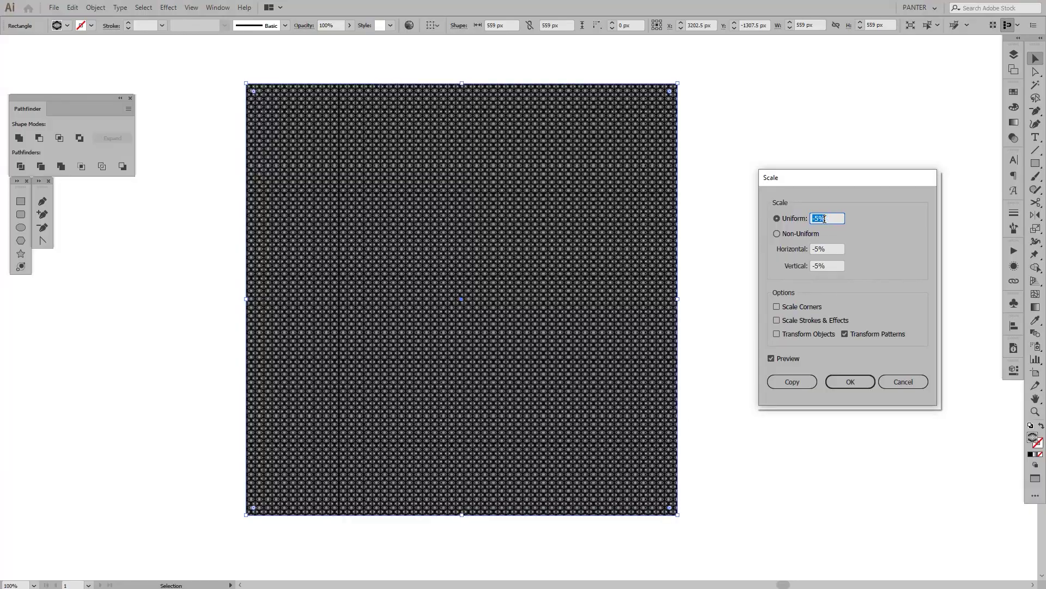
scroll(825, 219, down, 20)
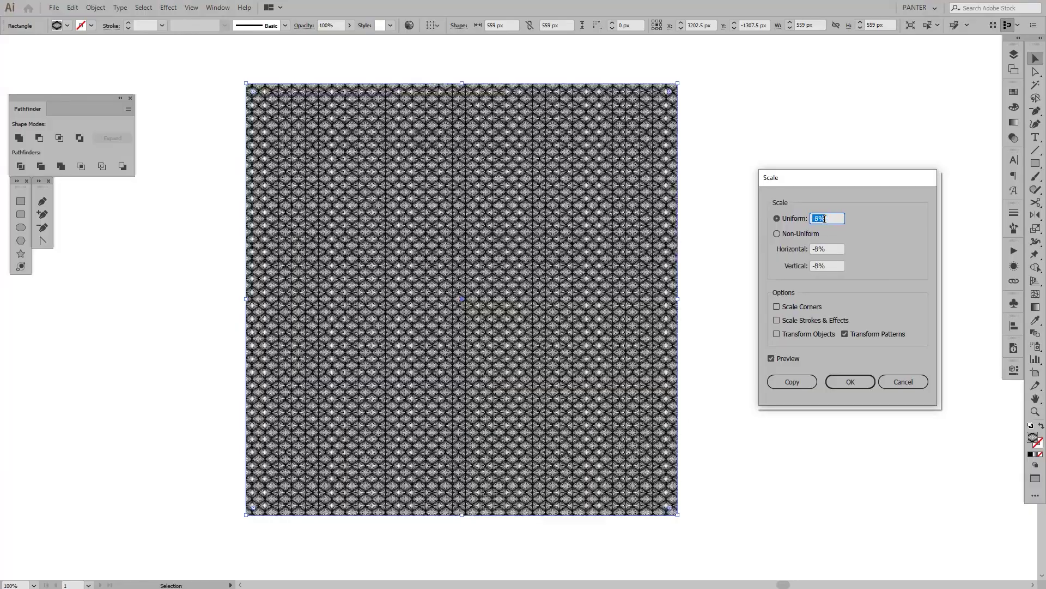
scroll(825, 218, down, 20)
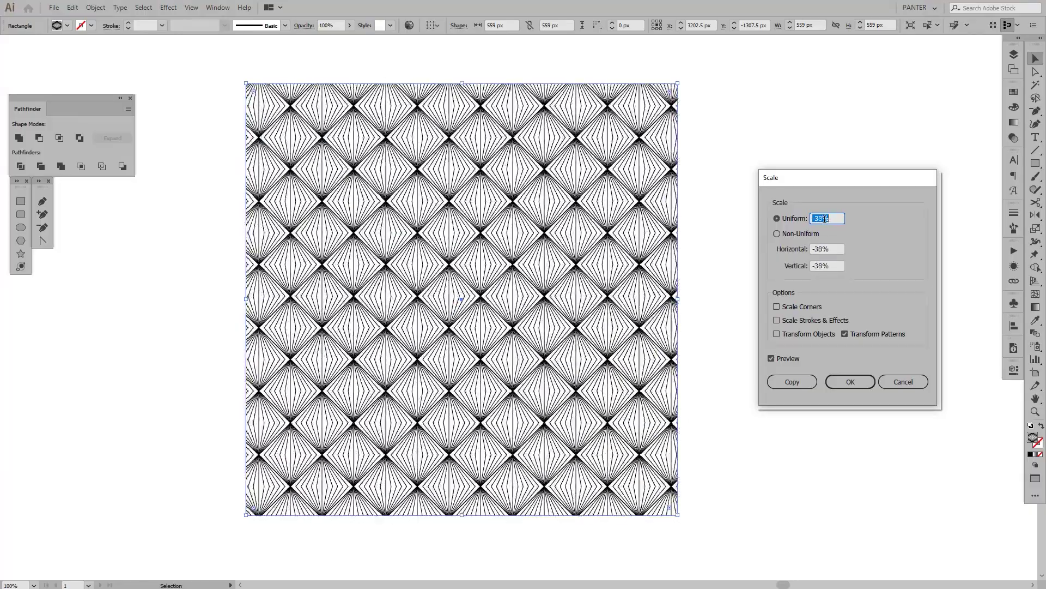
scroll(825, 219, down, 9)
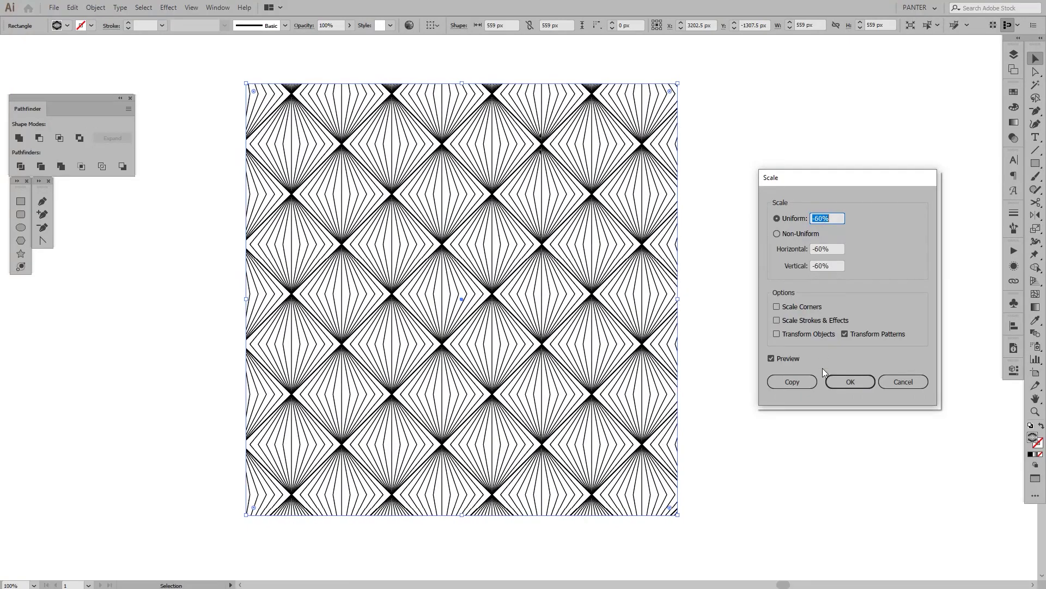
click(843, 381)
click(722, 294)
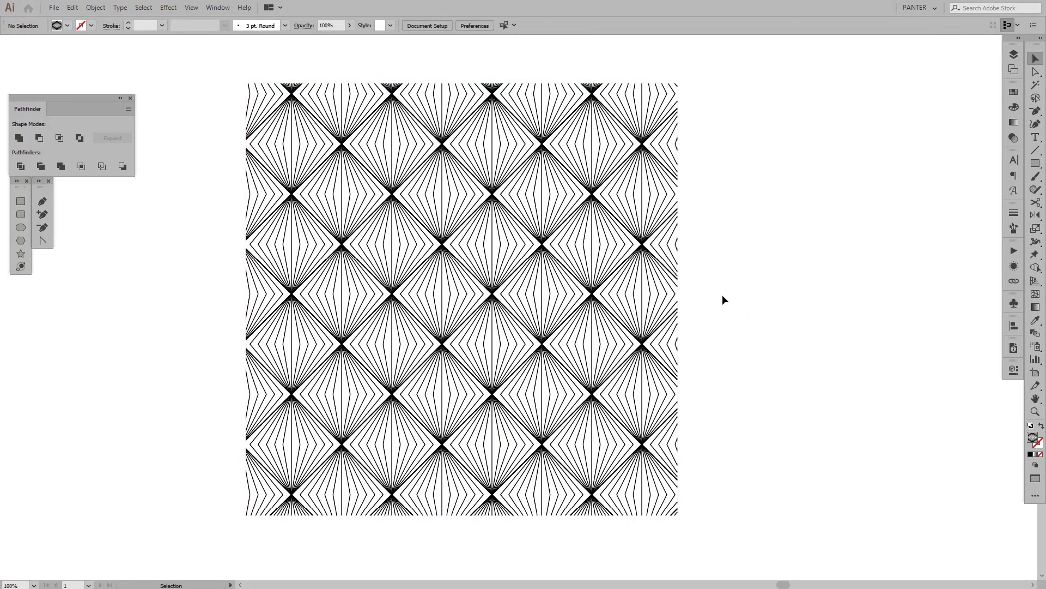
scroll(722, 294, down, 4)
scroll(722, 294, up, 4)
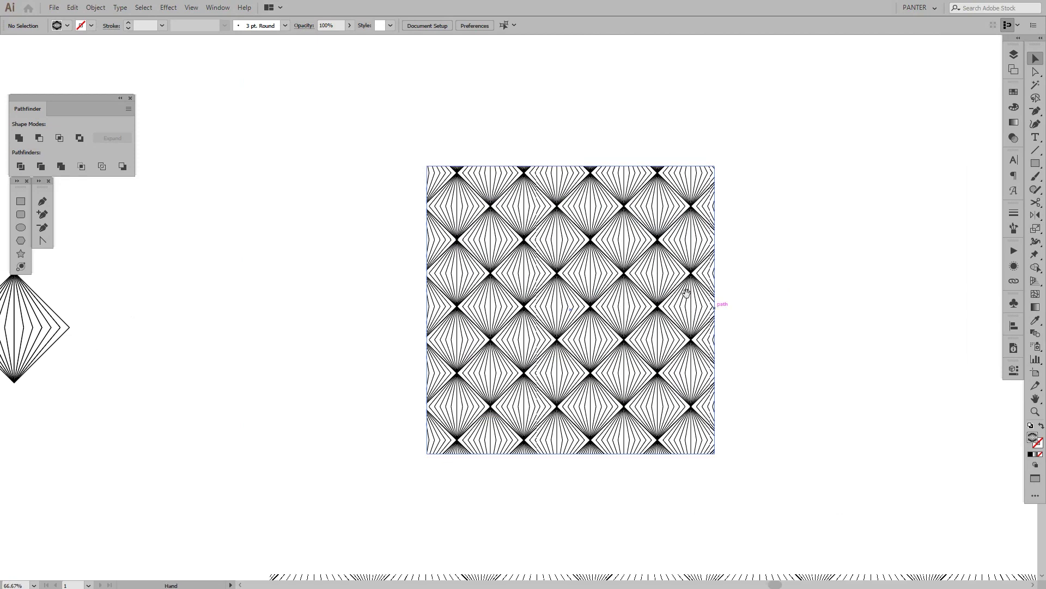
mouse_move(751, 284)
mouse_down()
mouse_move(761, 276)
mouse_move(746, 276)
mouse_up()
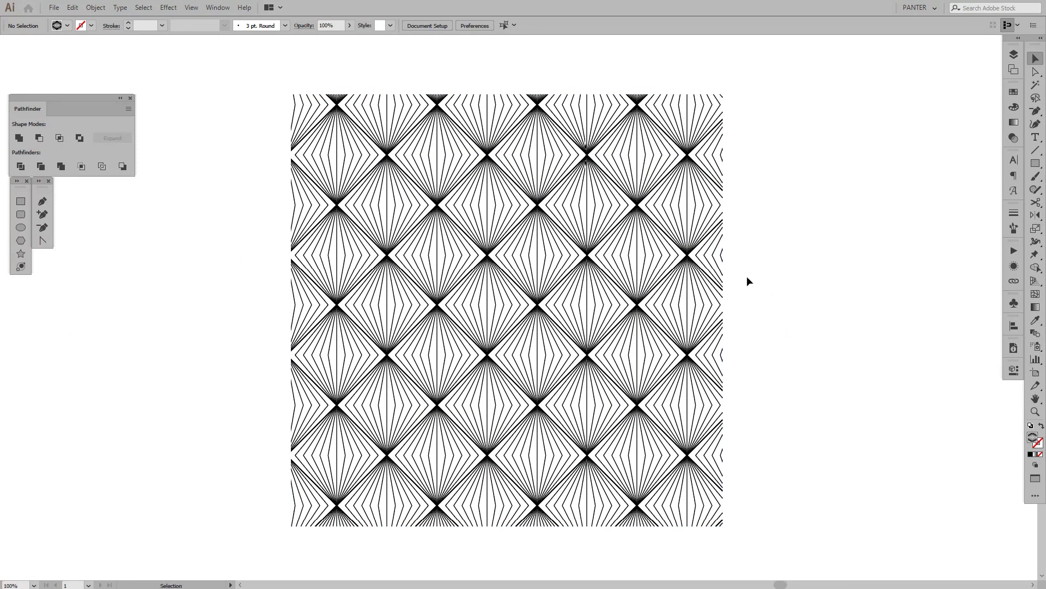